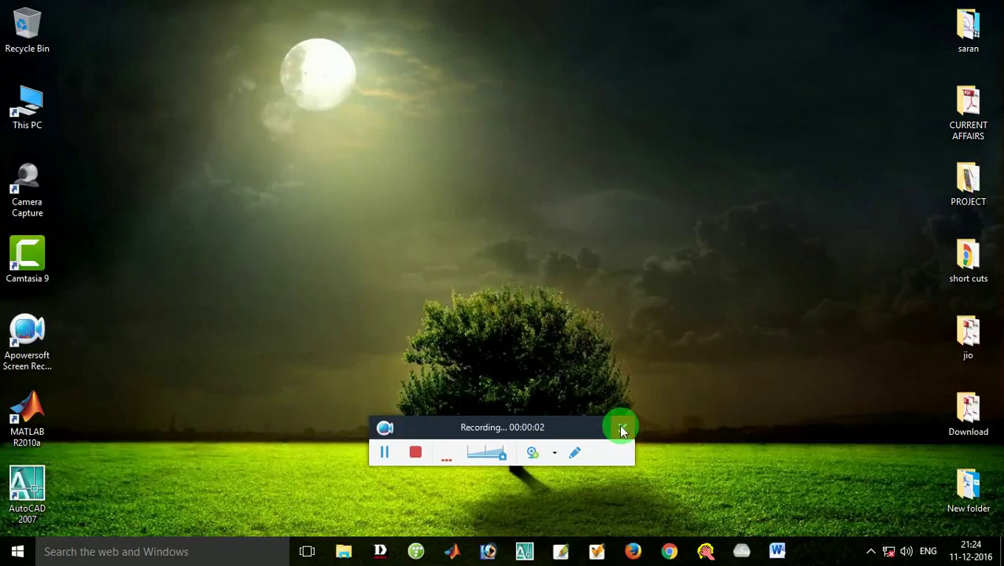
- Hide the Apowersoft recorder toolbar and select the AutoCAD 2007 desktop shortcut
click(621, 429)
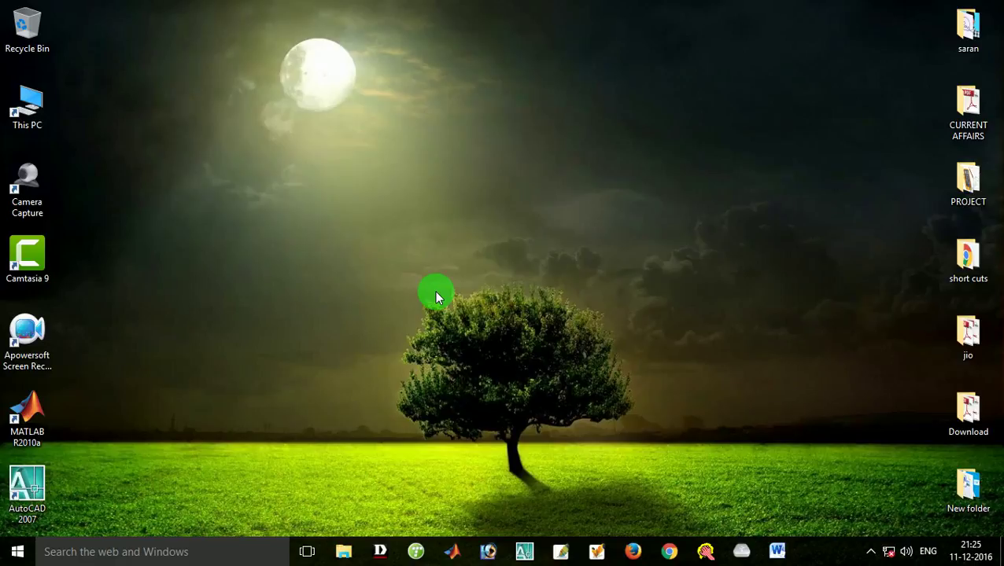
click(27, 491)
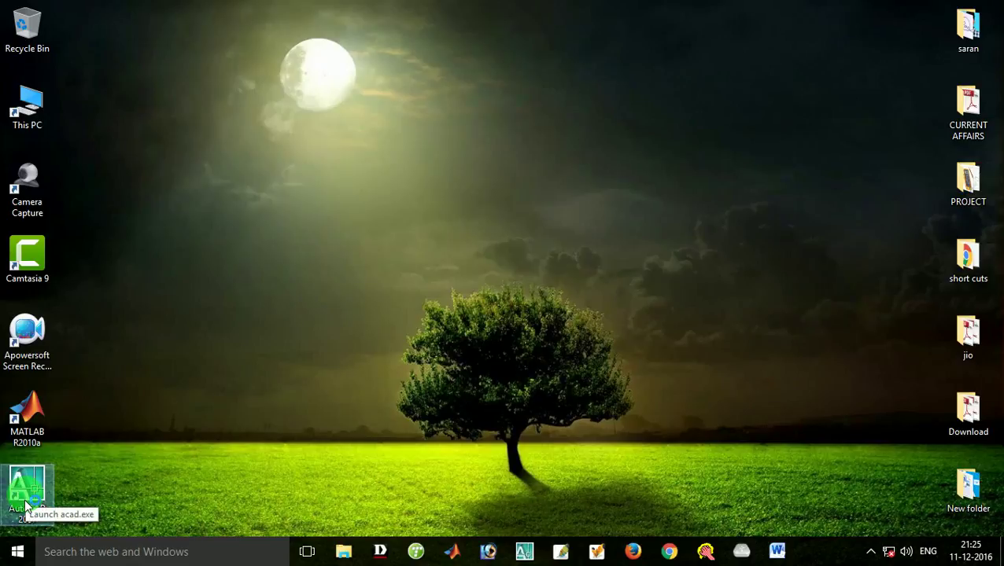
- Launch AutoCAD 2007, dismiss the security error, answer 'No, I am a new customer', and close New Features Workshop
double_click(28, 503)
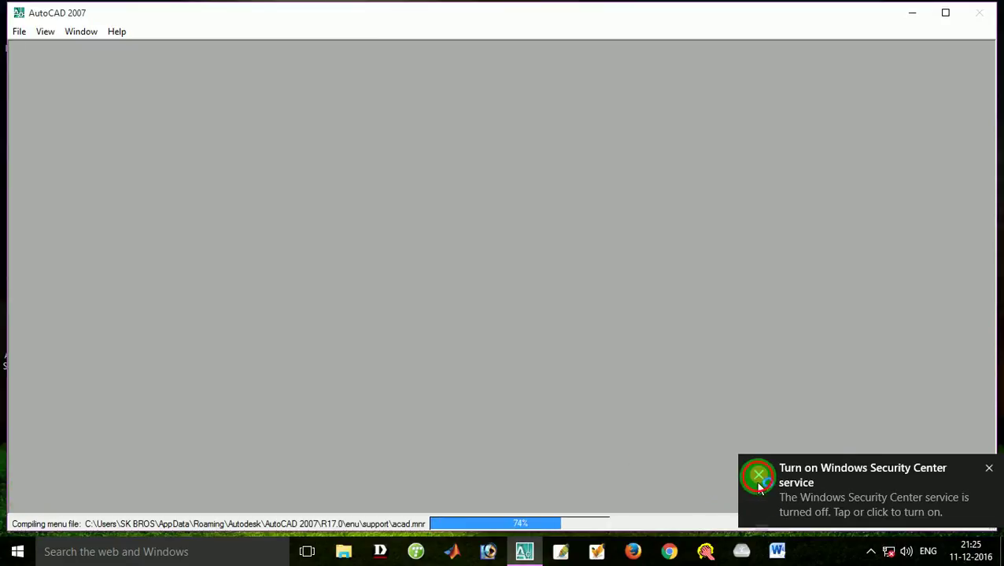
click(760, 487)
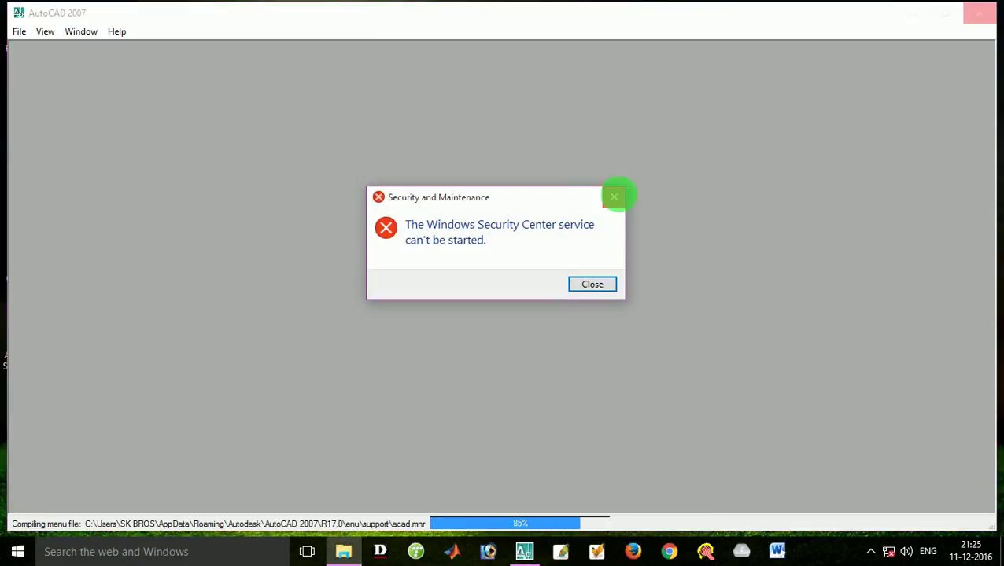
click(613, 196)
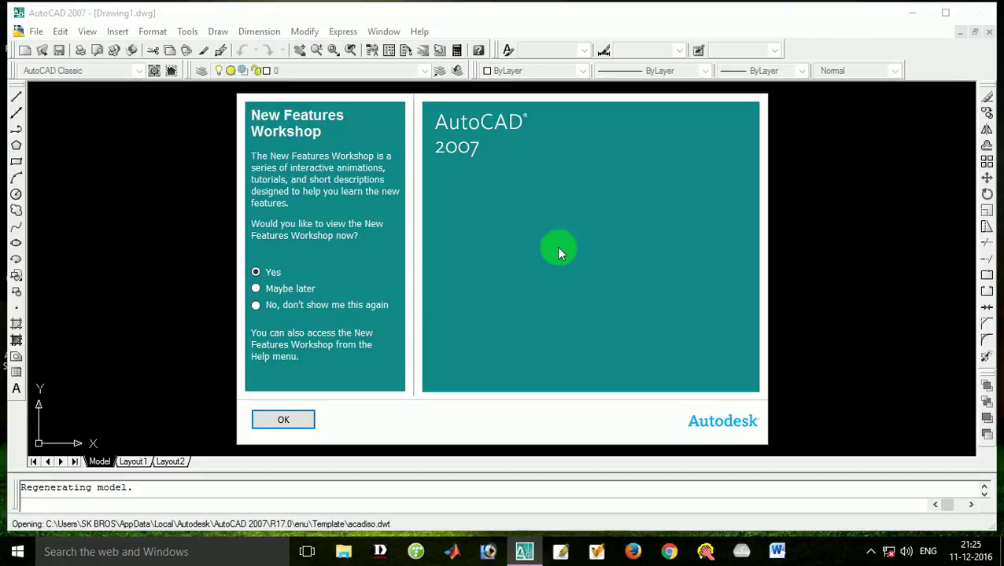
click(277, 419)
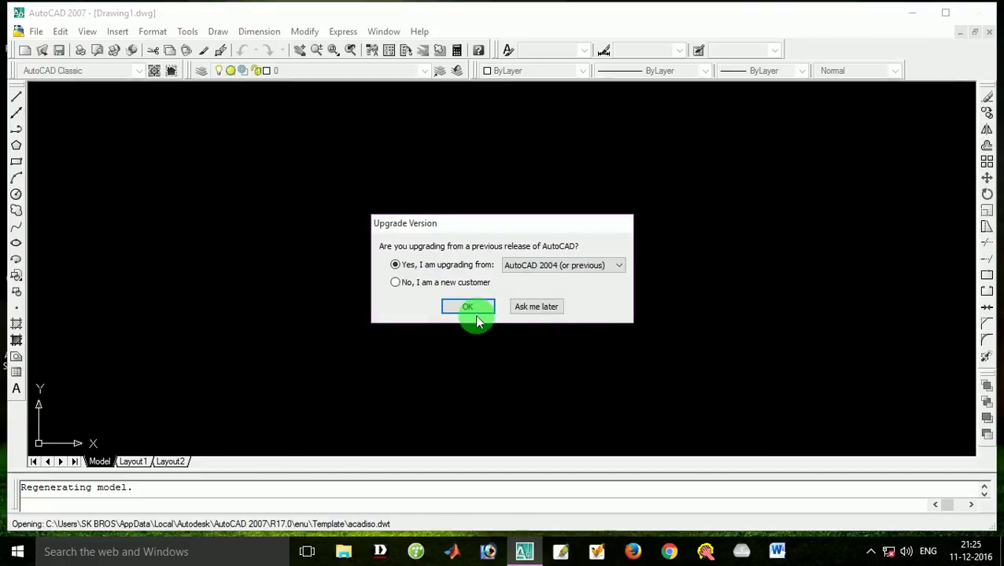
click(396, 282)
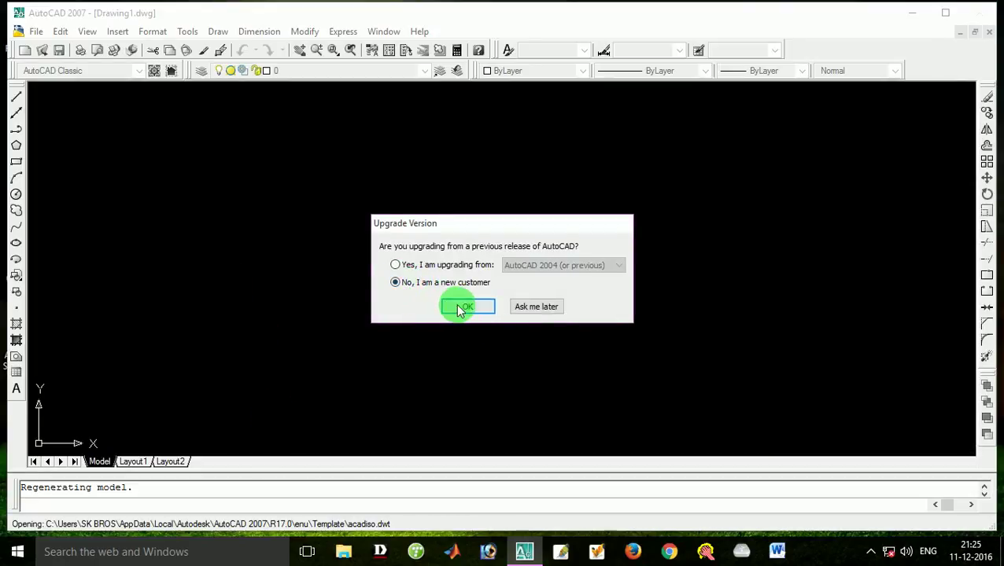
click(464, 307)
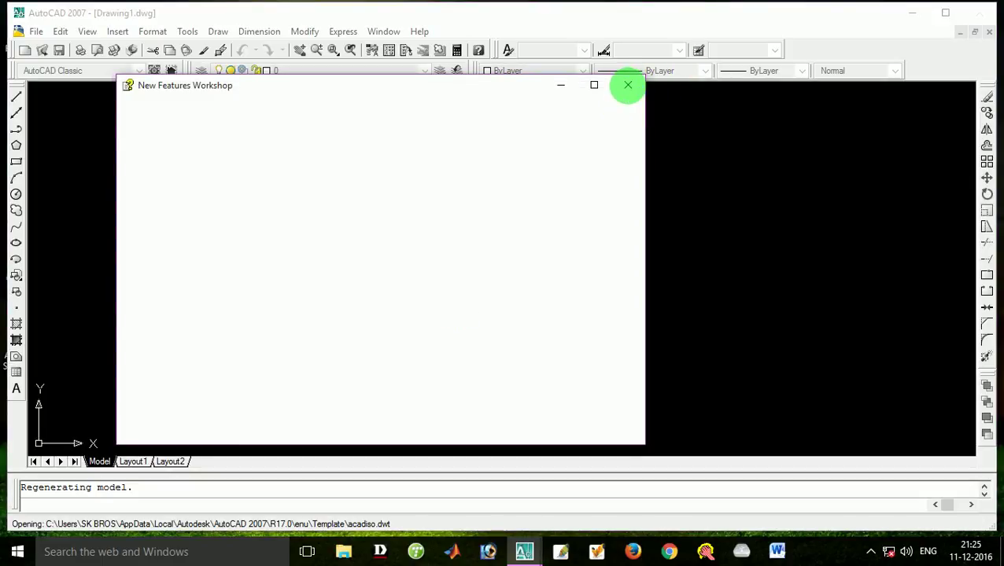
click(628, 88)
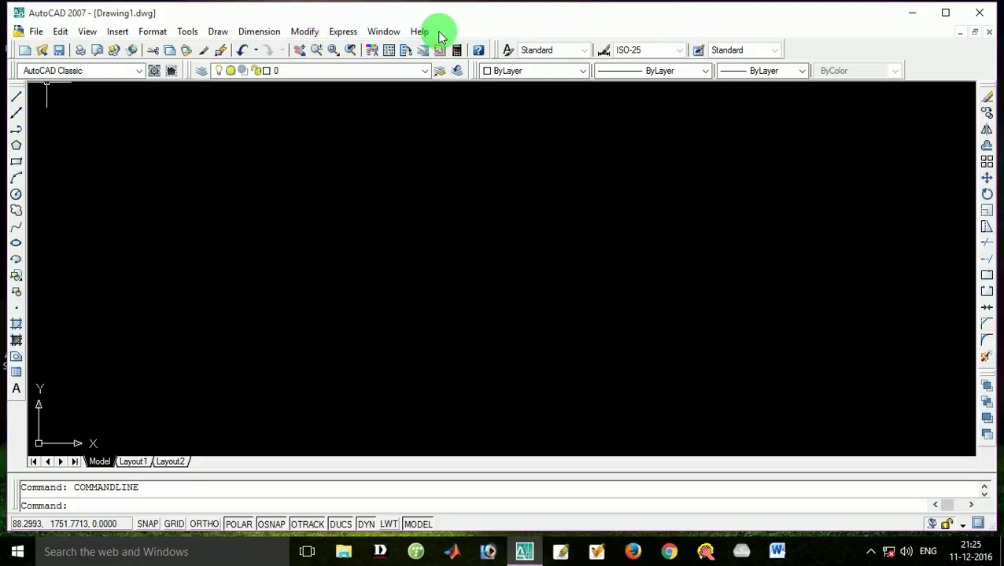
click(37, 31)
mouse_move(55, 31)
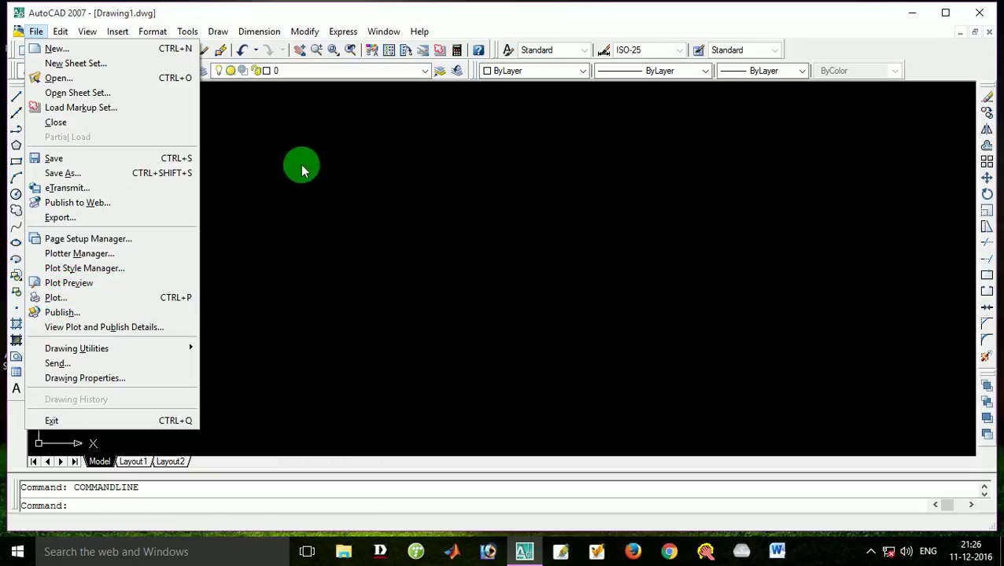
click(301, 168)
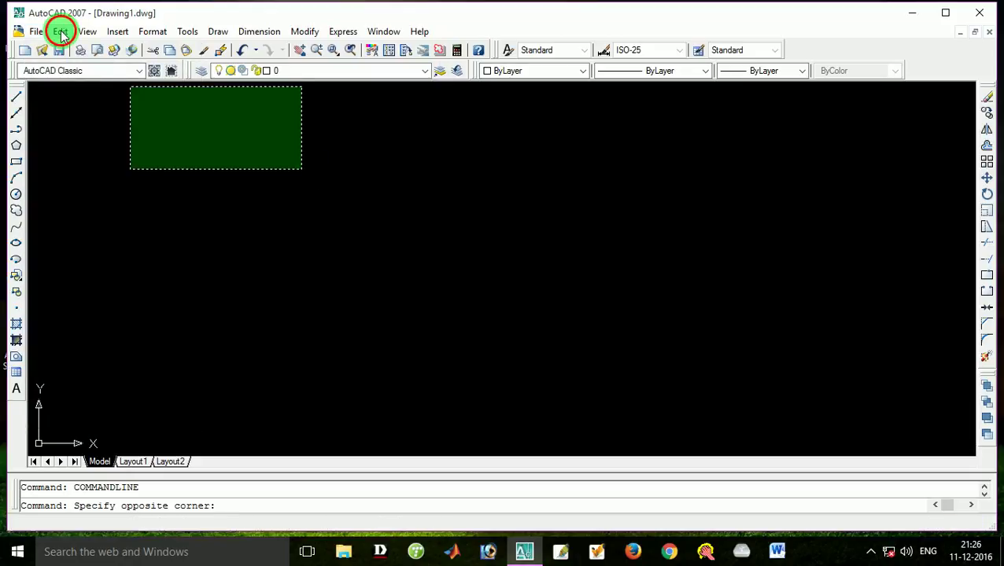
click(60, 31)
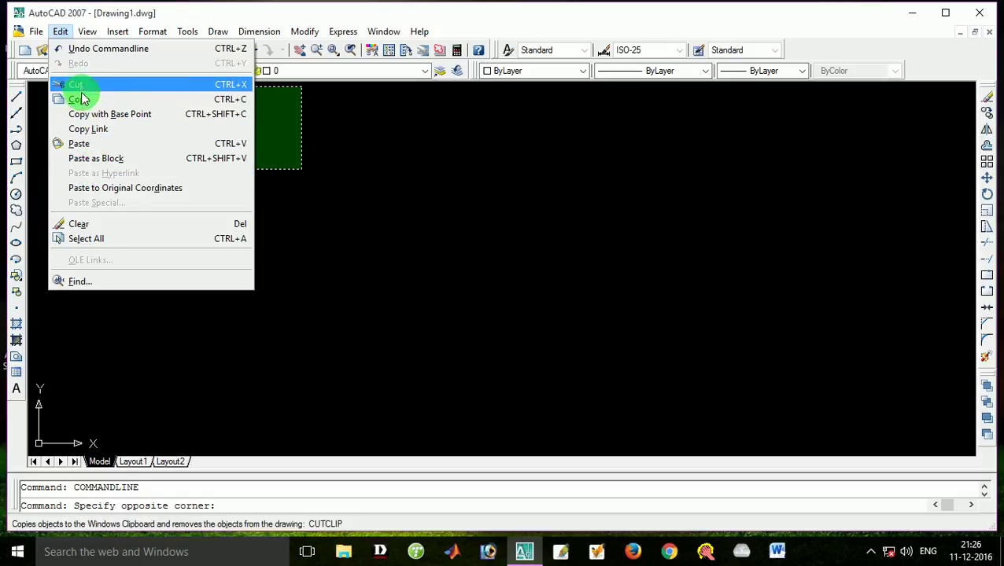
click(375, 138)
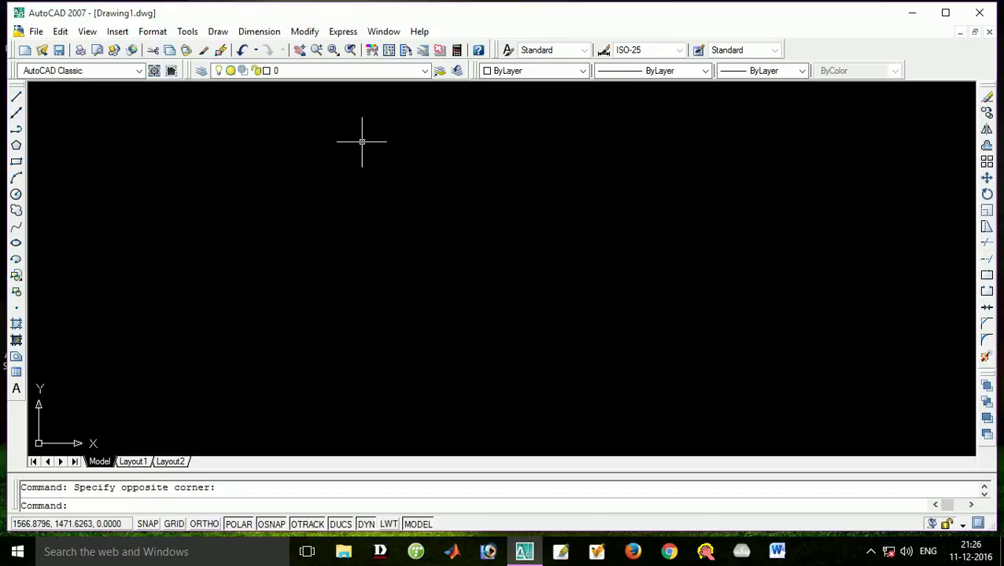
- Browse the Edit, View (including the Zoom submenu), Insert and Format menus in turn
click(61, 32)
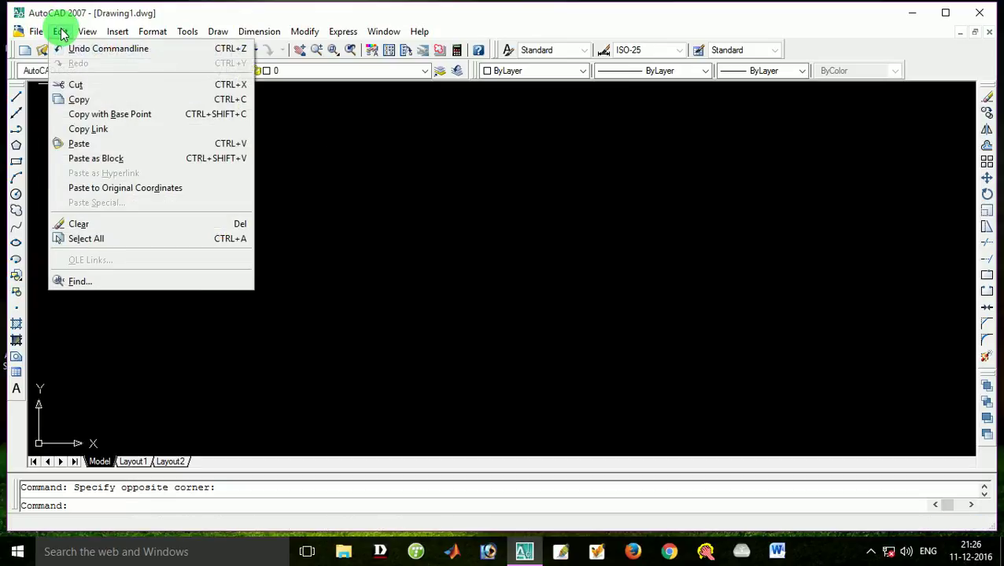
click(89, 33)
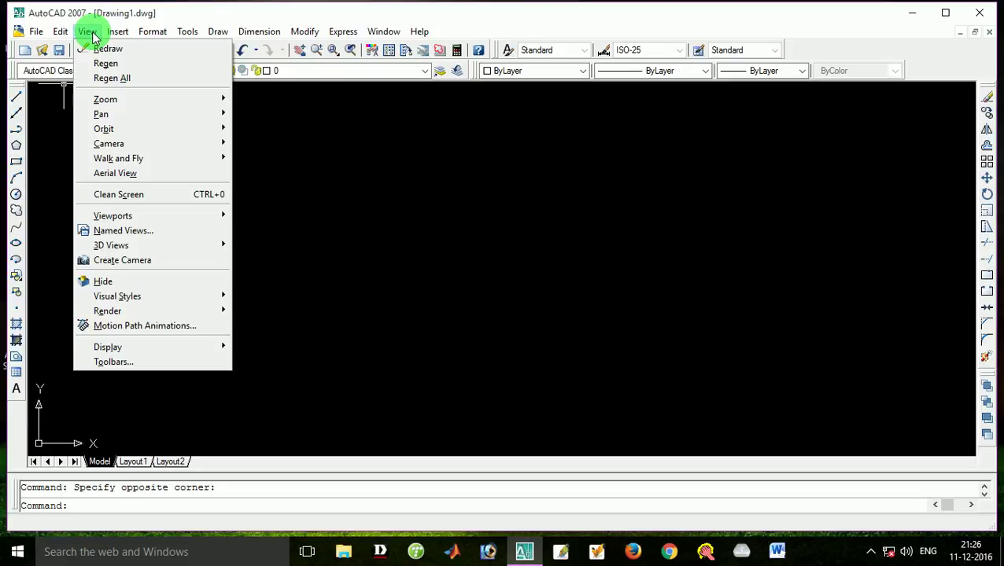
mouse_move(112, 100)
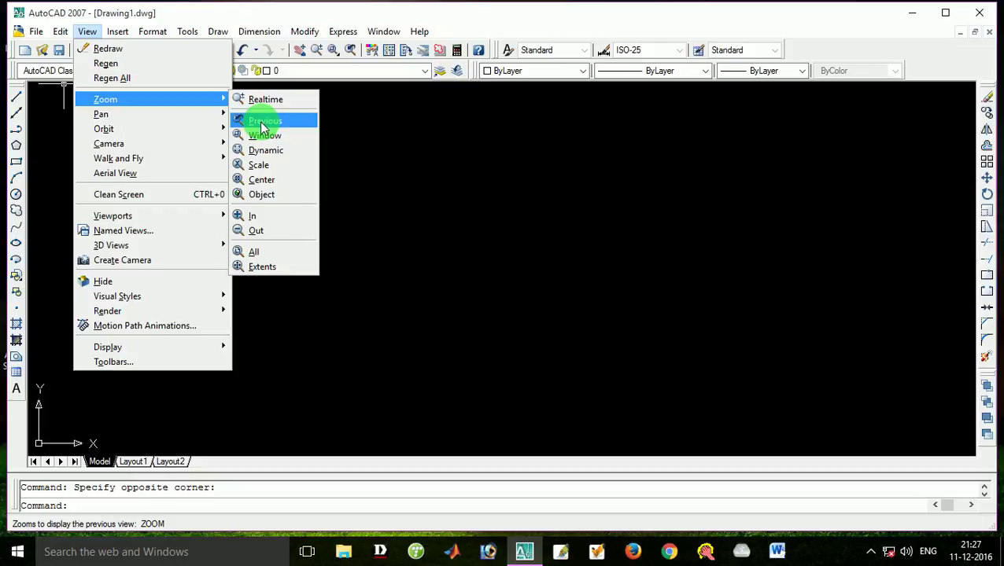
mouse_move(118, 31)
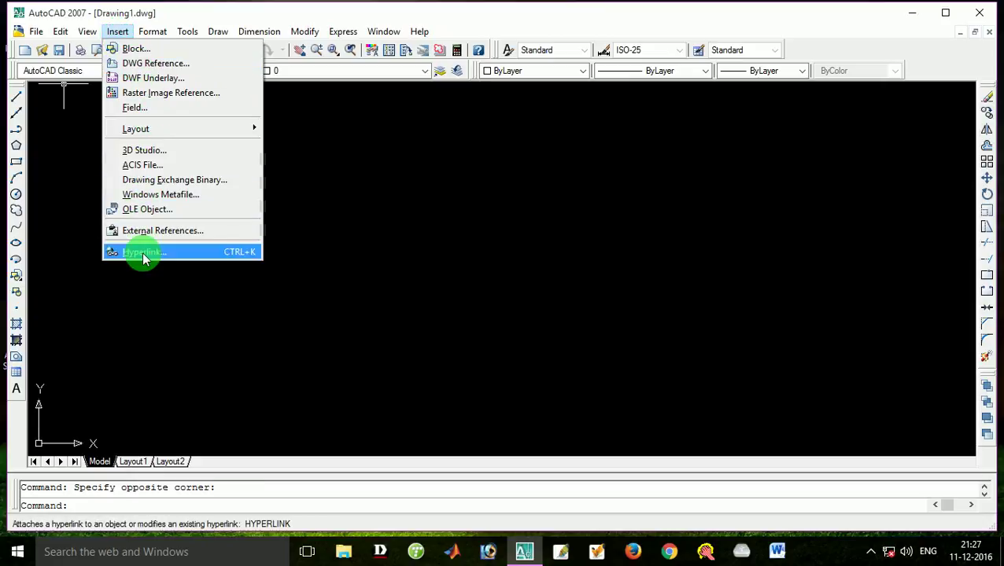
mouse_move(152, 130)
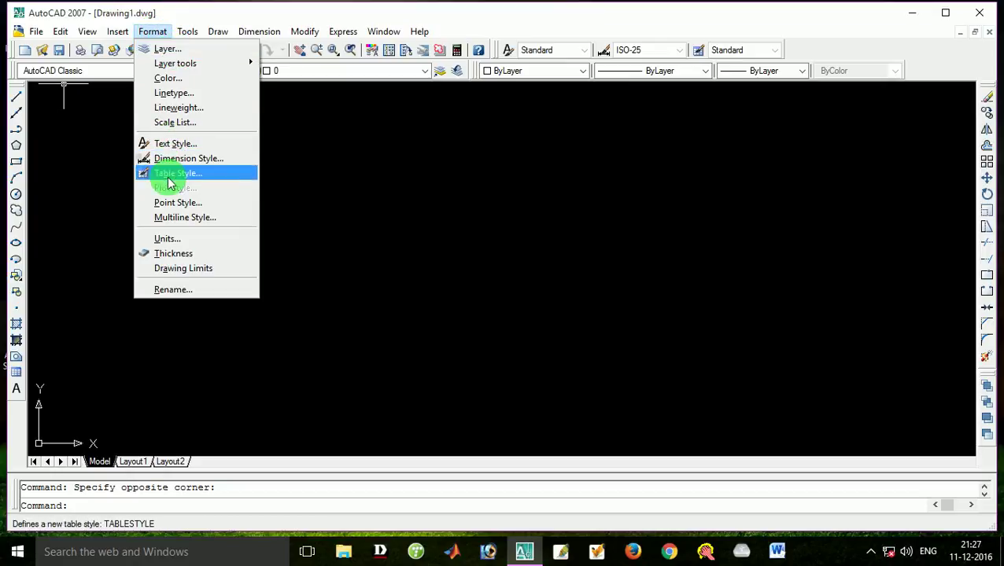
- Close the Format menu, then browse the Tools, Draw, Dimension and Modify menus
click(113, 115)
click(112, 110)
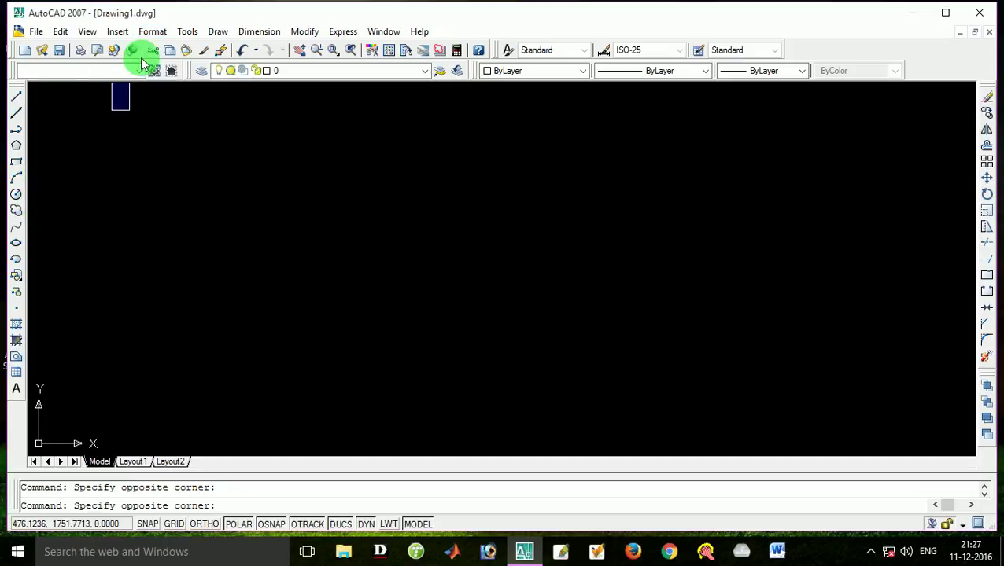
click(187, 33)
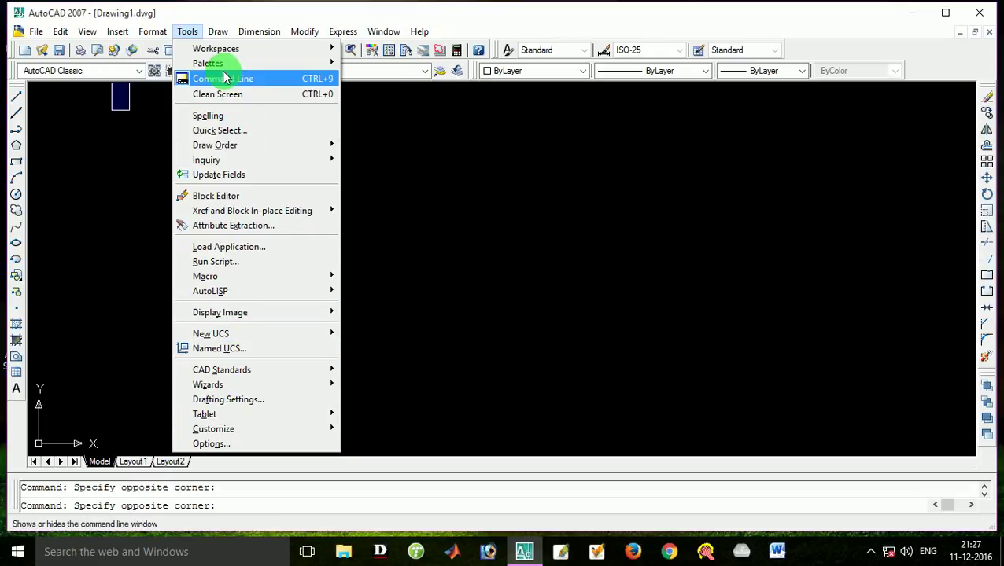
mouse_move(221, 33)
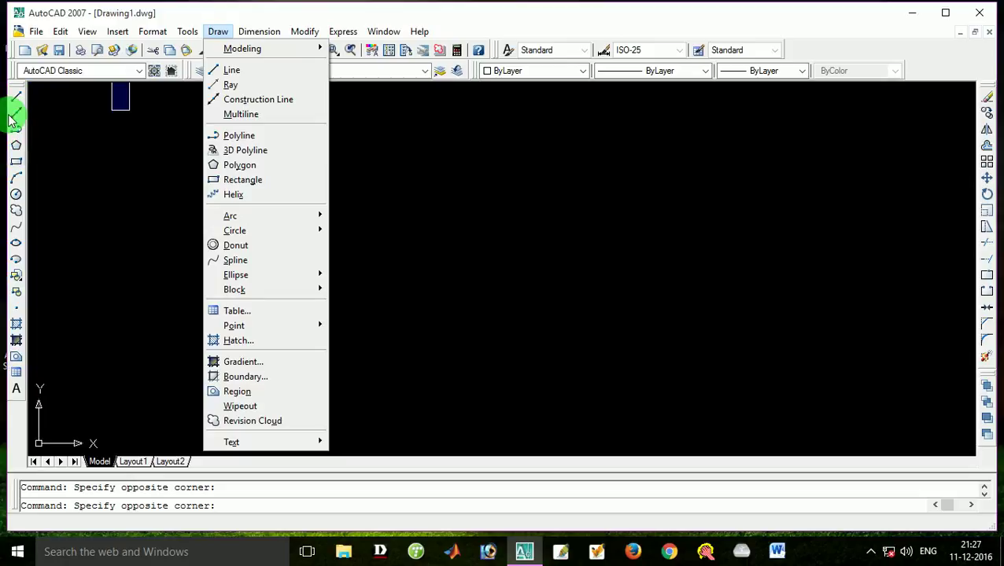
click(218, 31)
click(218, 32)
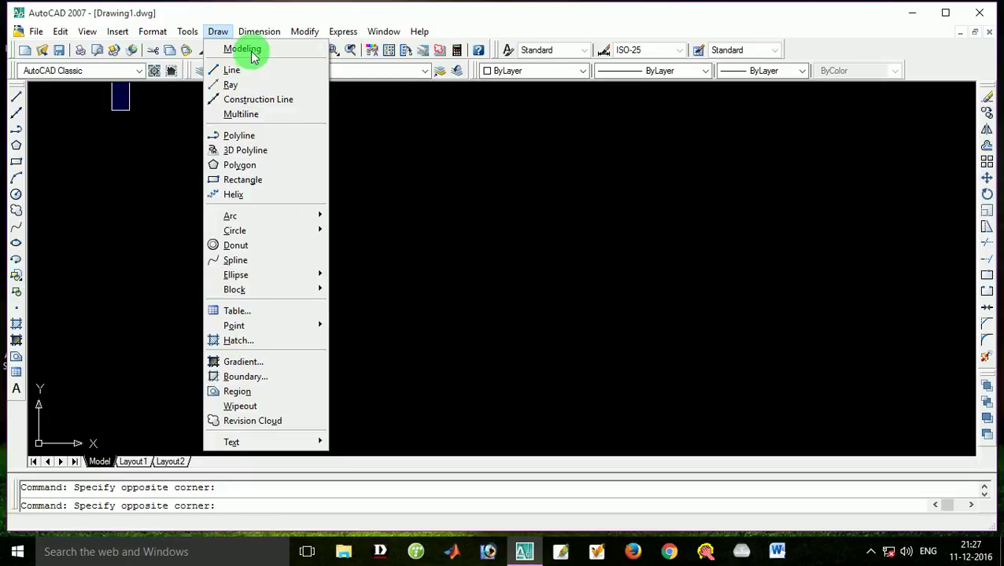
mouse_move(258, 33)
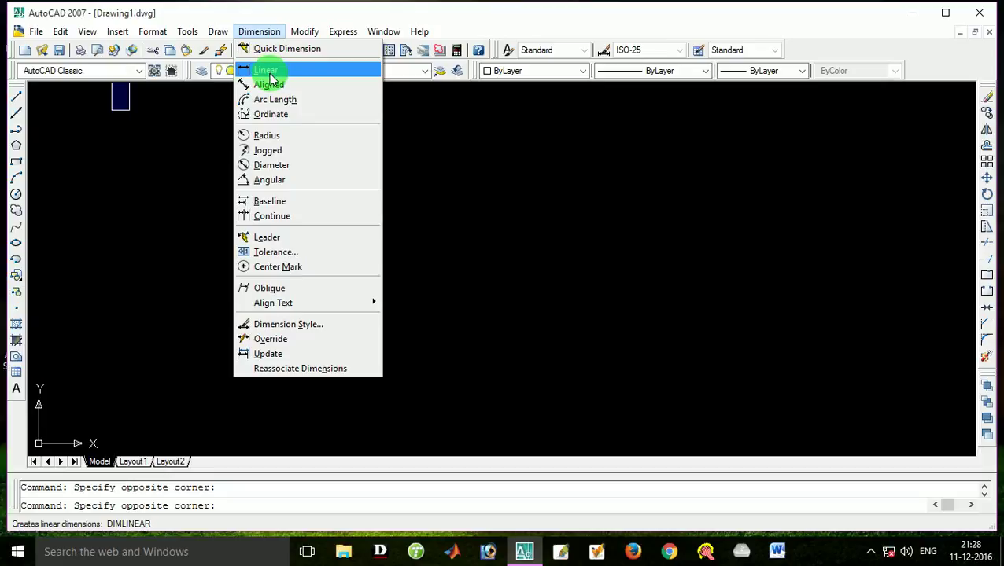
mouse_move(307, 35)
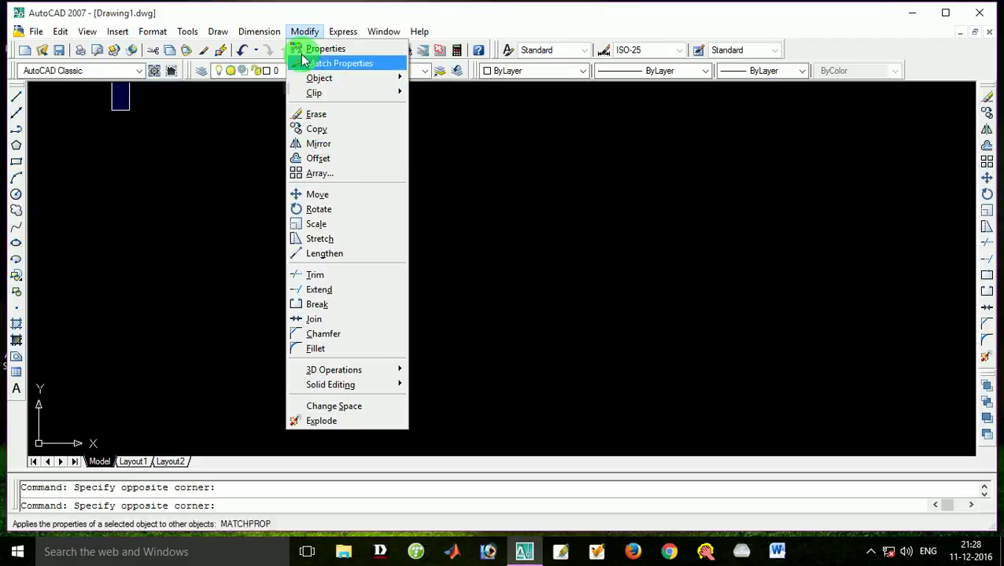
- Bring up the toolbar list from the toolbar area, then dismiss it
right_click(984, 110)
right_click(986, 103)
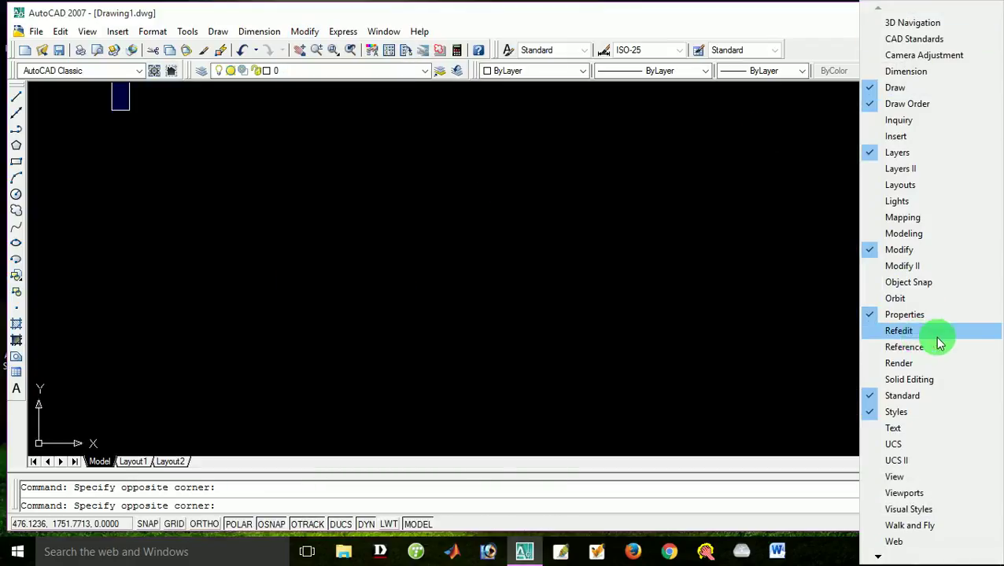
click(708, 286)
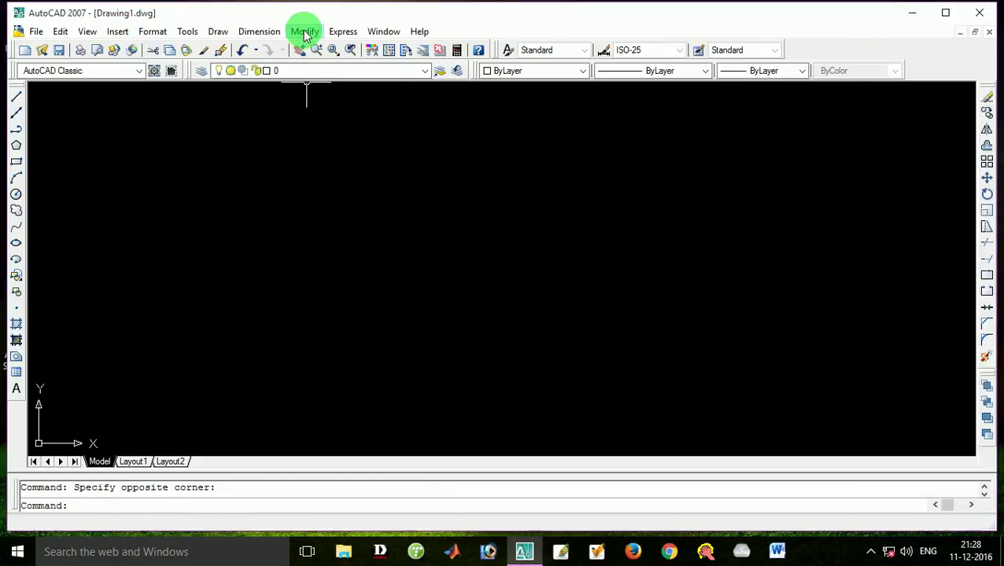
- Browse the Express menu's Modify and Draw submenus, ending on the Help menu
click(306, 33)
mouse_move(333, 33)
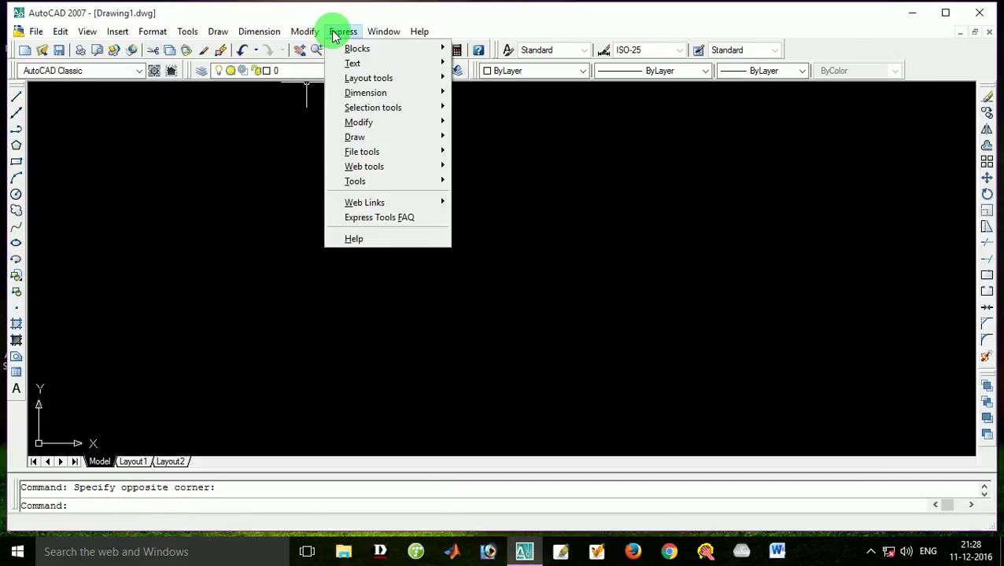
mouse_move(384, 31)
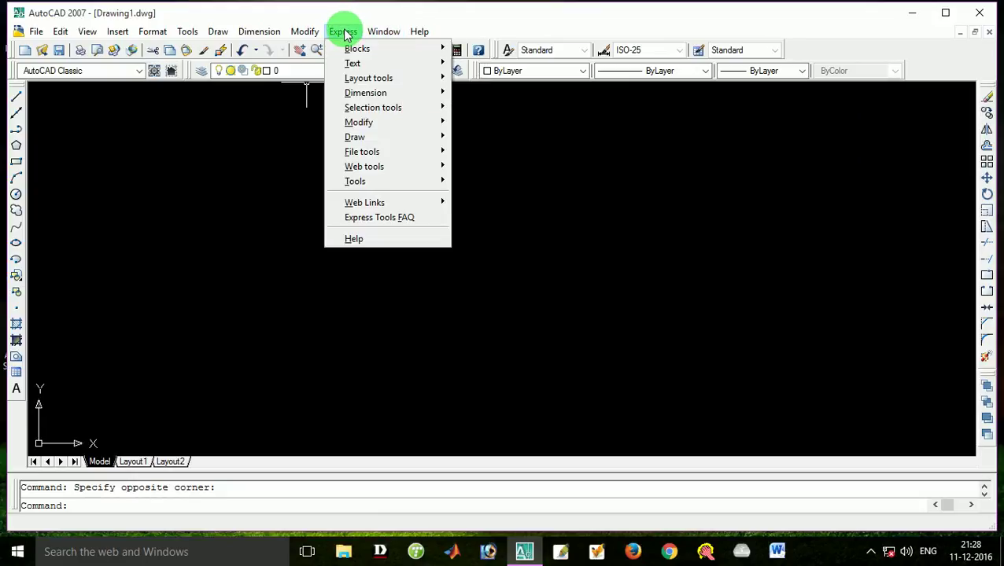
mouse_move(391, 124)
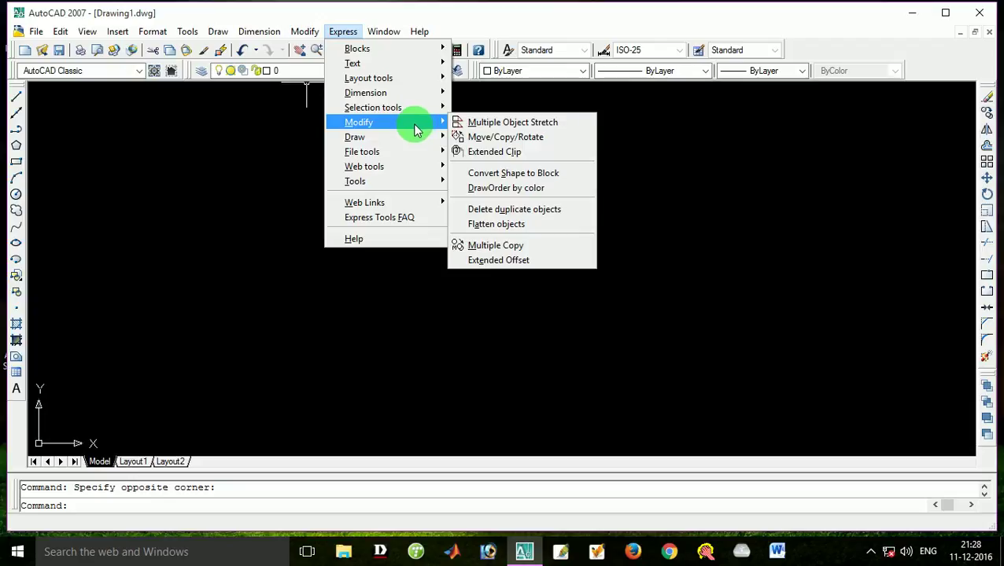
mouse_move(436, 138)
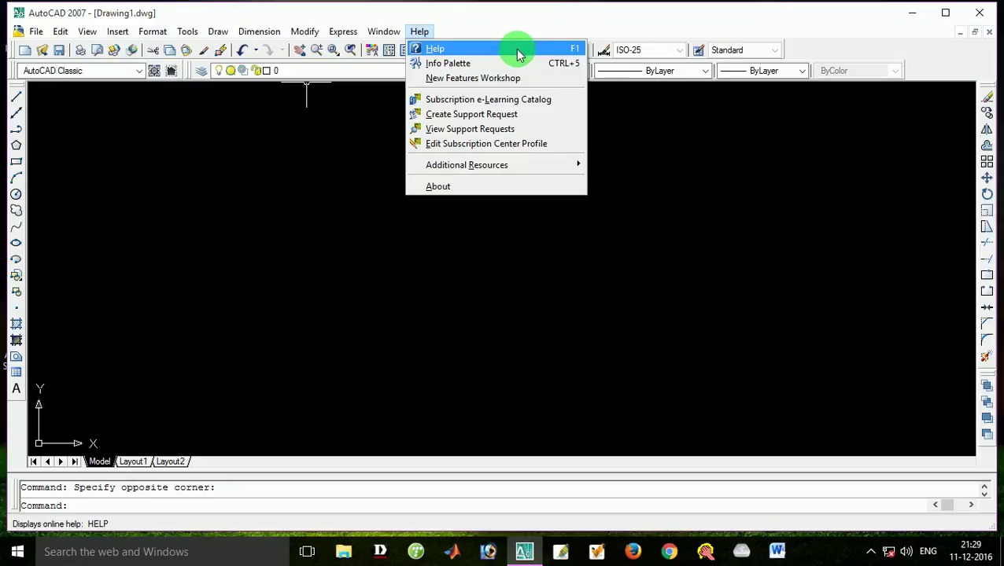
- Close the Help menu and begin a crossing selection window in the empty drawing area
click(343, 142)
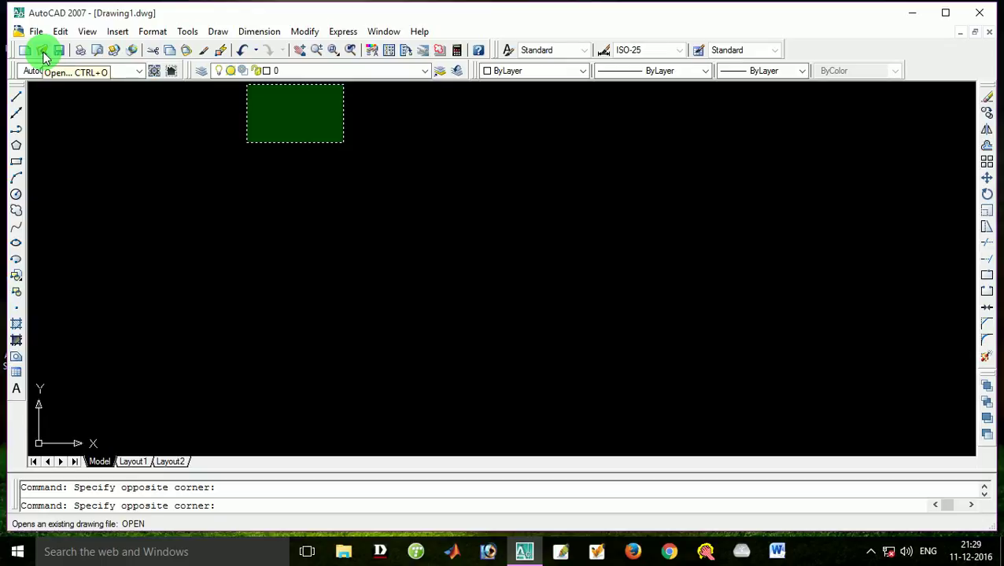
click(43, 52)
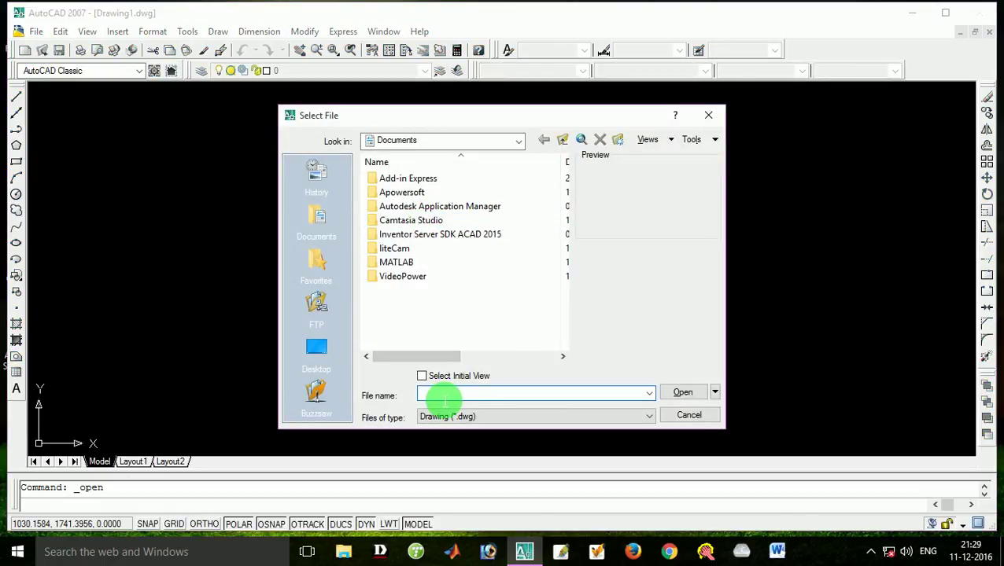
click(709, 118)
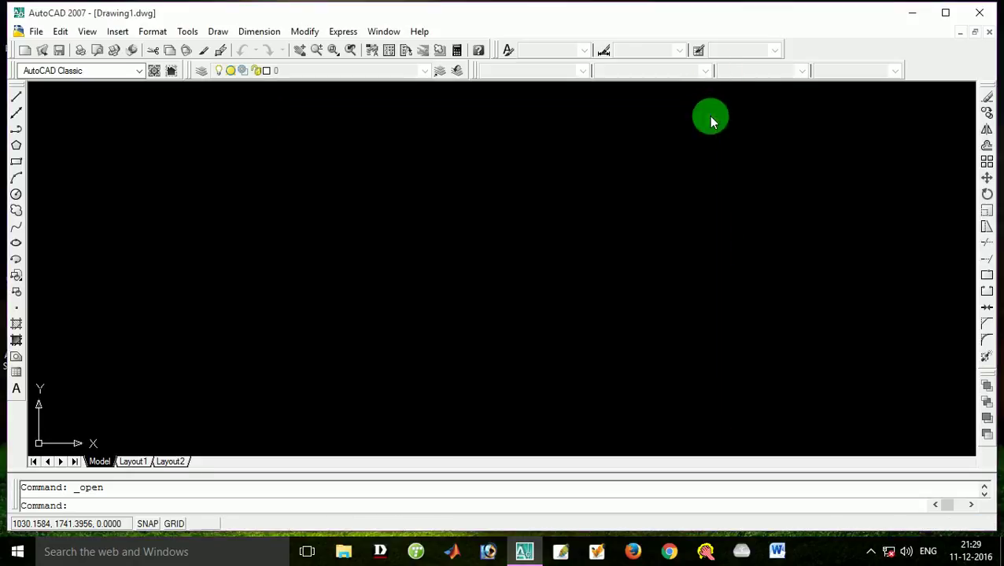
- Open the Edit menu without choosing anything, then start a selection window near the top-left
click(60, 32)
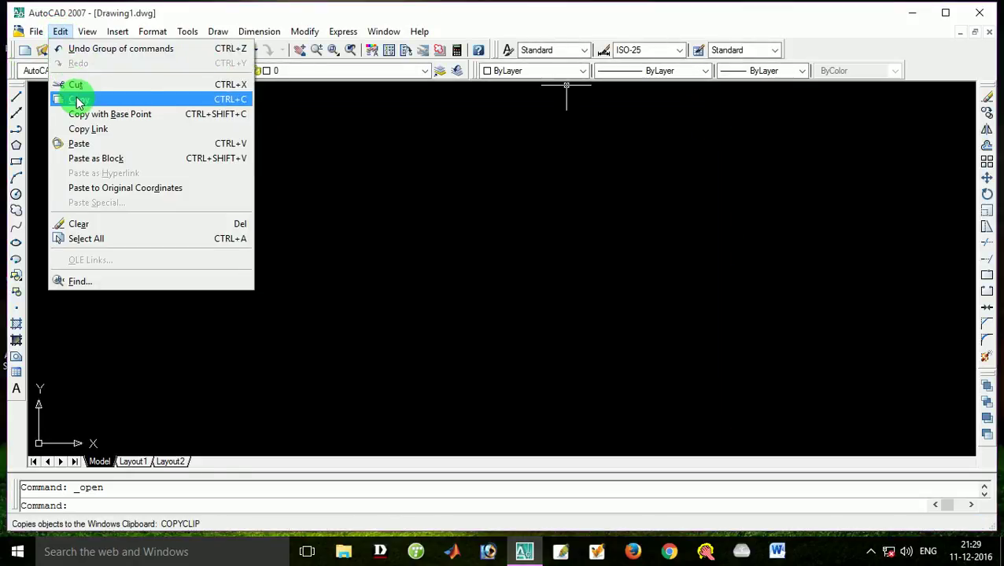
click(41, 101)
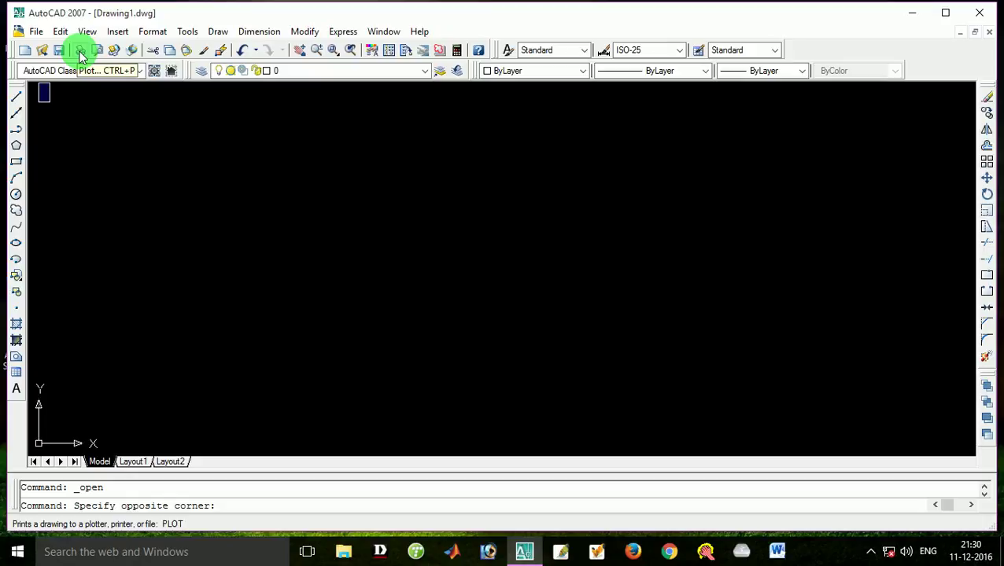
- Open Plot for the model and check paper sizes and plot area, keeping ISO A4 and Display
click(80, 52)
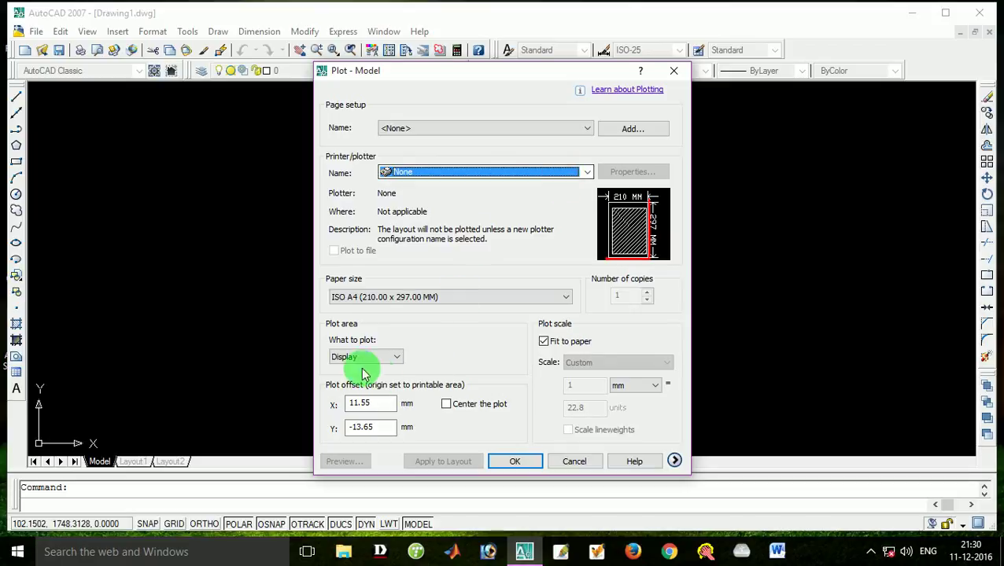
click(368, 301)
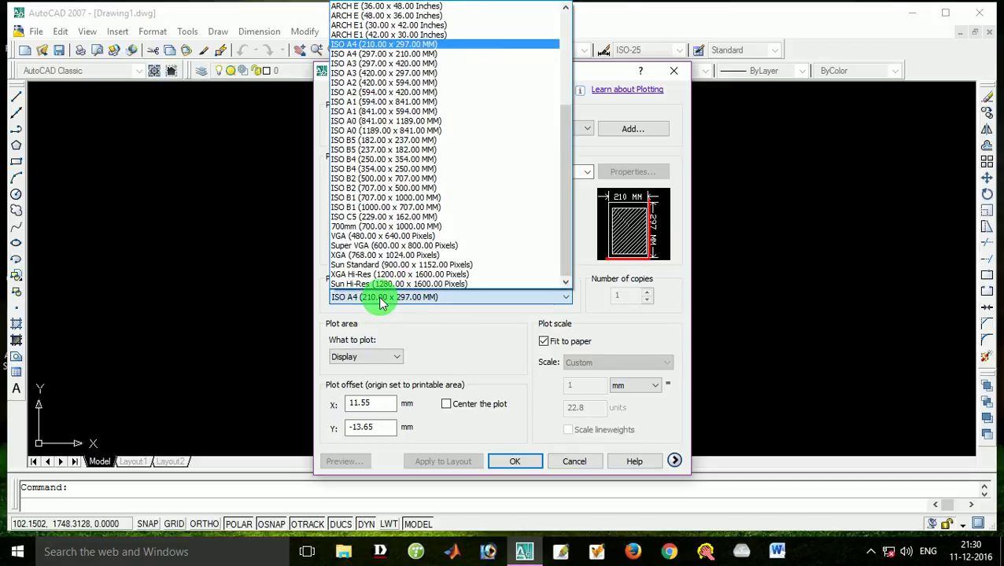
click(396, 358)
click(395, 358)
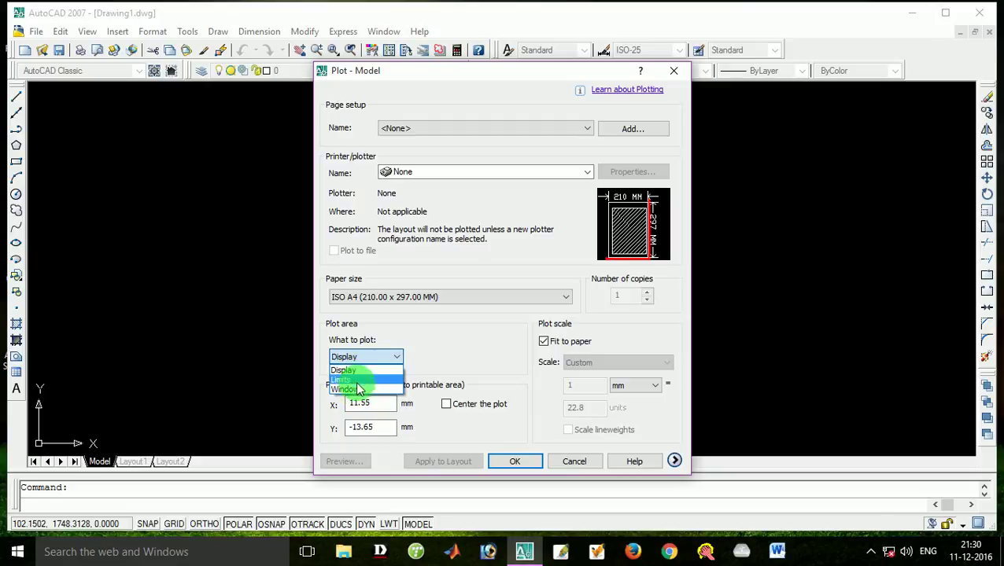
click(463, 364)
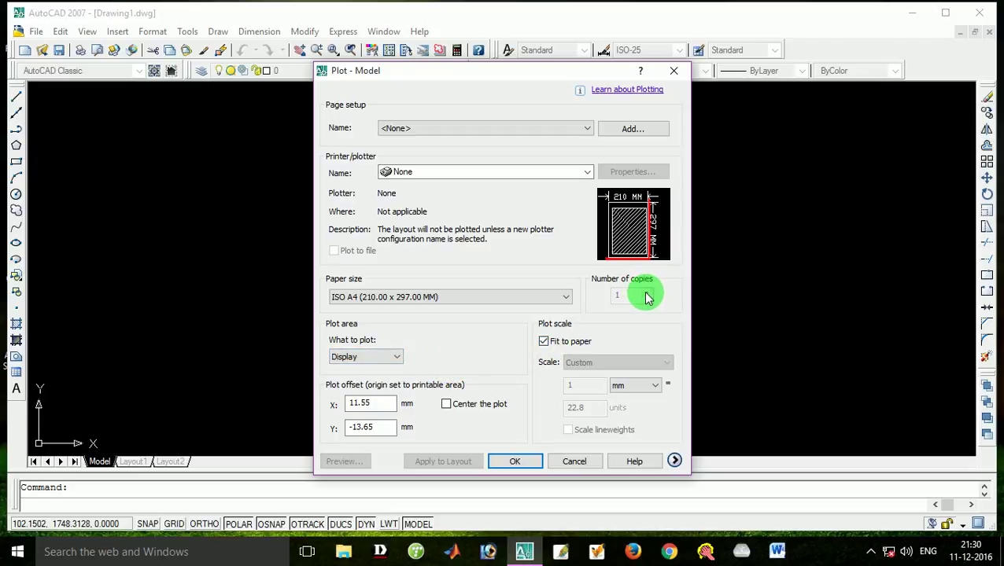
- Leave page setup at <None> and printer at None, then attempt the plot and acknowledge the no-device warning
click(588, 128)
click(443, 141)
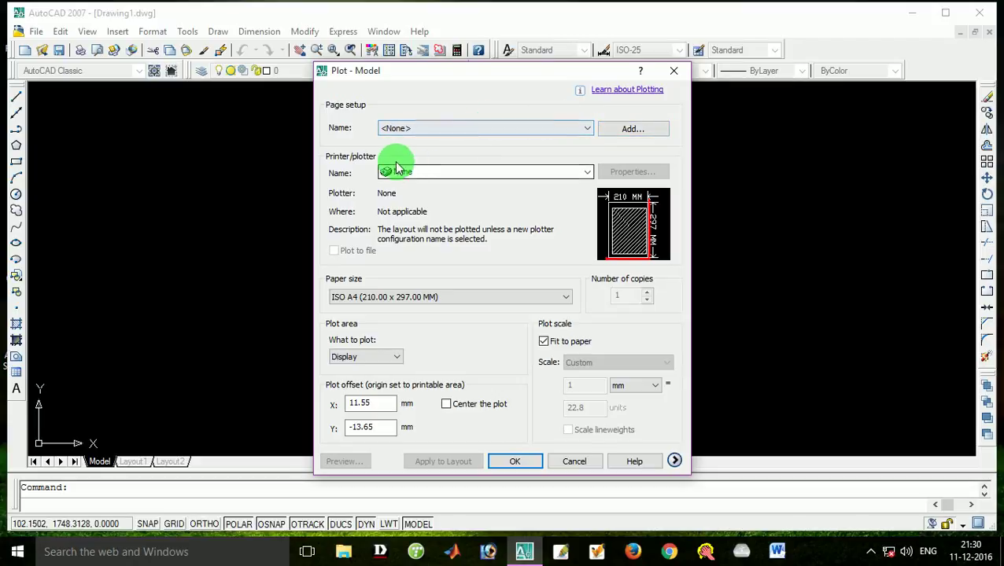
click(438, 173)
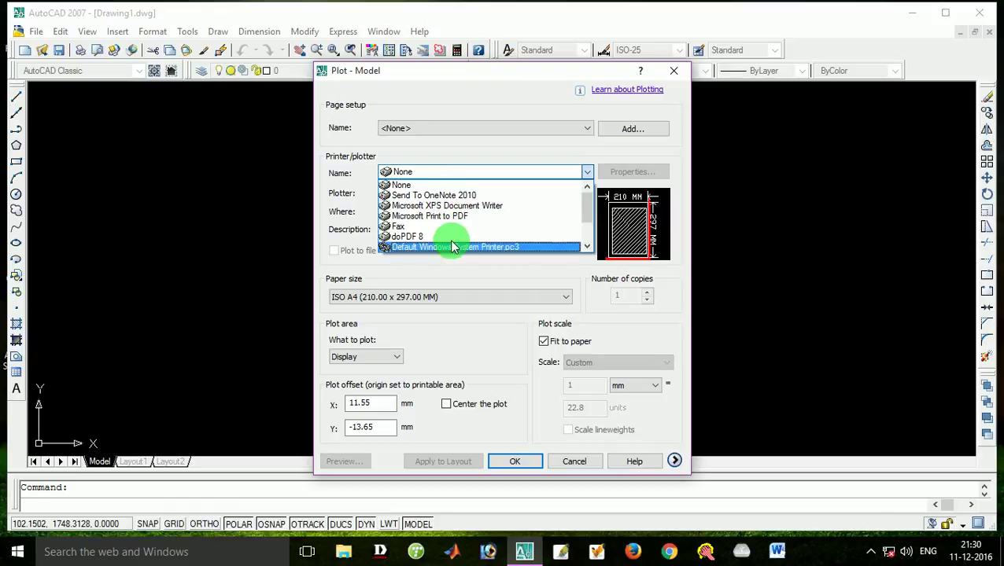
click(573, 135)
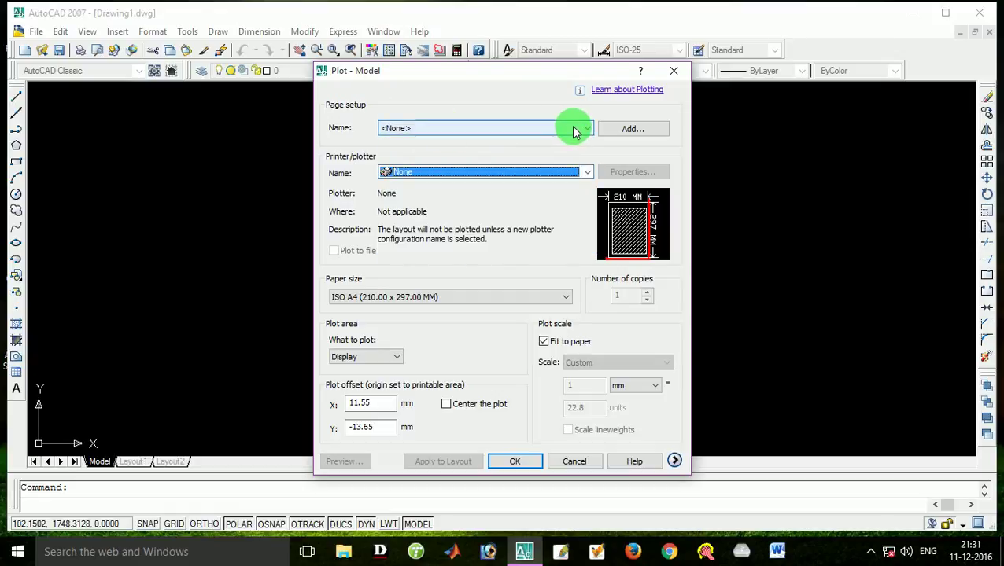
click(573, 135)
click(611, 133)
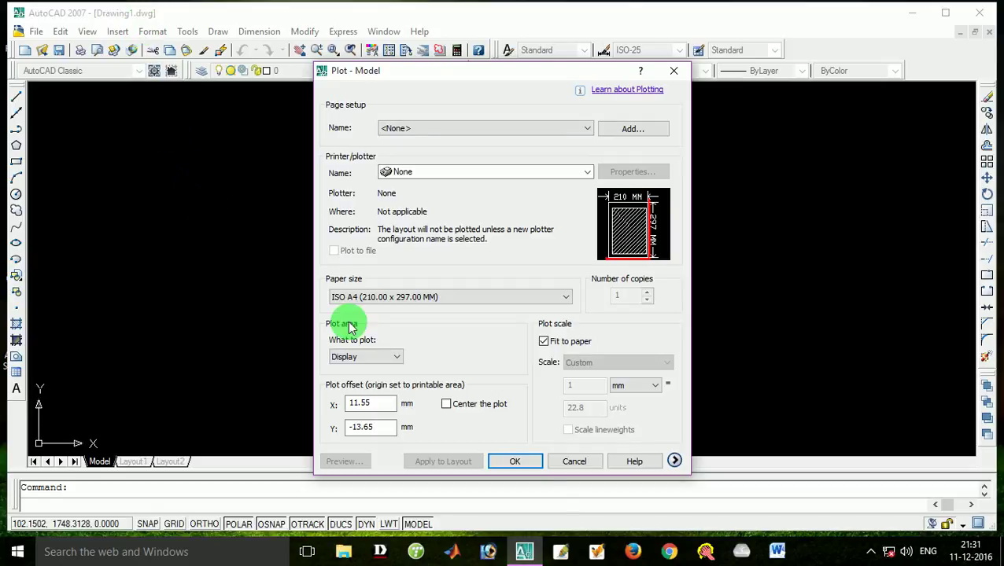
click(513, 463)
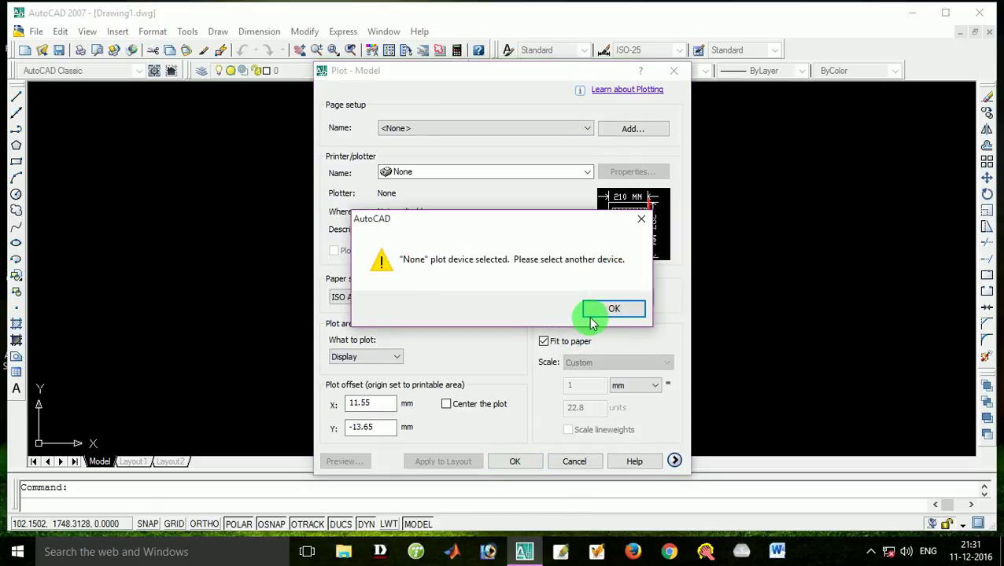
click(614, 309)
- Cancel the Plot - Model dialog without plotting anything
click(574, 461)
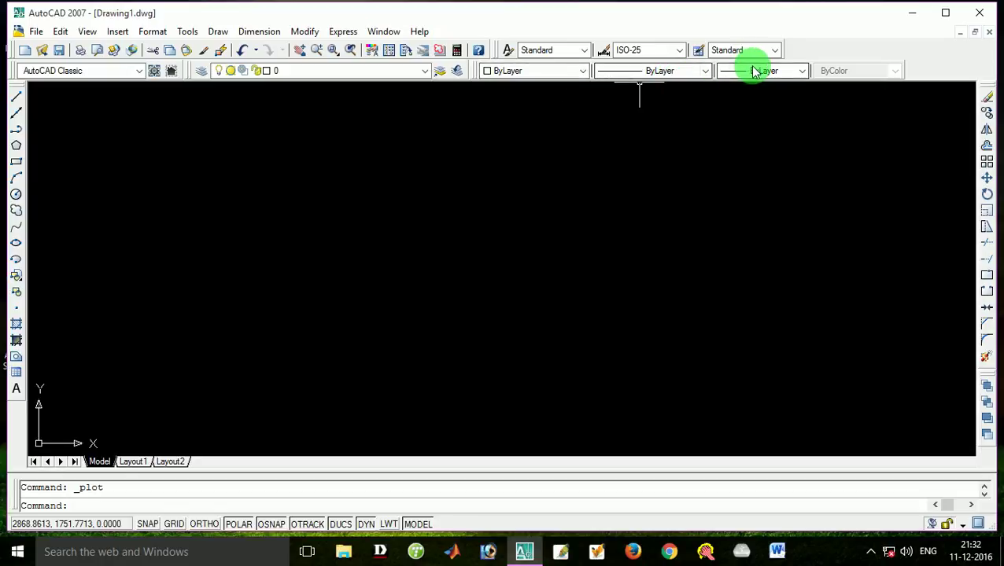
click(580, 73)
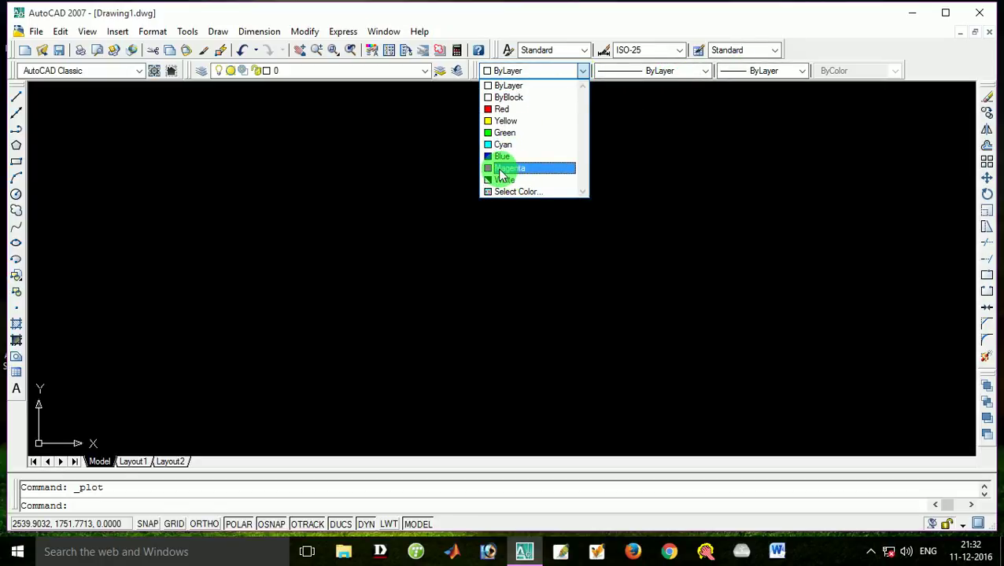
click(667, 71)
click(667, 71)
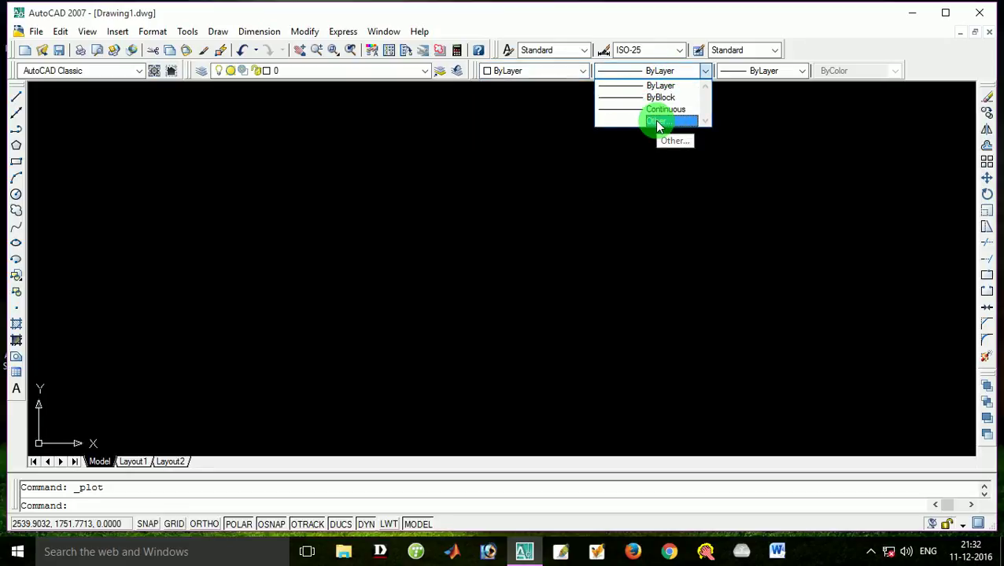
click(789, 75)
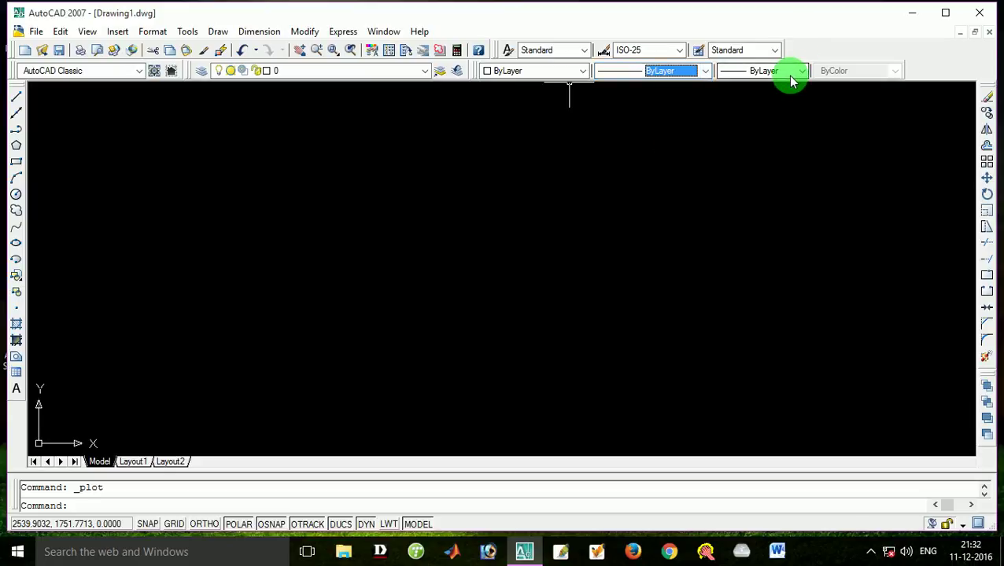
click(791, 76)
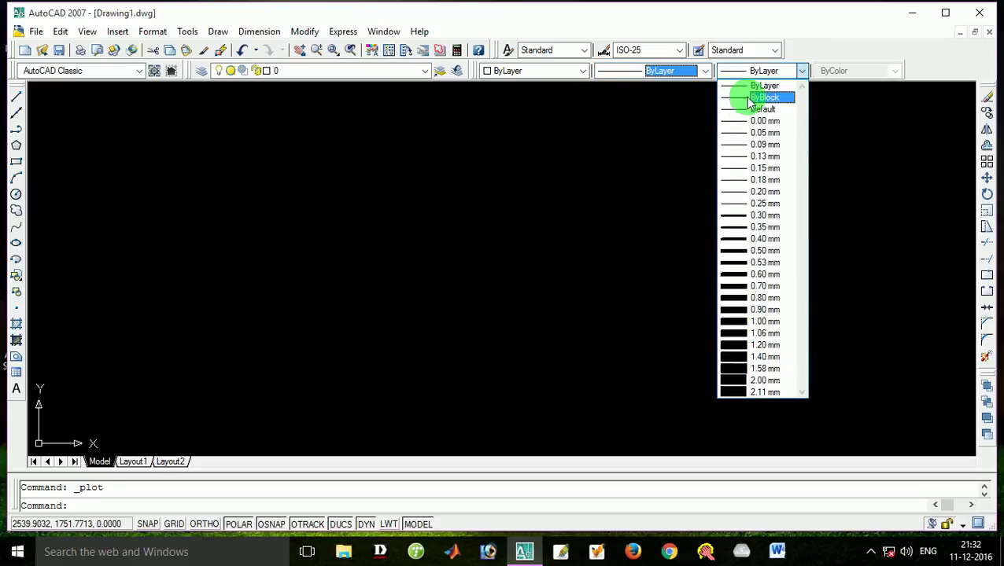
click(839, 103)
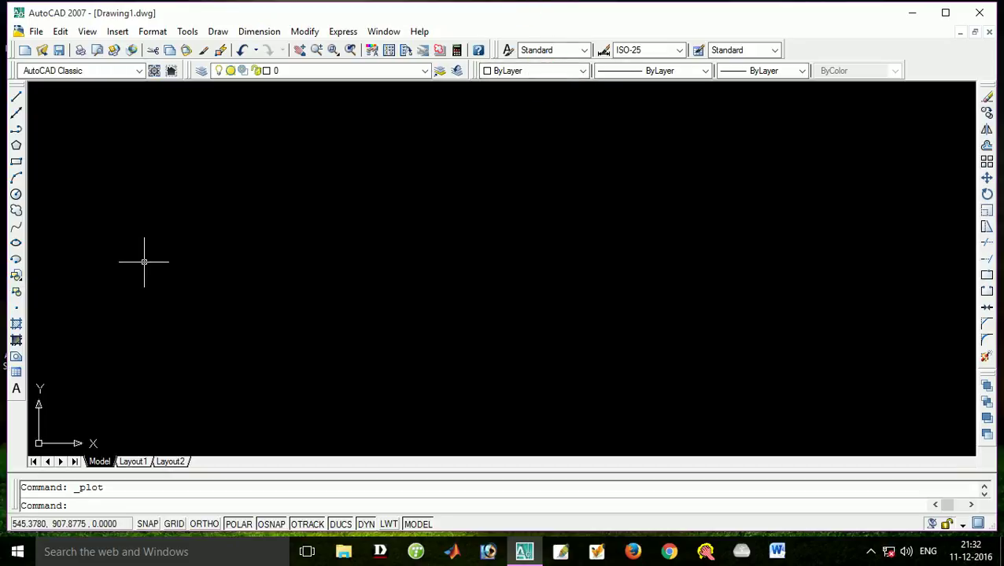
click(22, 103)
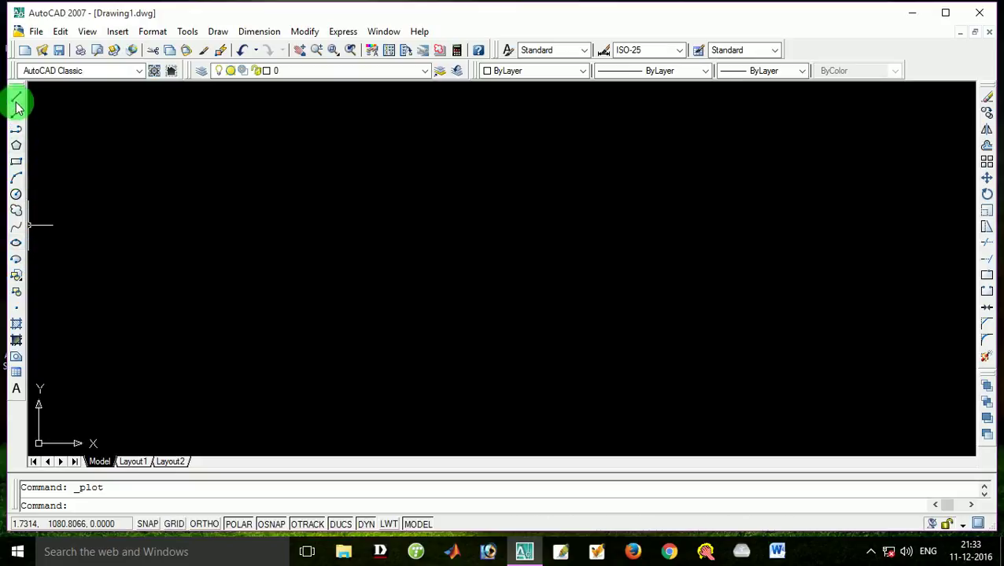
- Draw a multiline text box, type 'dffdfdddfdfdf' into it, and place the text
click(17, 393)
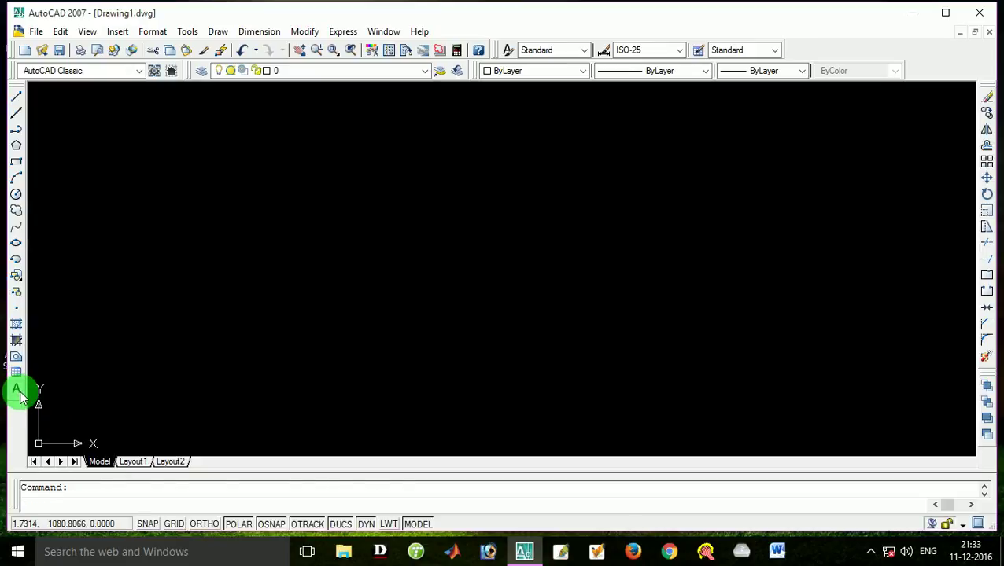
click(81, 254)
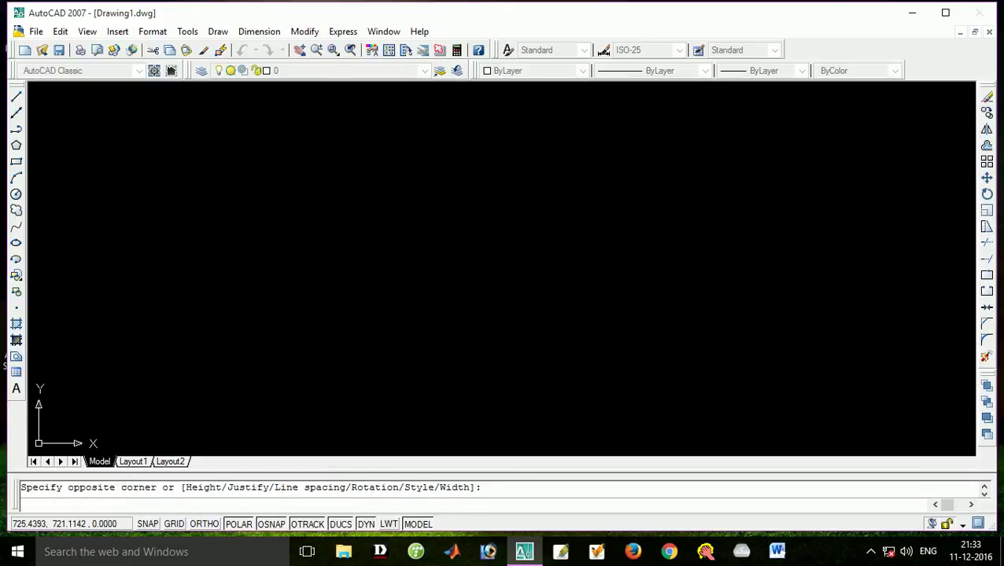
click(128, 258)
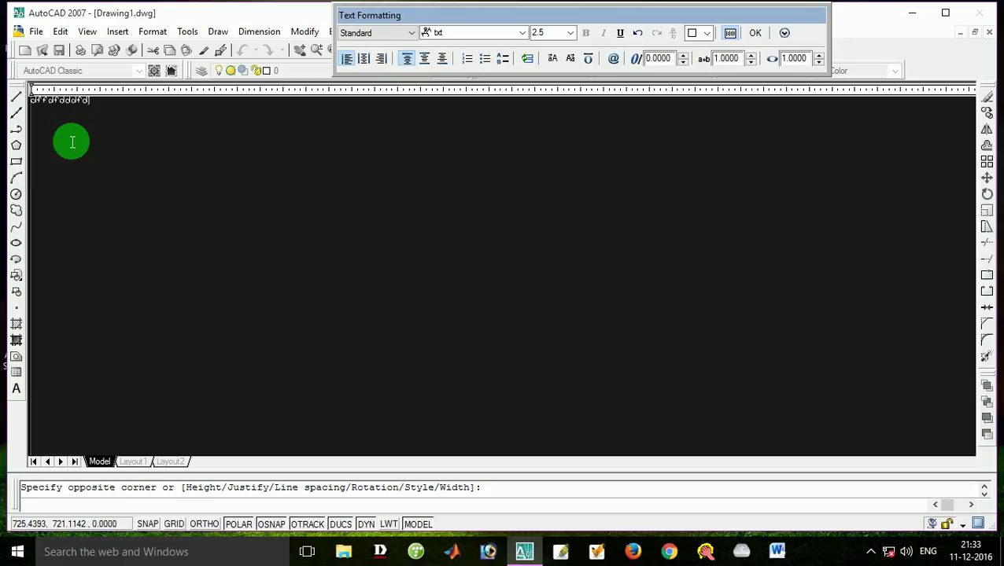
text(dffdfdddfd)
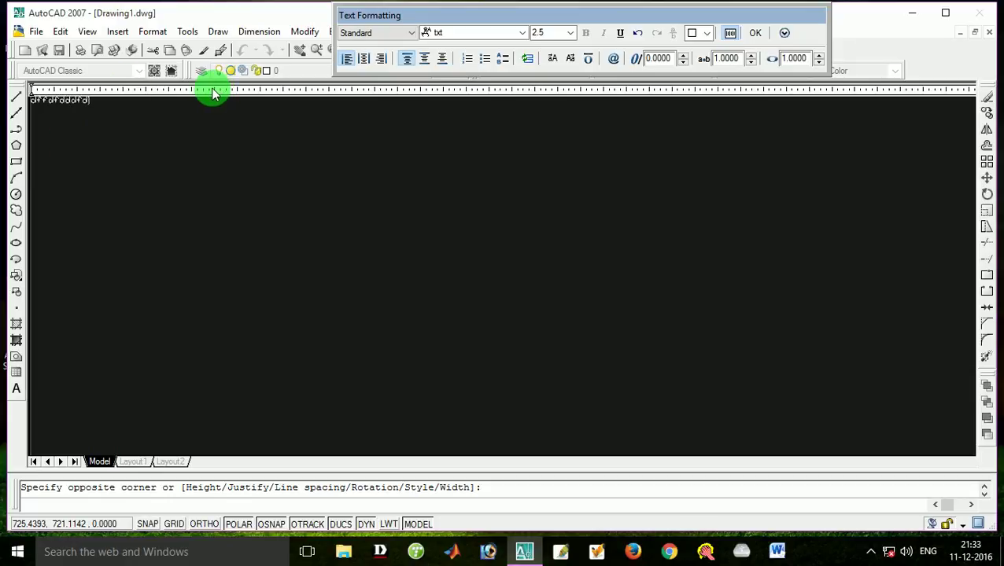
text(fdf)
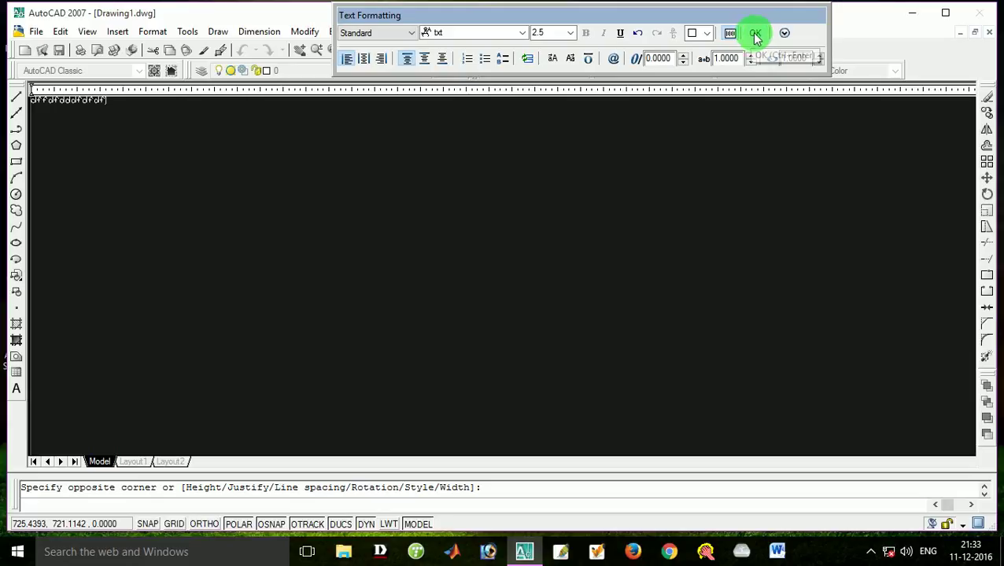
click(756, 34)
click(69, 252)
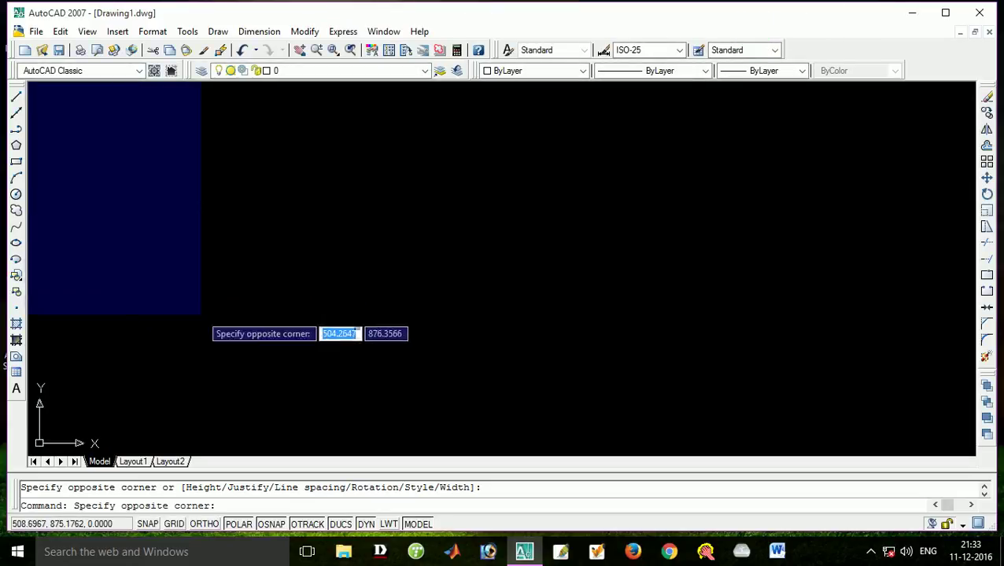
scroll(213, 322, down, 3)
scroll(168, 317, up, 2)
scroll(173, 319, down, 5)
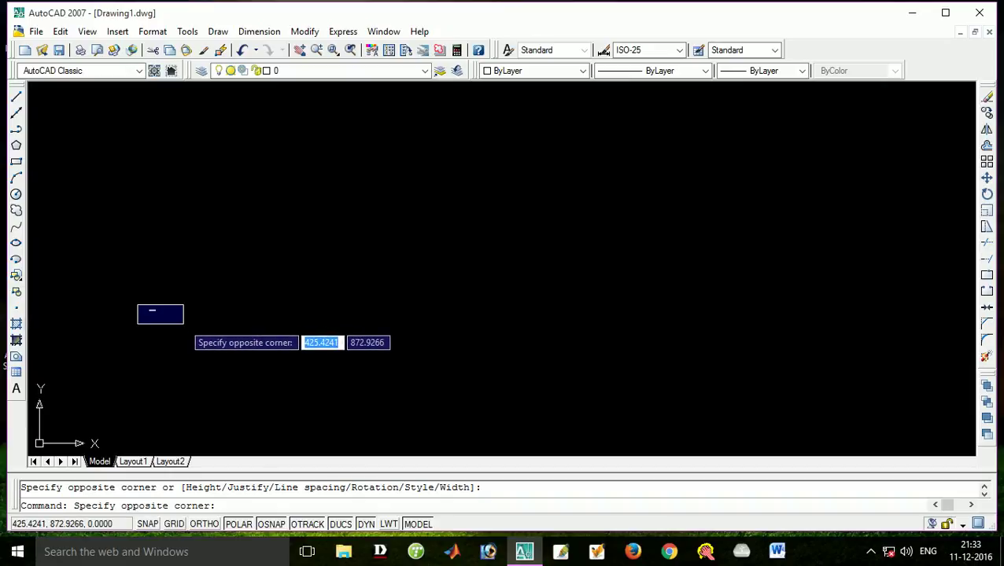
click(184, 323)
click(266, 334)
click(151, 415)
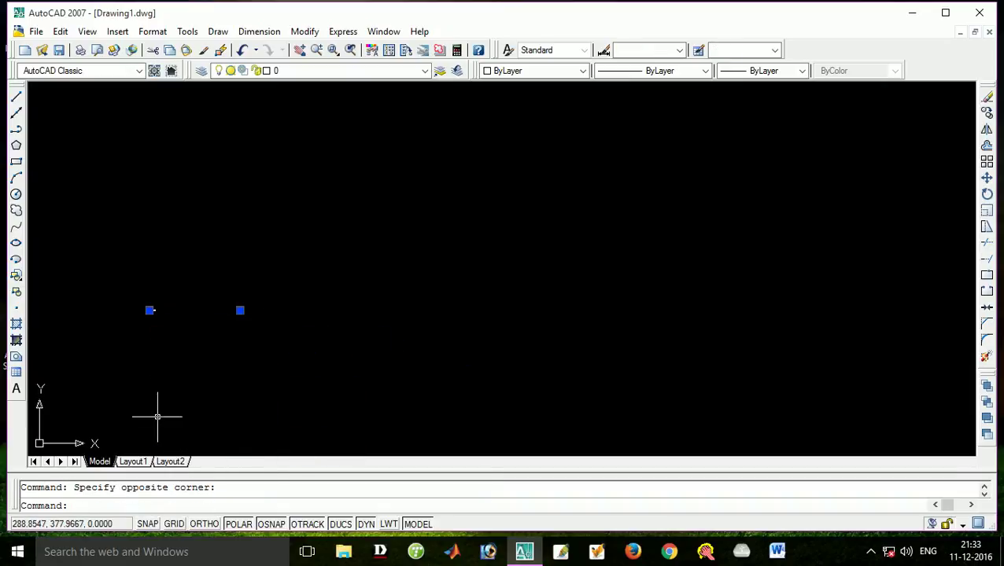
key(Escape)
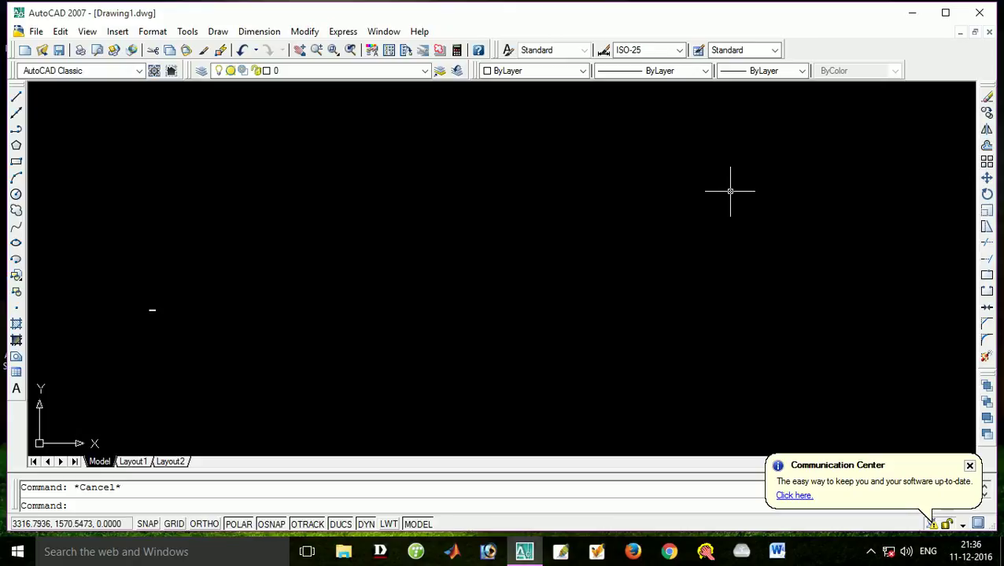
- Minimize AutoCAD 2007 to the taskbar and select the screen recorder's desktop shortcut
click(984, 213)
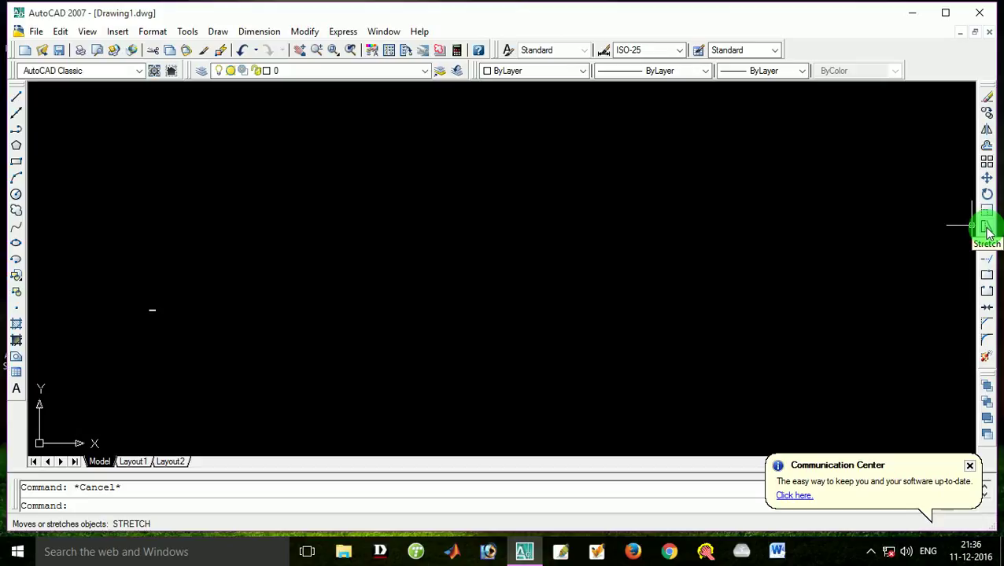
click(912, 14)
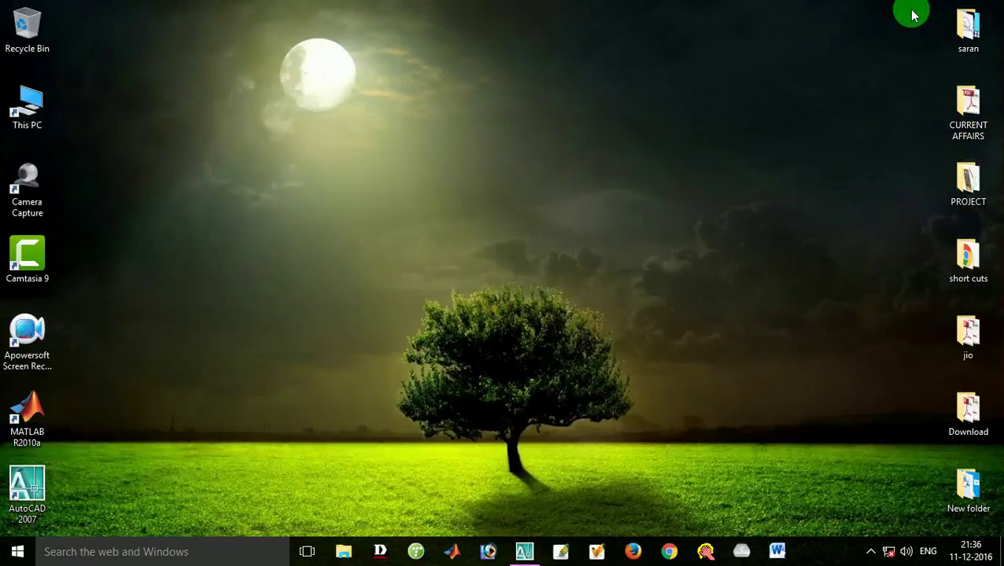
click(27, 346)
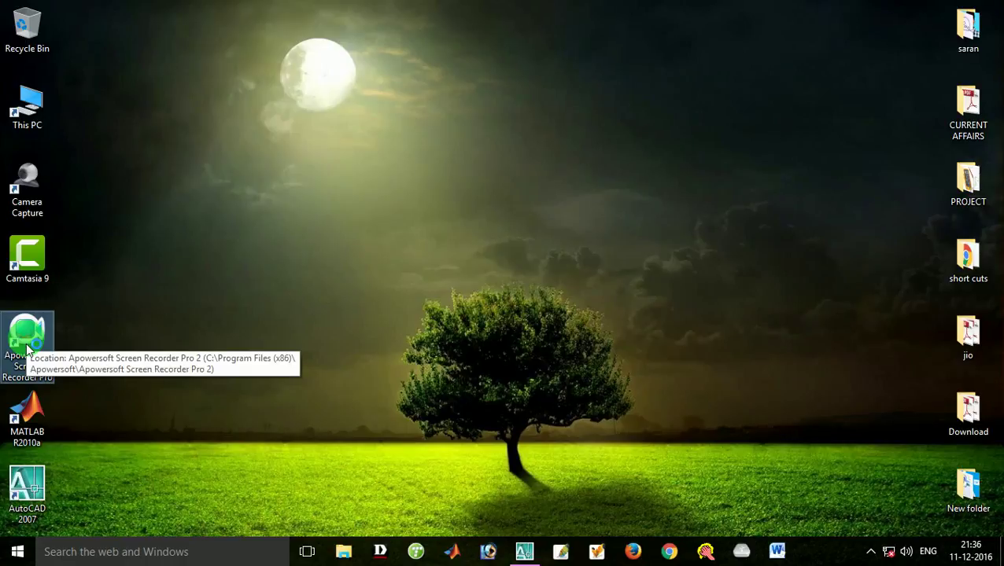
double_click(28, 346)
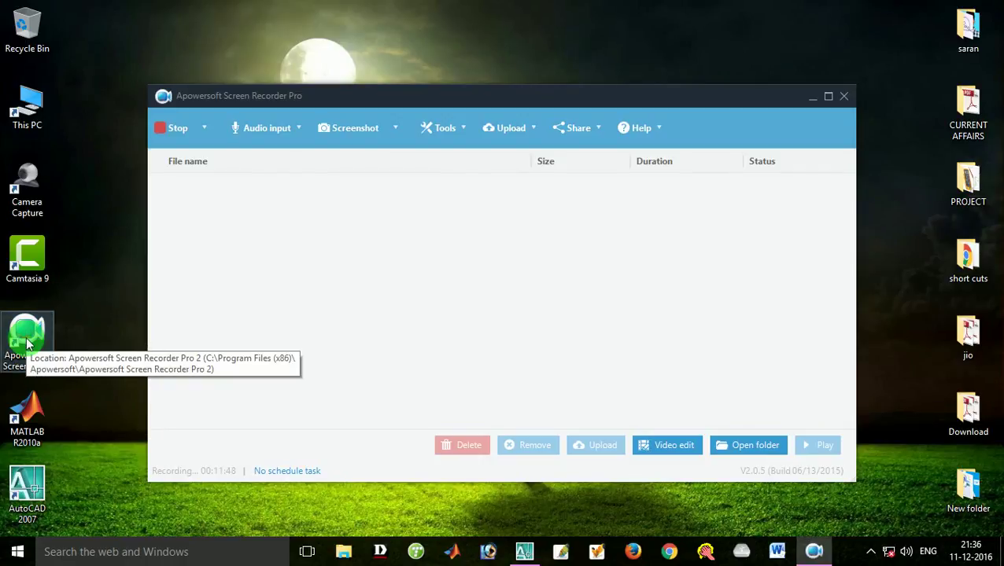
click(205, 130)
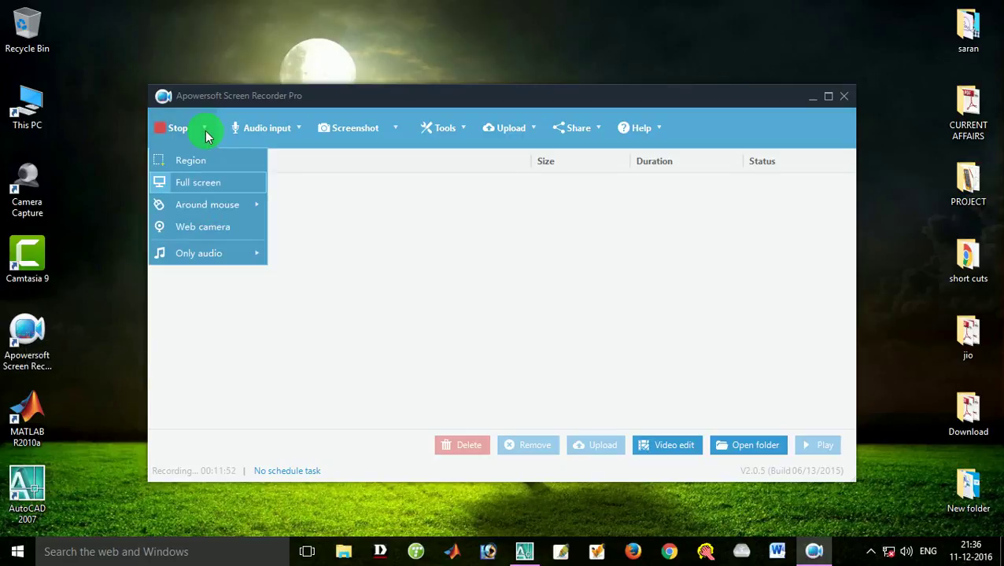
click(363, 212)
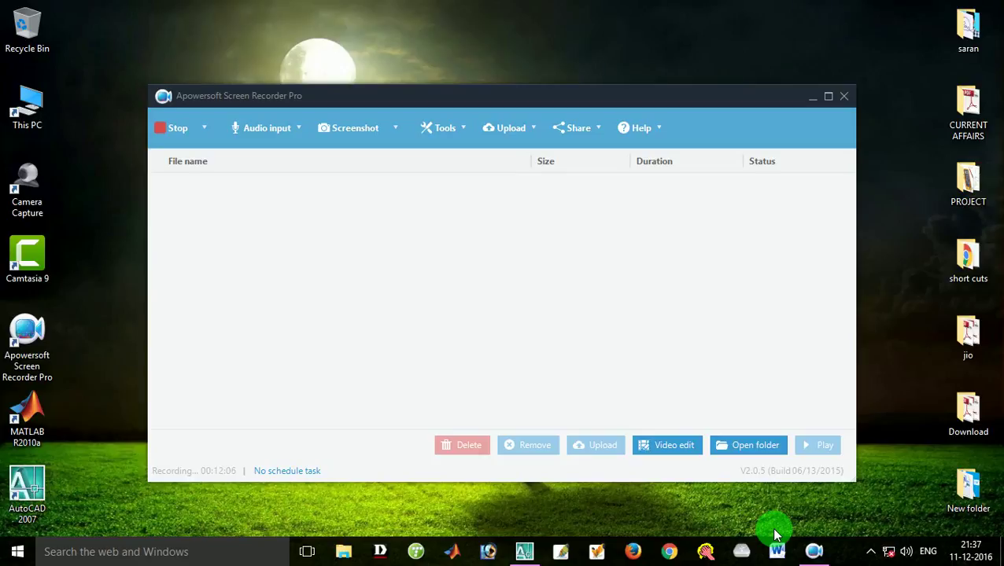
click(812, 98)
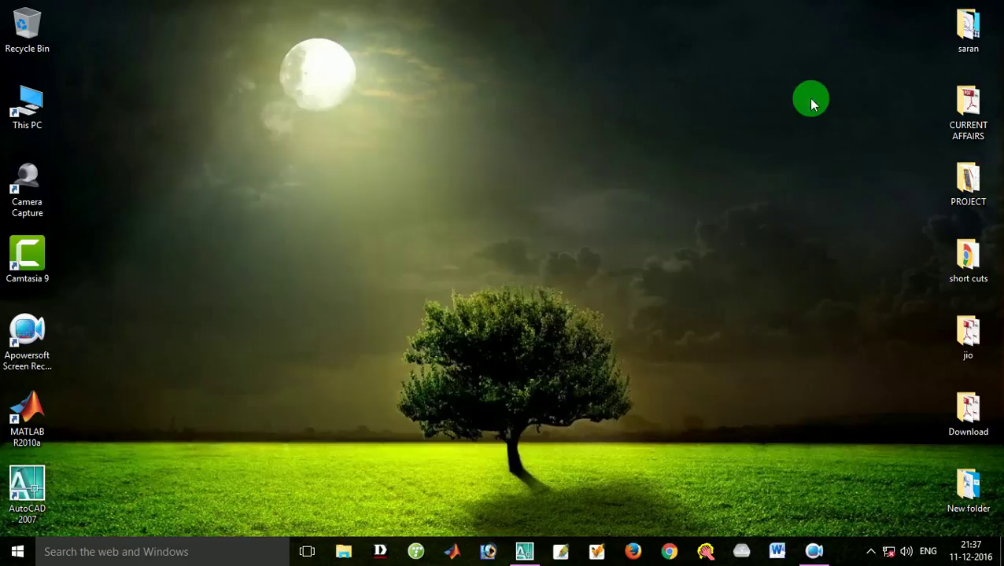
- Restore AutoCAD 2007 from the taskbar so Drawing1.dwg is showing again
click(522, 552)
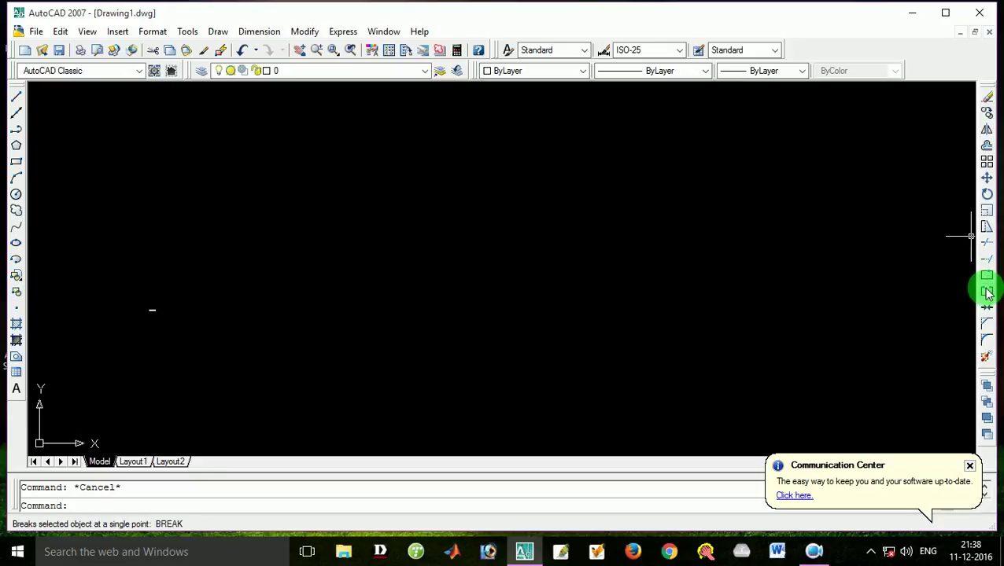
click(986, 293)
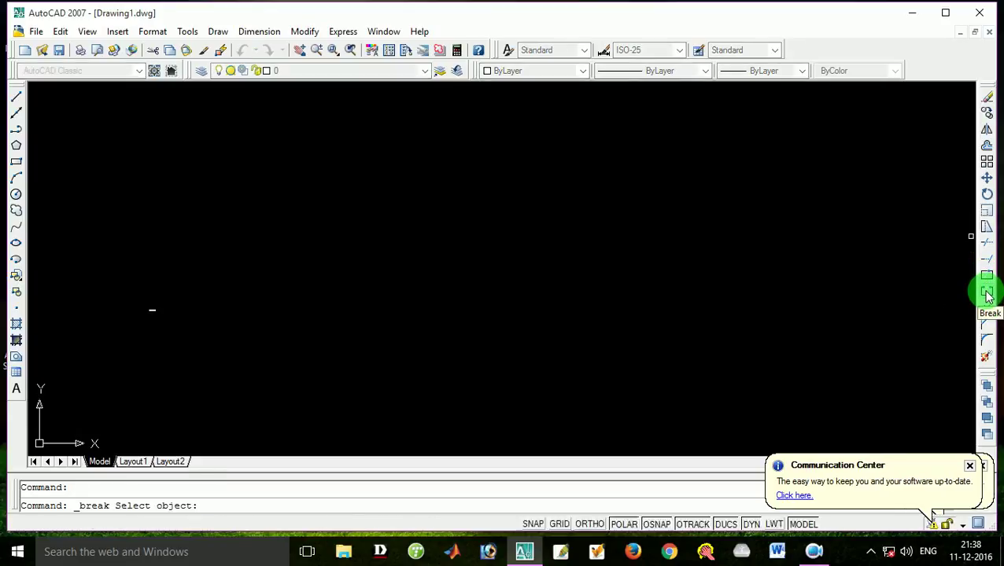
click(549, 275)
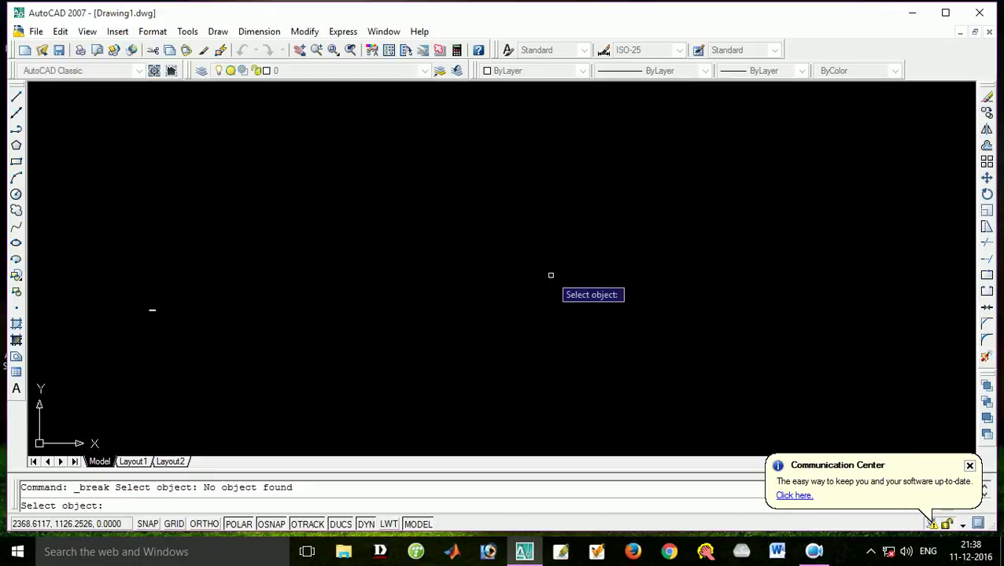
click(623, 280)
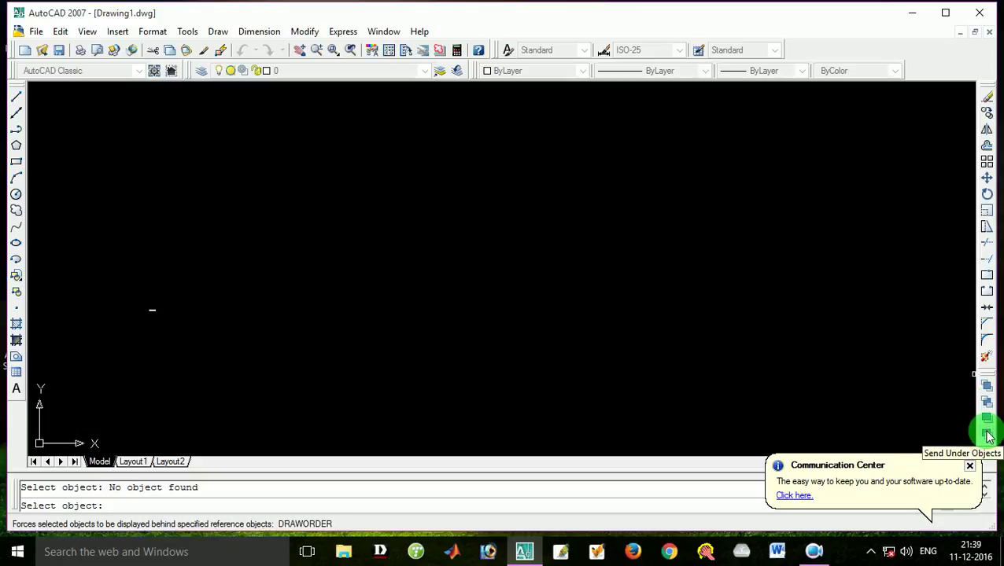
- Close the Communication Center notification balloon, returning to a plain Command: prompt
drag(989, 437, 983, 444)
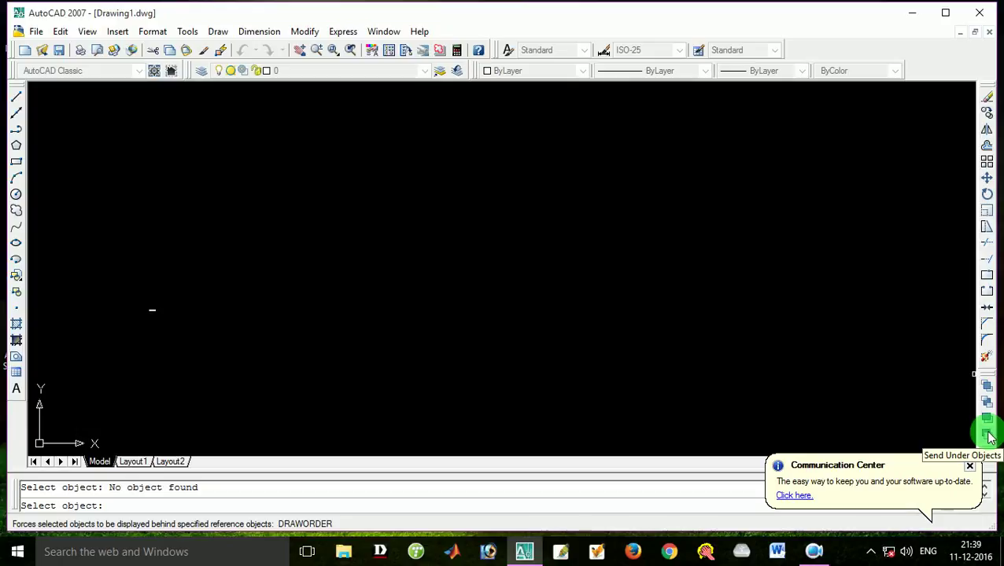
click(972, 467)
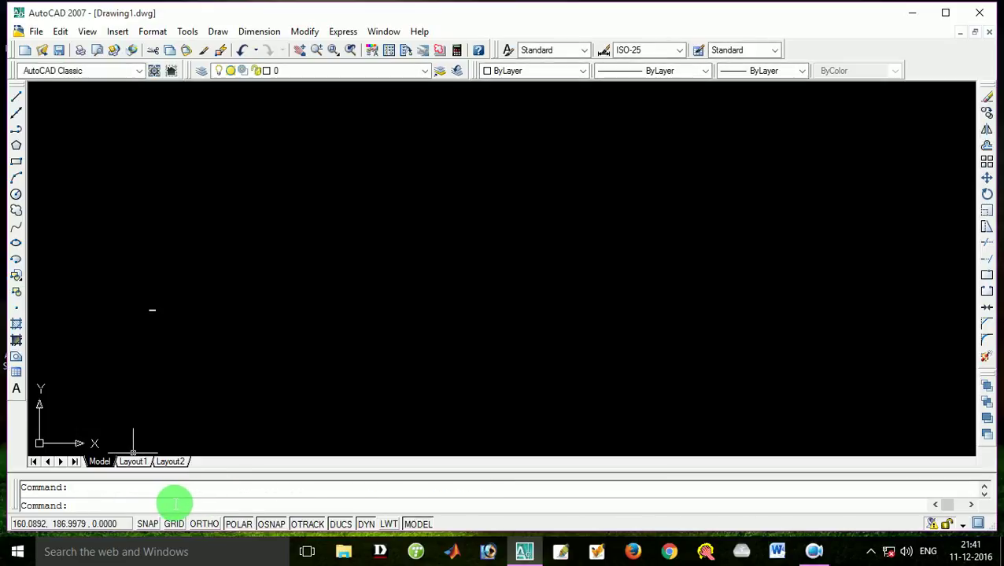
- Draw an open three-segment zigzag with LINE on the left of the drawing, ending with Esc
text(line)
key(Return)
click(198, 251)
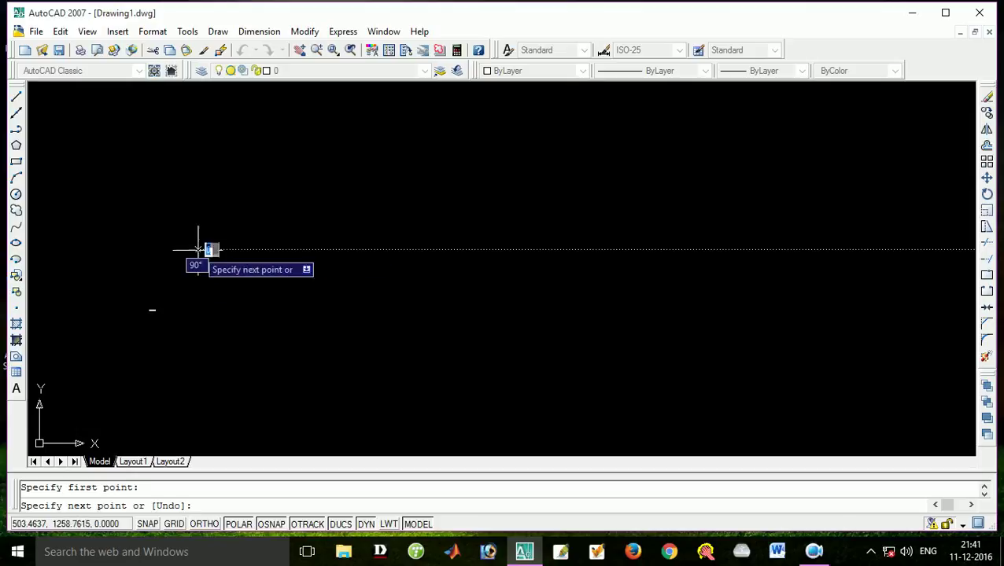
click(250, 263)
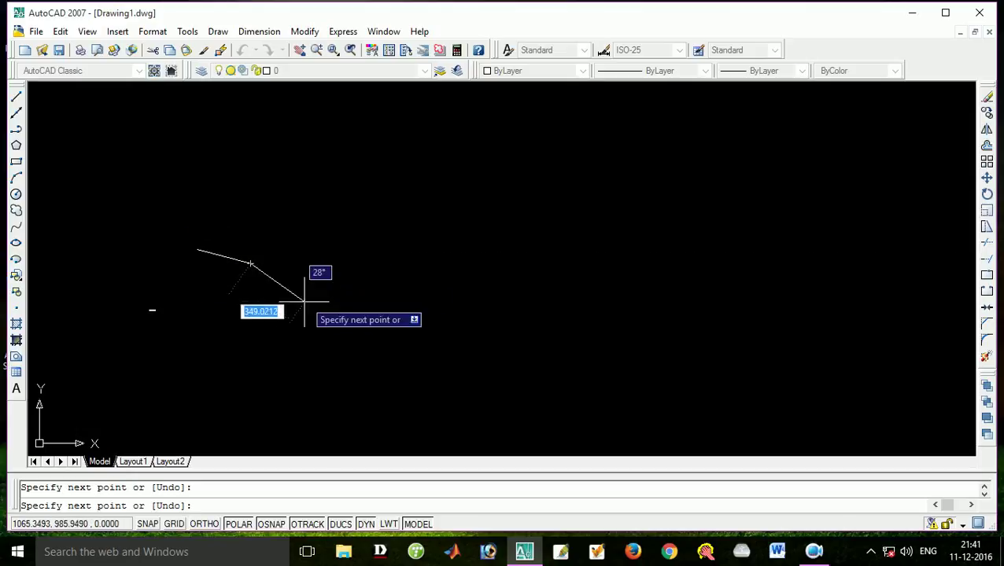
click(290, 323)
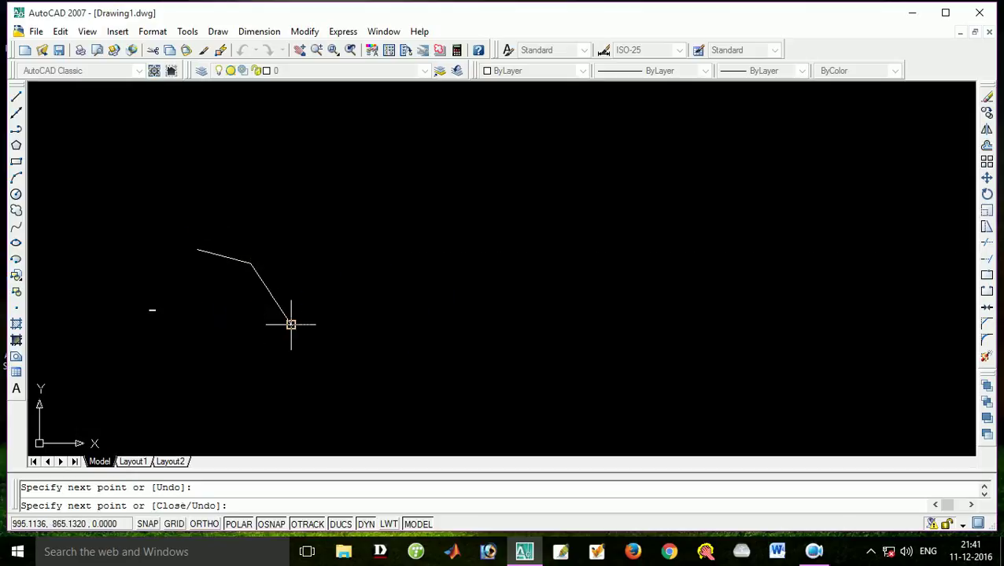
click(227, 353)
key(Escape)
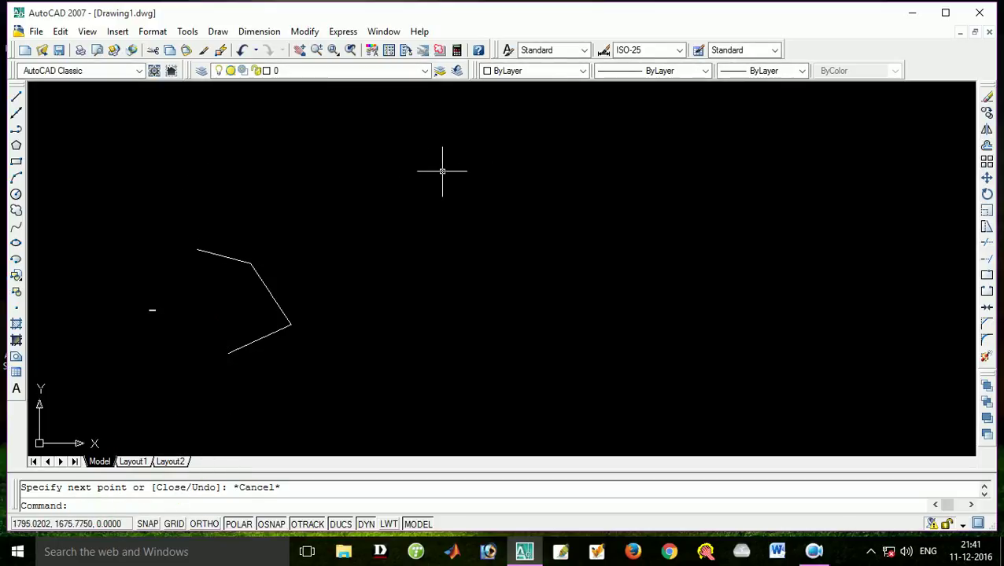
click(16, 145)
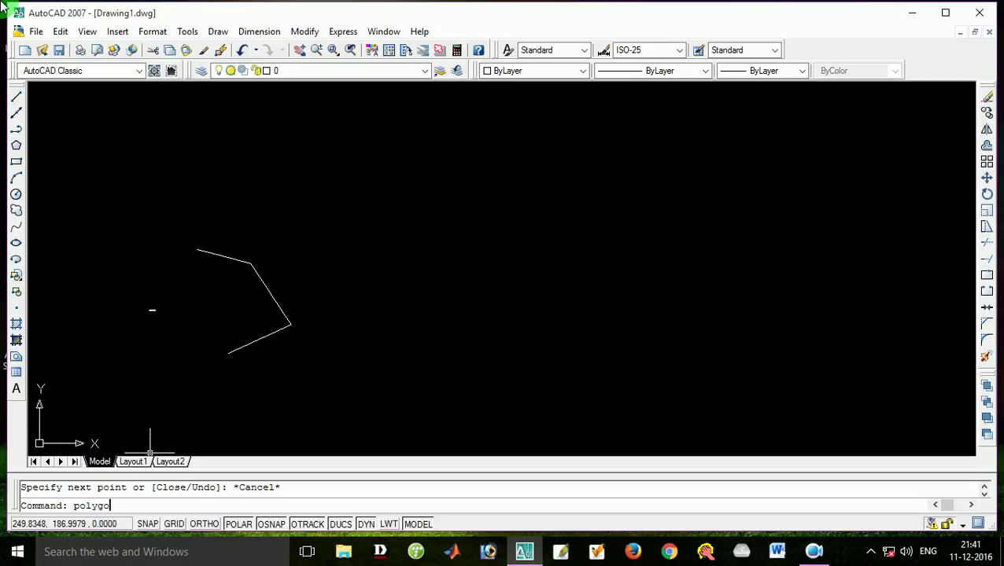
key(Return)
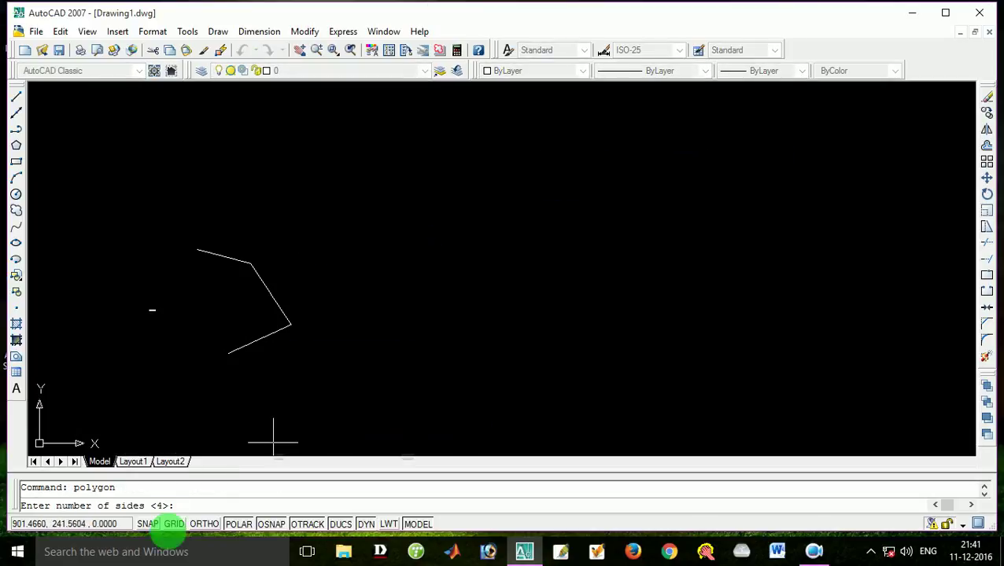
click(187, 507)
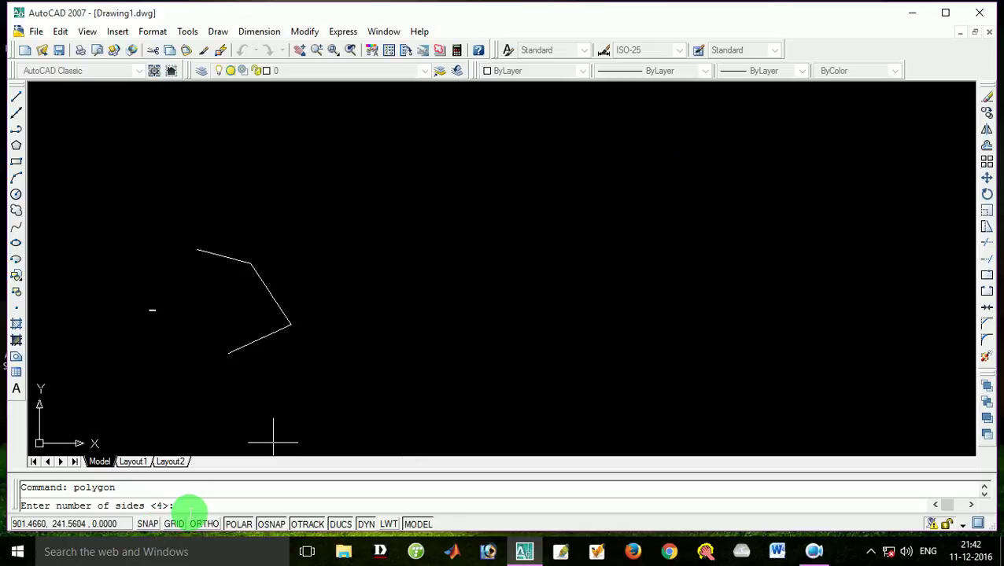
text(7)
key(Return)
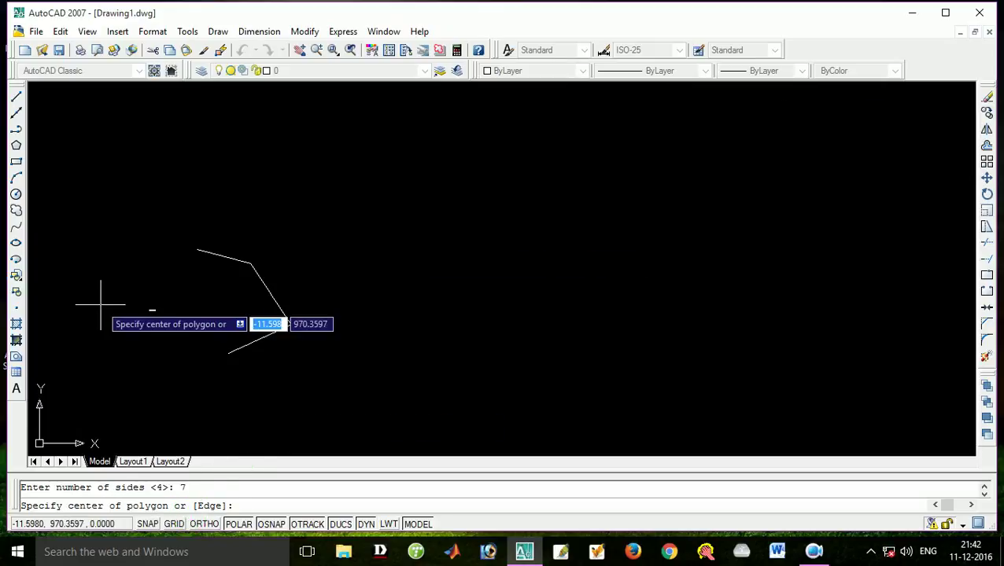
click(272, 209)
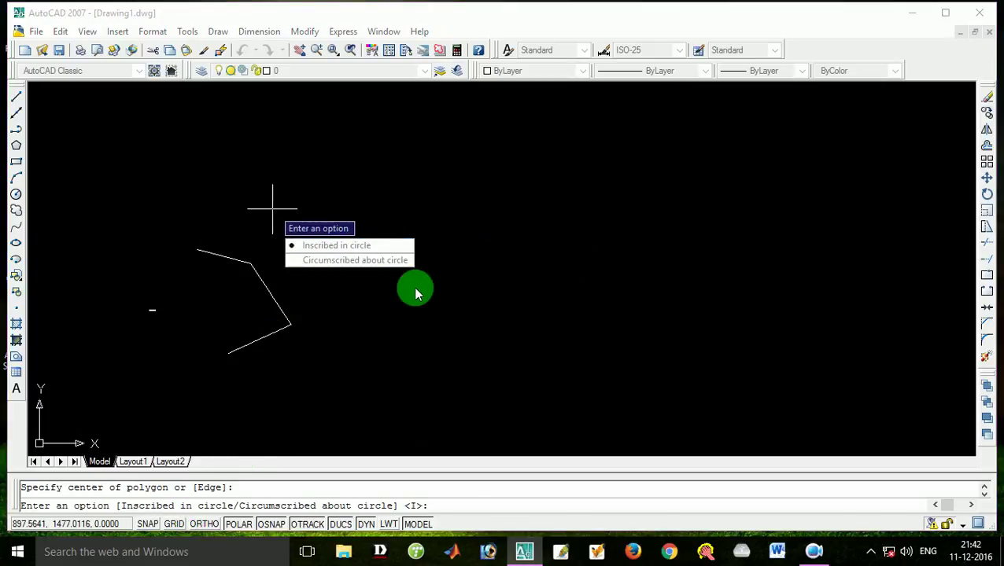
click(358, 246)
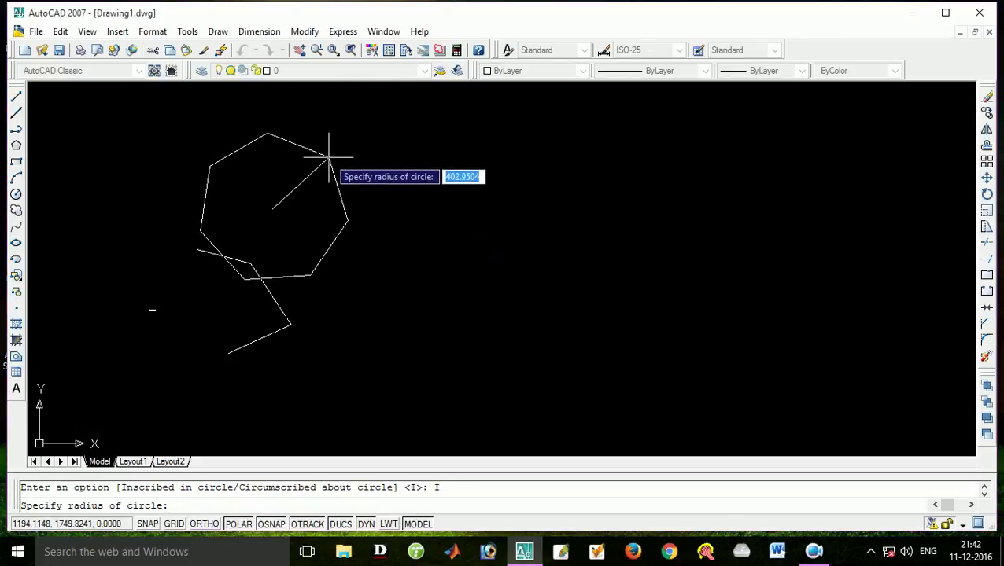
key(Escape)
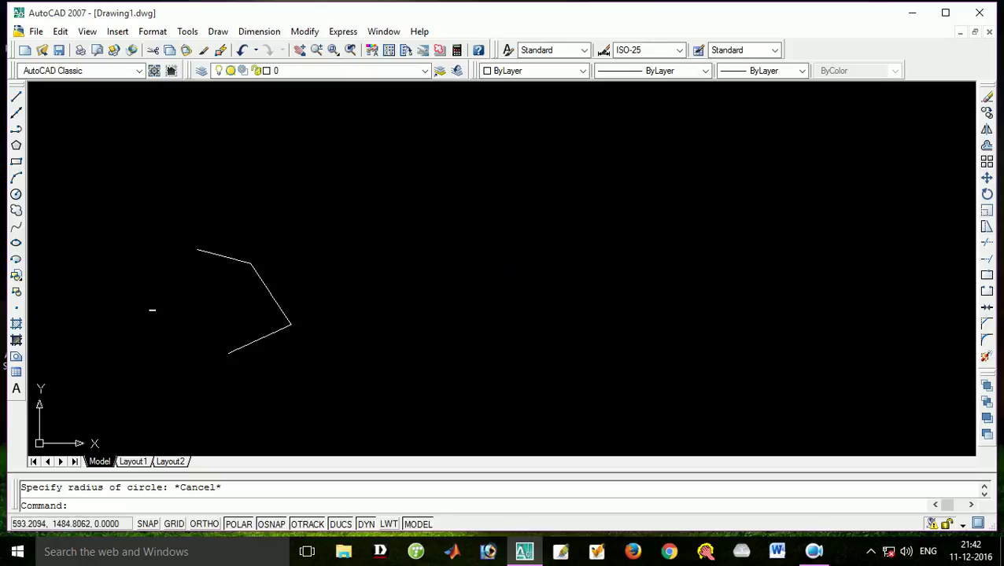
click(337, 168)
click(520, 266)
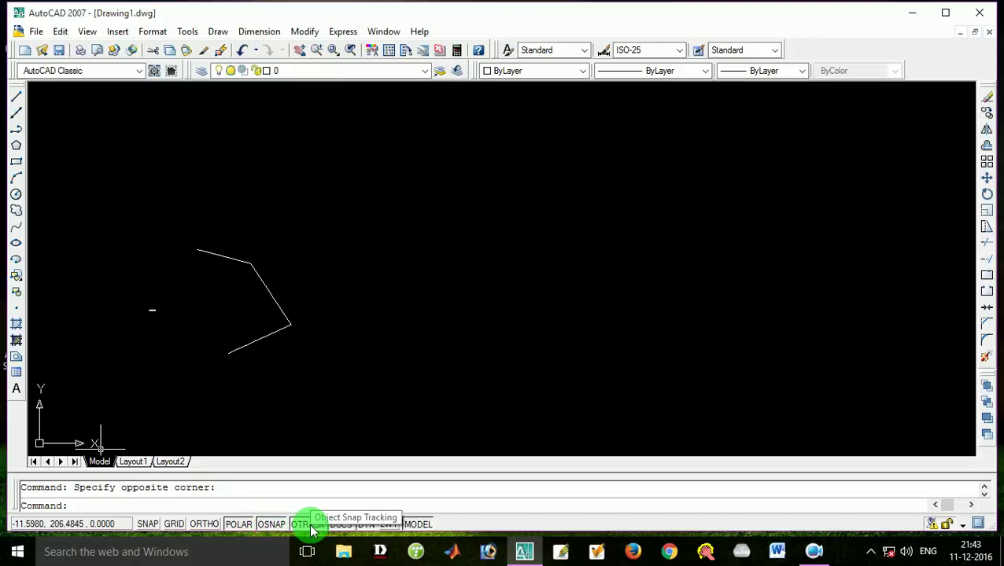
- Turn Snap on, switch Ortho on then back off, and turn Object Snap off and on again
click(150, 525)
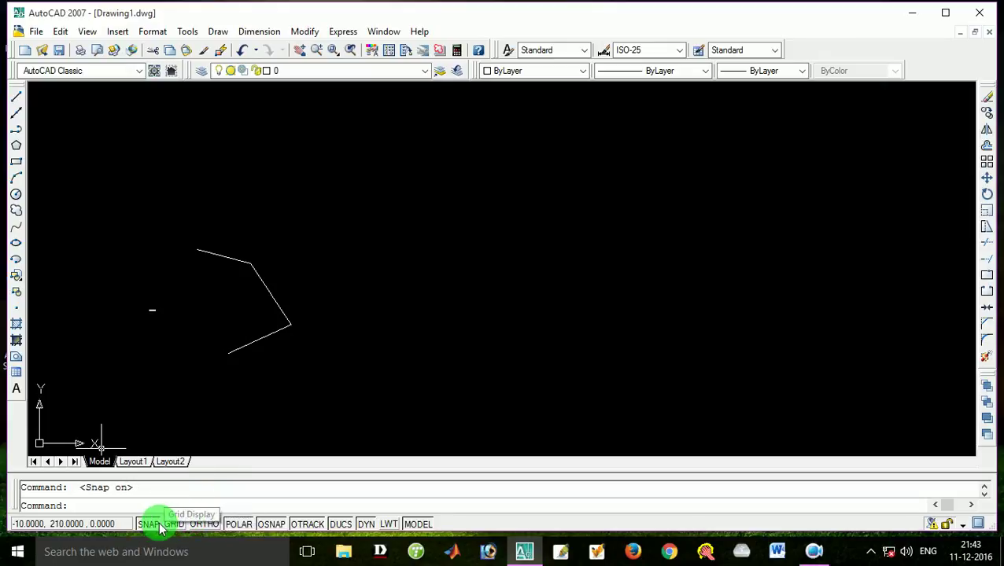
click(202, 525)
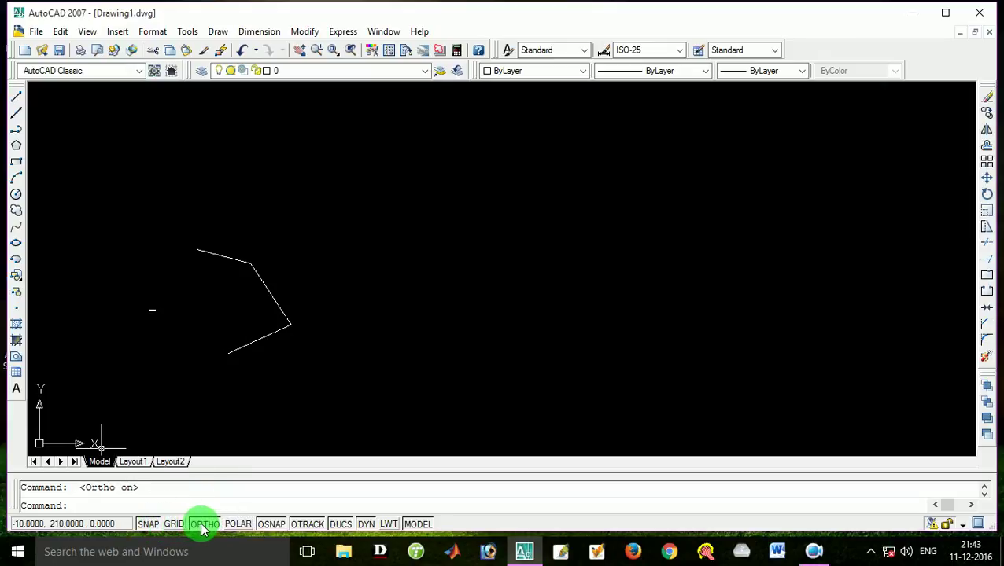
right_click(203, 527)
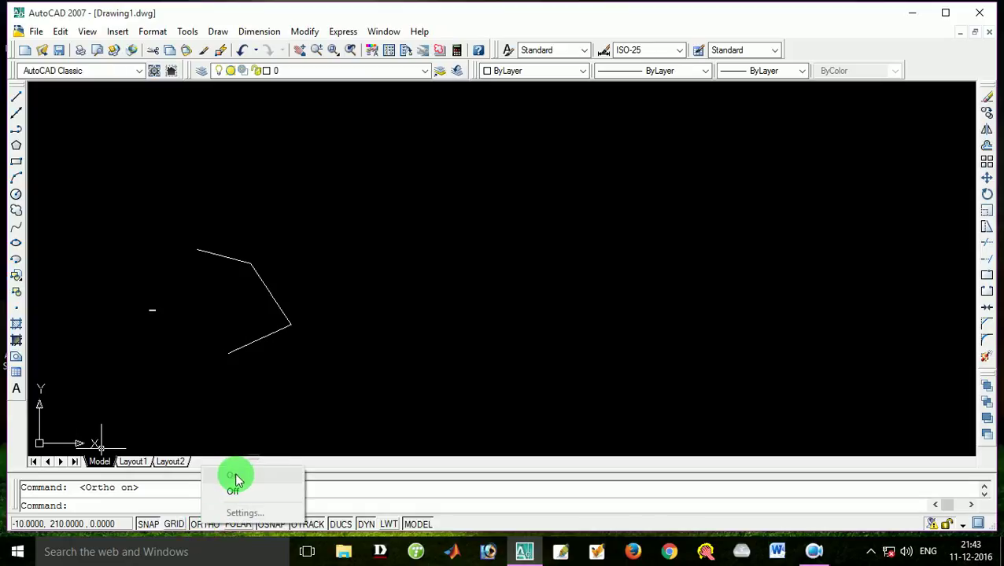
click(207, 527)
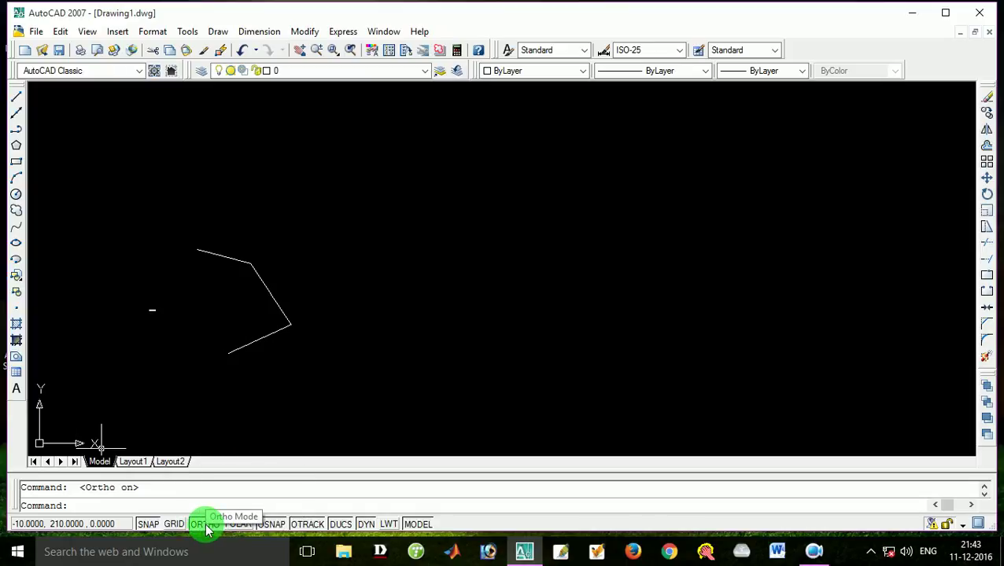
click(206, 527)
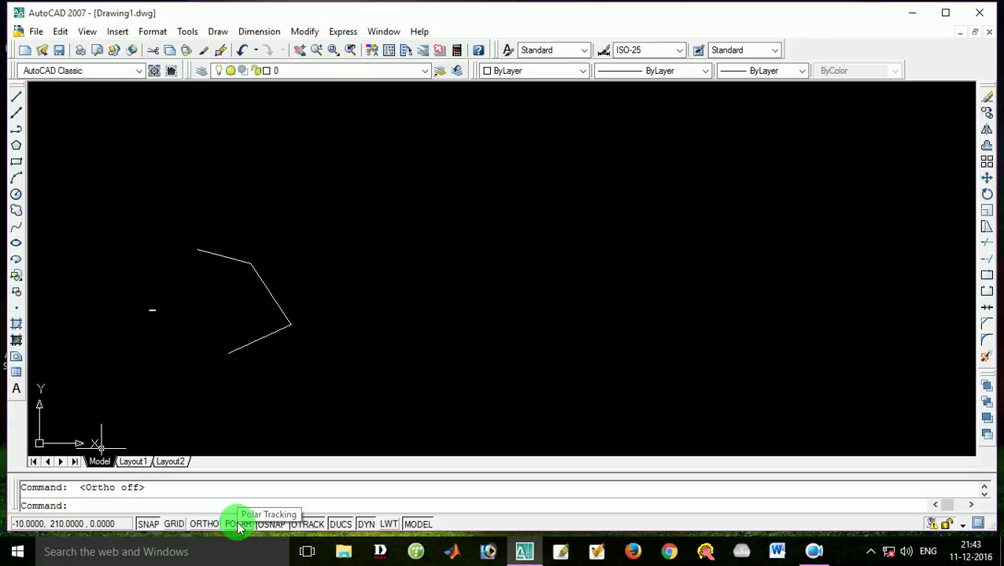
click(271, 526)
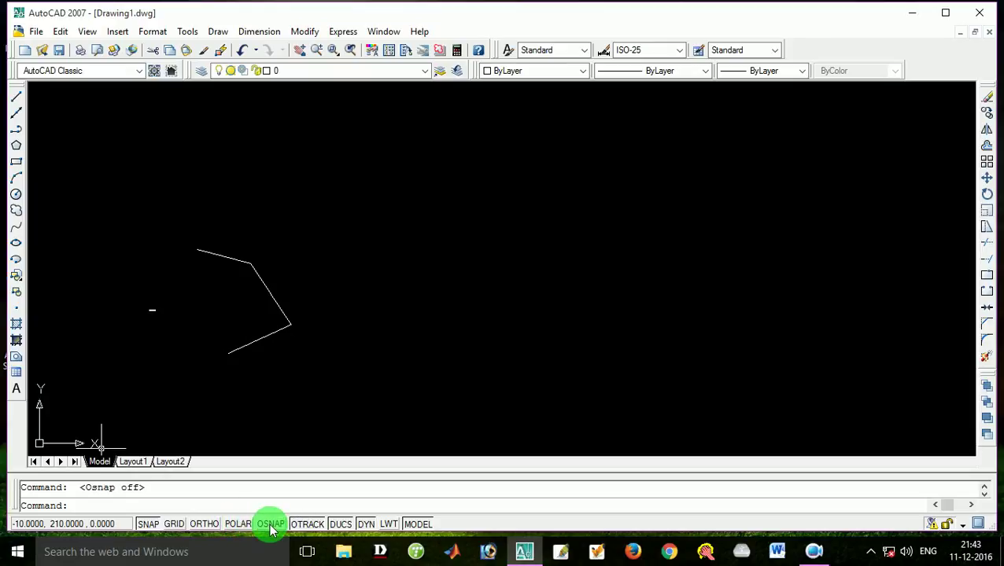
right_click(270, 527)
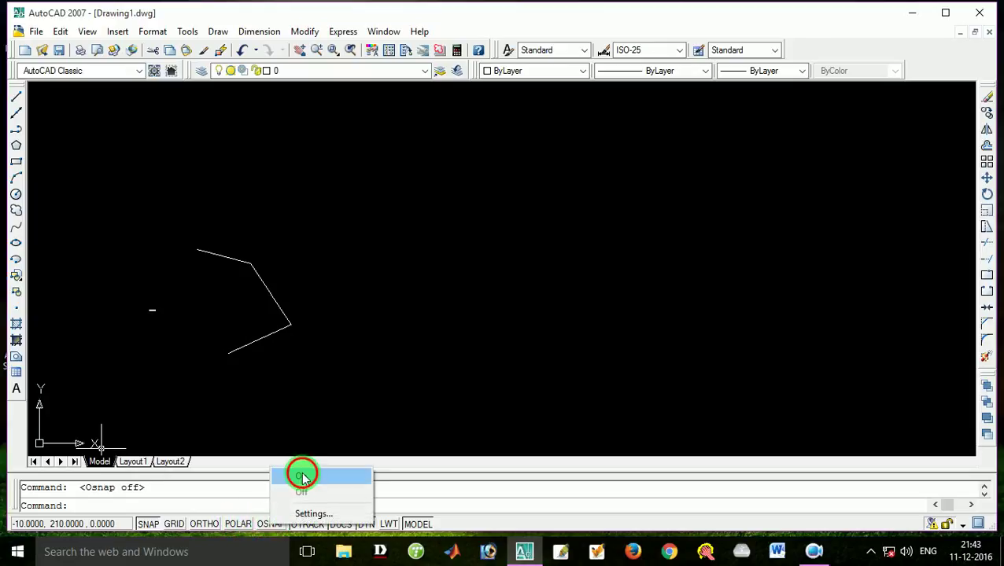
click(299, 474)
right_click(266, 523)
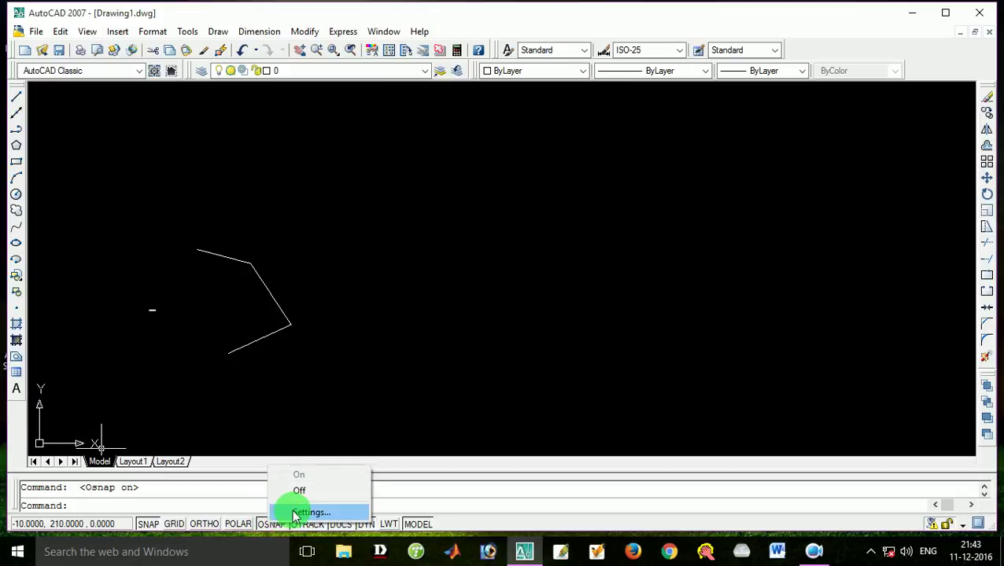
- Review the Endpoint, Center, Intersection and Extension snap modes in Drafting Settings, closing without changes
click(292, 512)
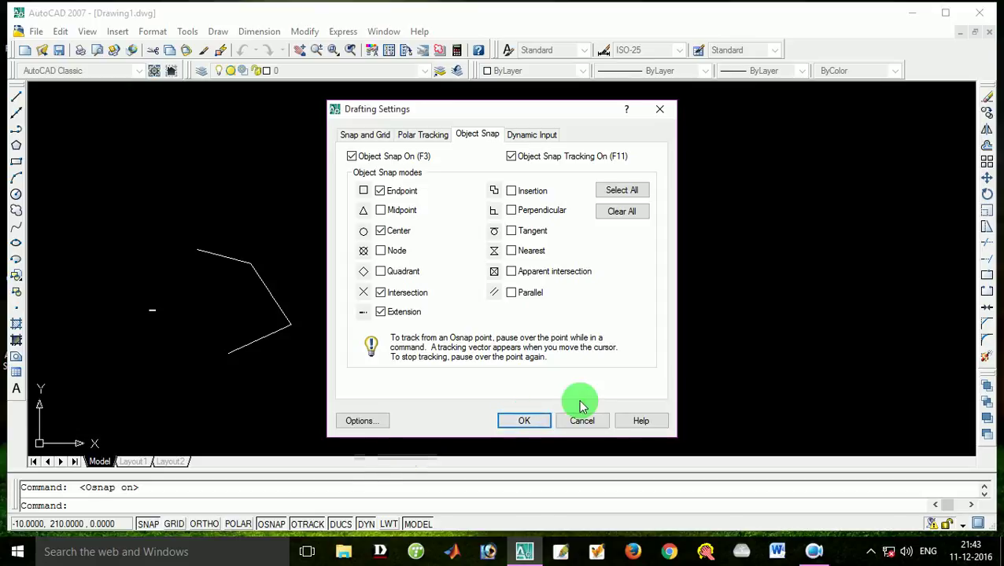
click(659, 110)
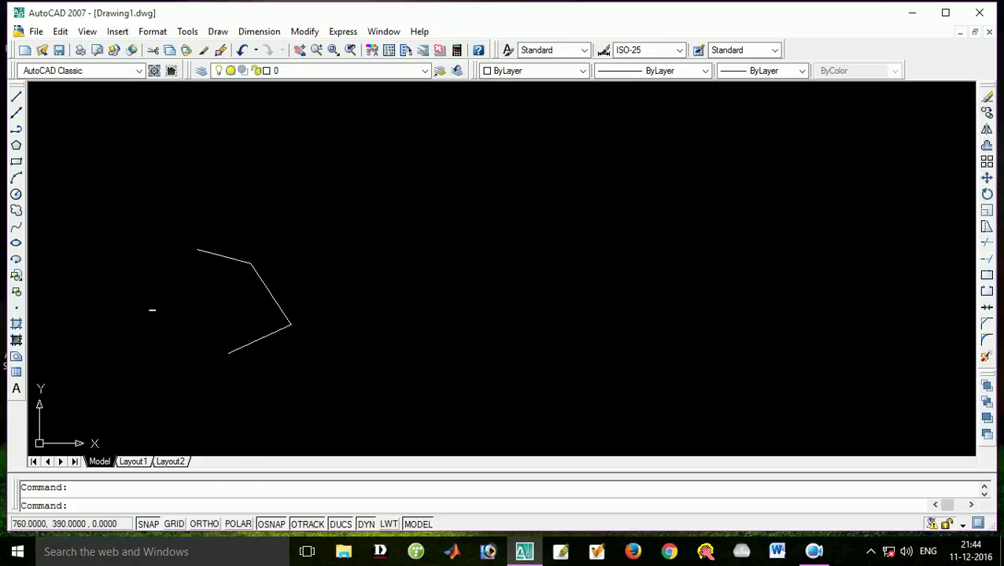
- Toggle Polar tracking and Ortho on the status bar, then call up the OSNAP menu
click(241, 526)
click(203, 525)
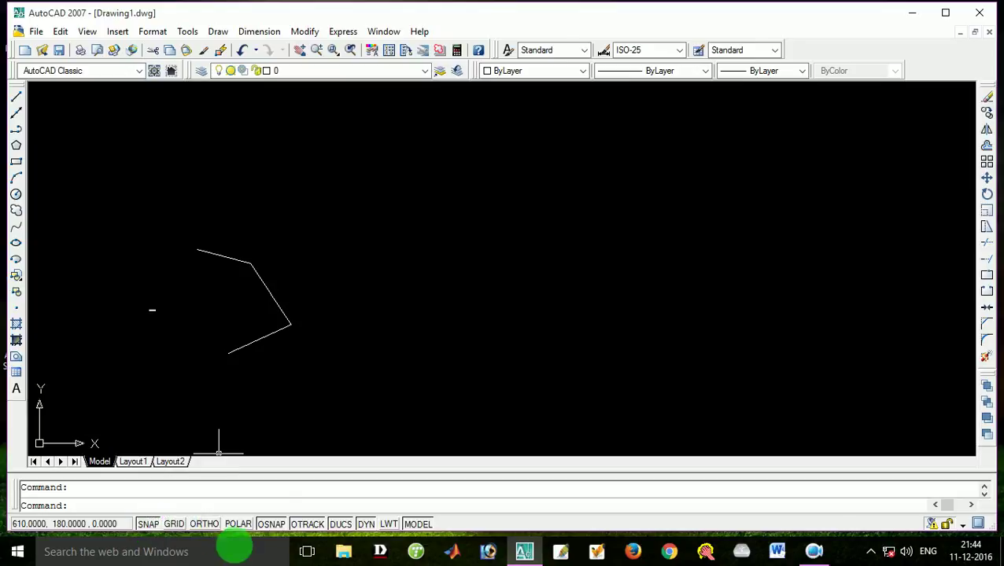
right_click(271, 525)
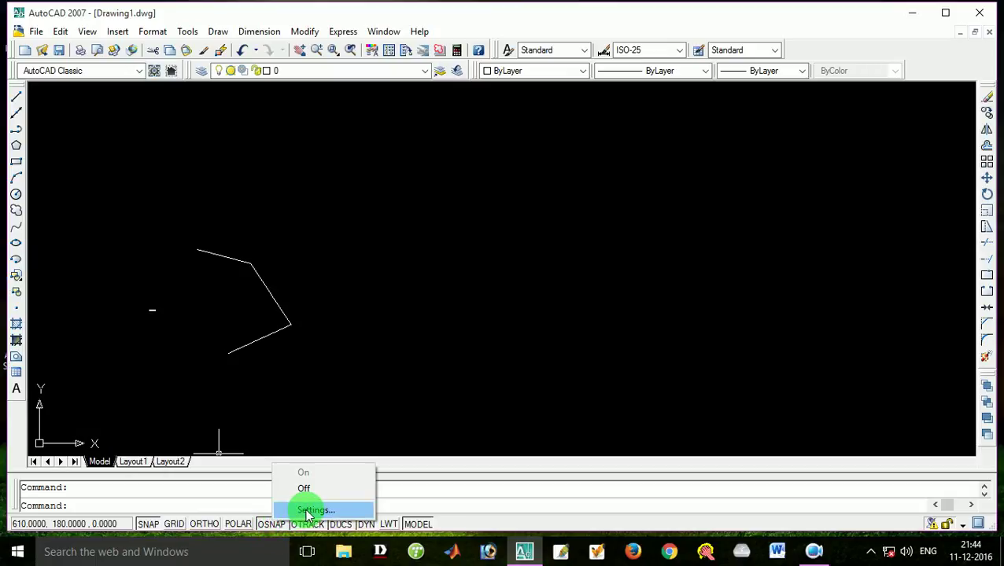
- Confirm the Endpoint, Center, Intersection and Extension object snaps in Drafting Settings and accept with OK
click(308, 511)
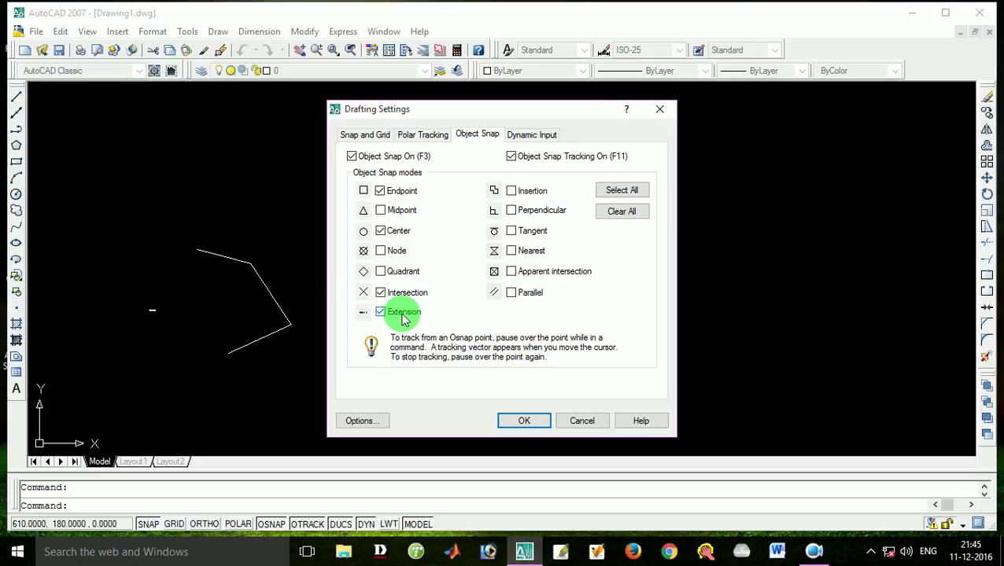
click(522, 422)
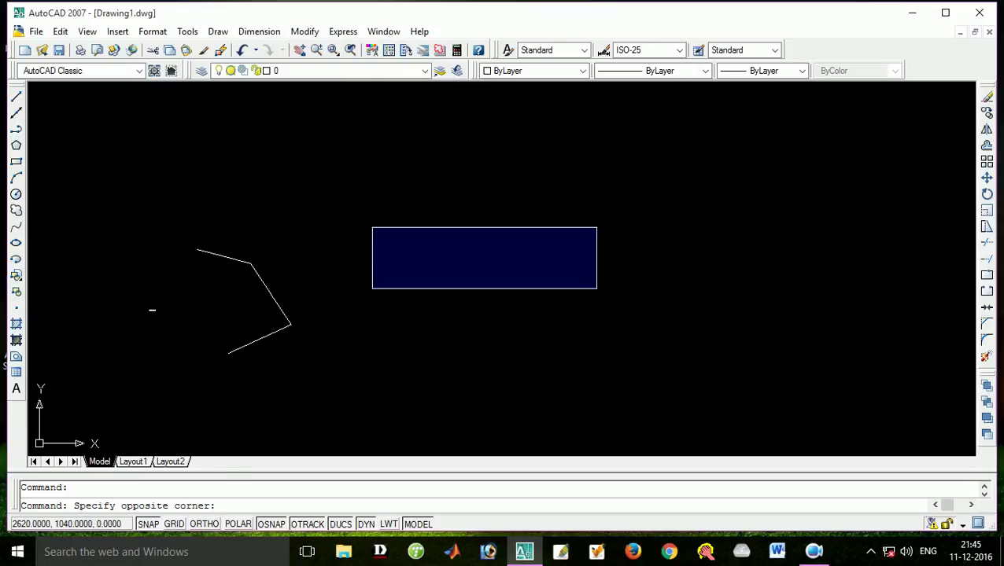
- Start a new line to the right of the zigzag, fixing its first point
click(605, 318)
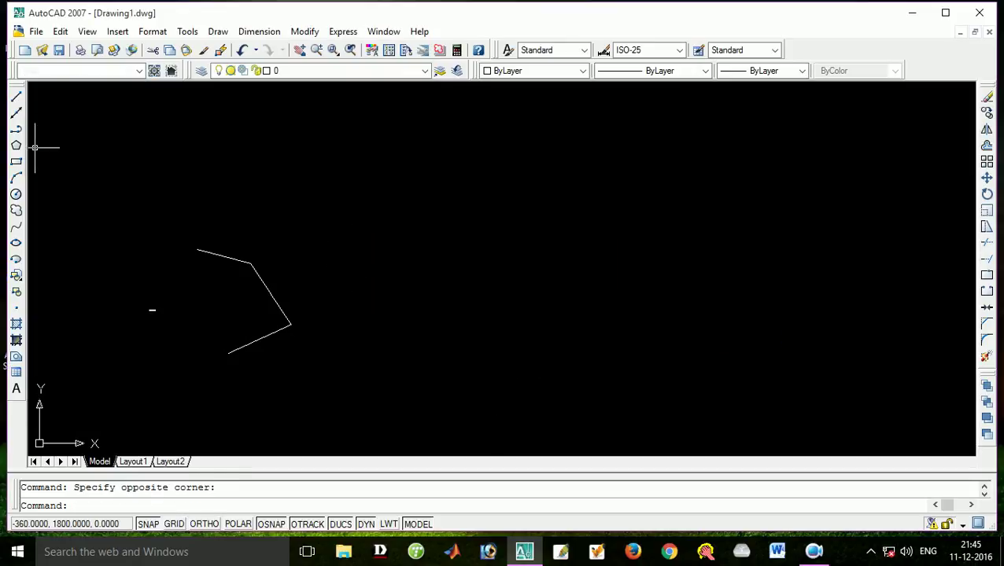
click(16, 96)
click(464, 253)
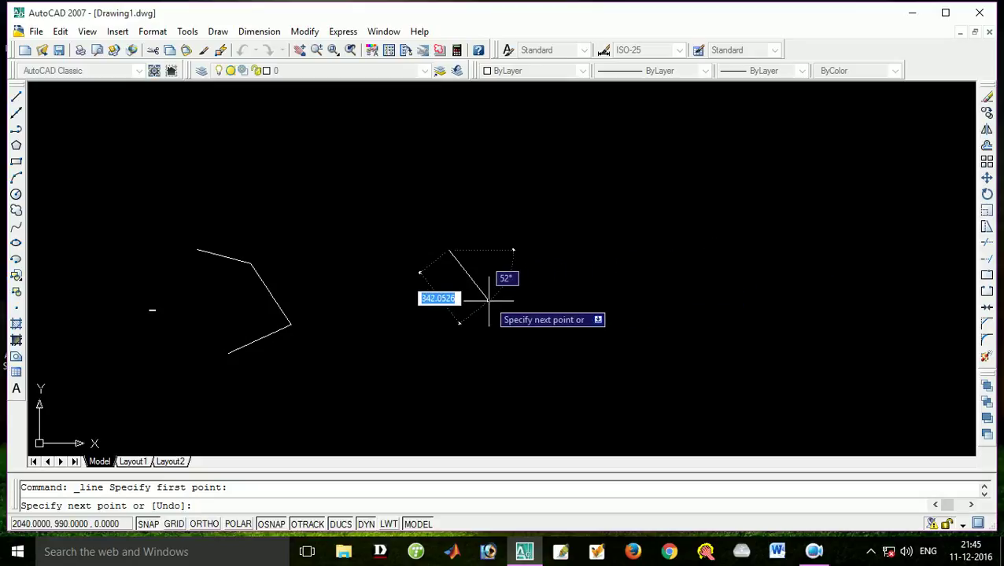
click(503, 253)
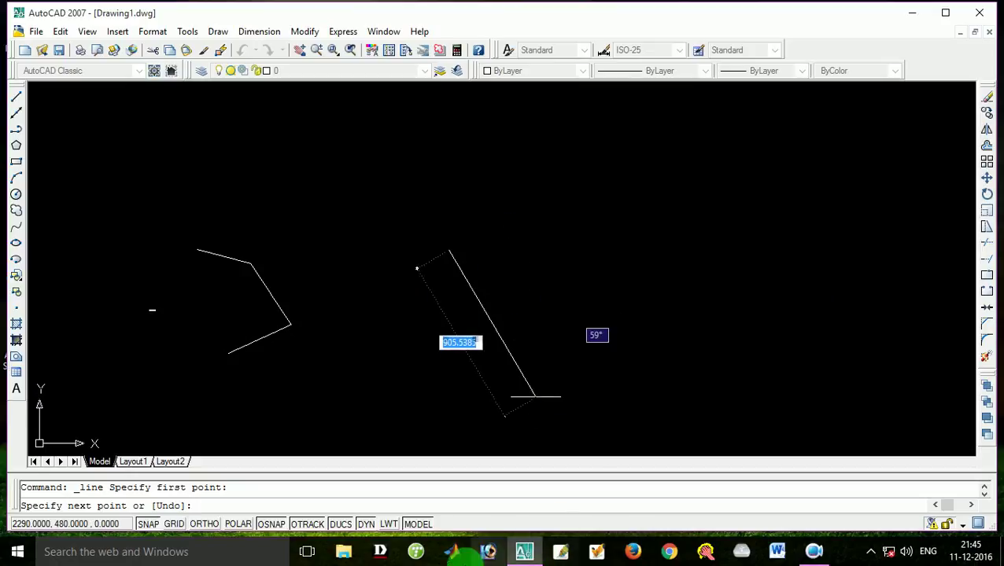
- Add Perpendicular to the object snap modes mid-LINE and resume the line command
right_click(276, 531)
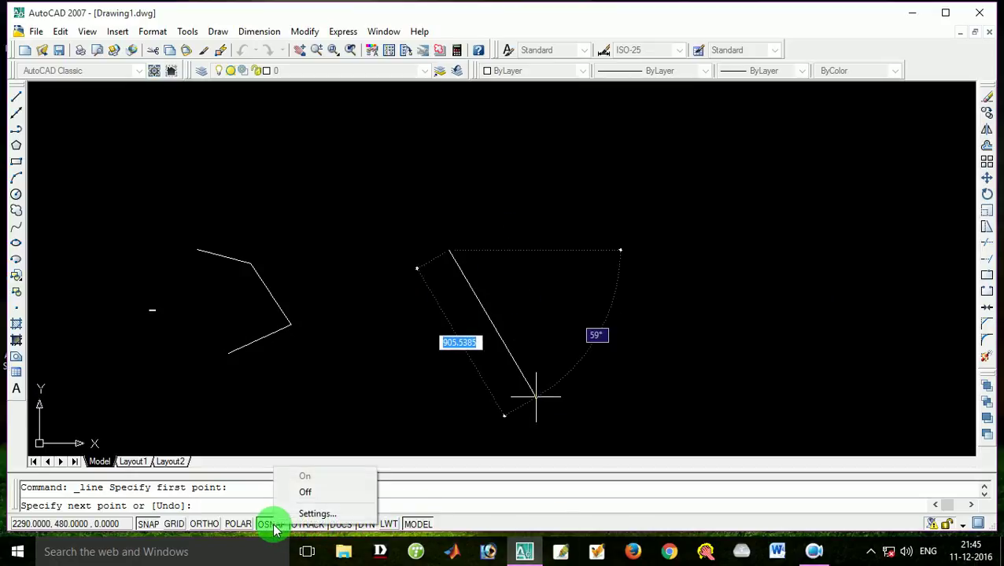
click(299, 513)
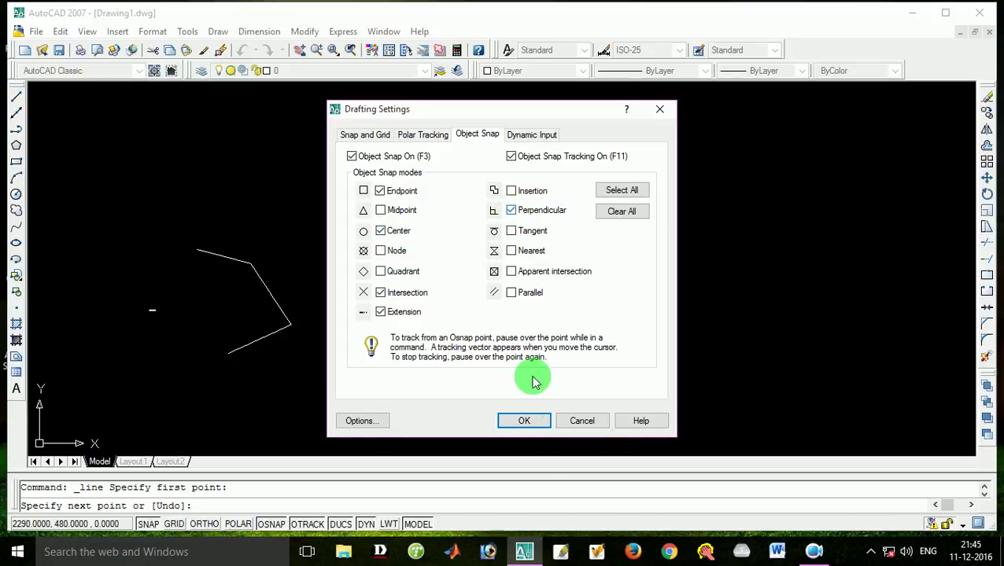
click(523, 421)
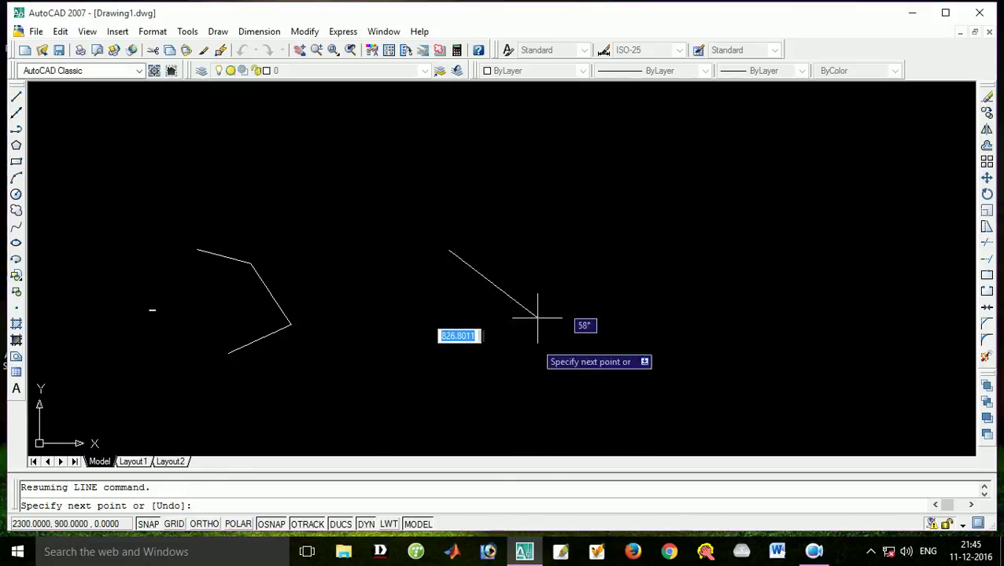
- Draw the triangle's top edge, diagonal to the lower-left corner and perpendicular vertical side, then toggle OSNAP
click(567, 251)
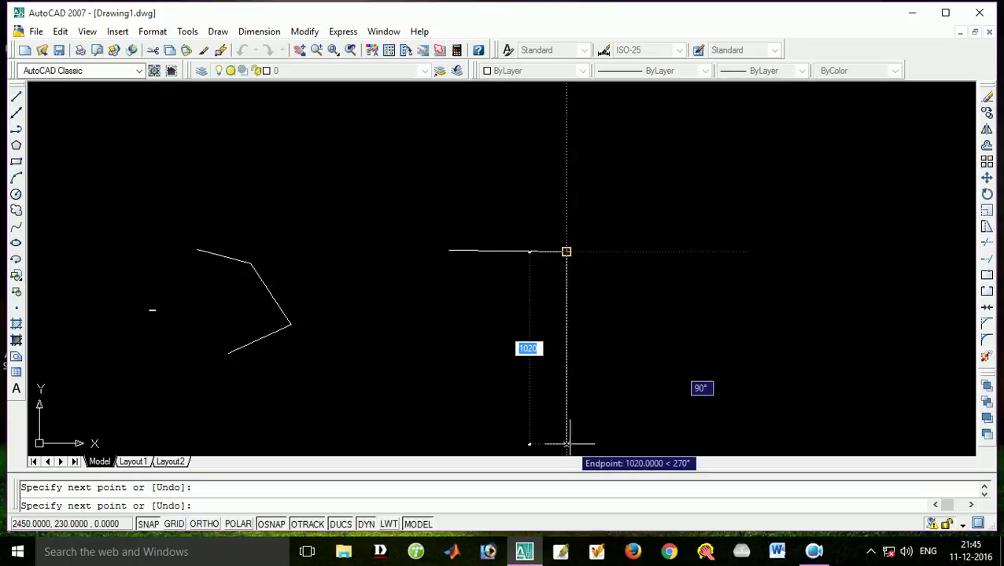
click(451, 398)
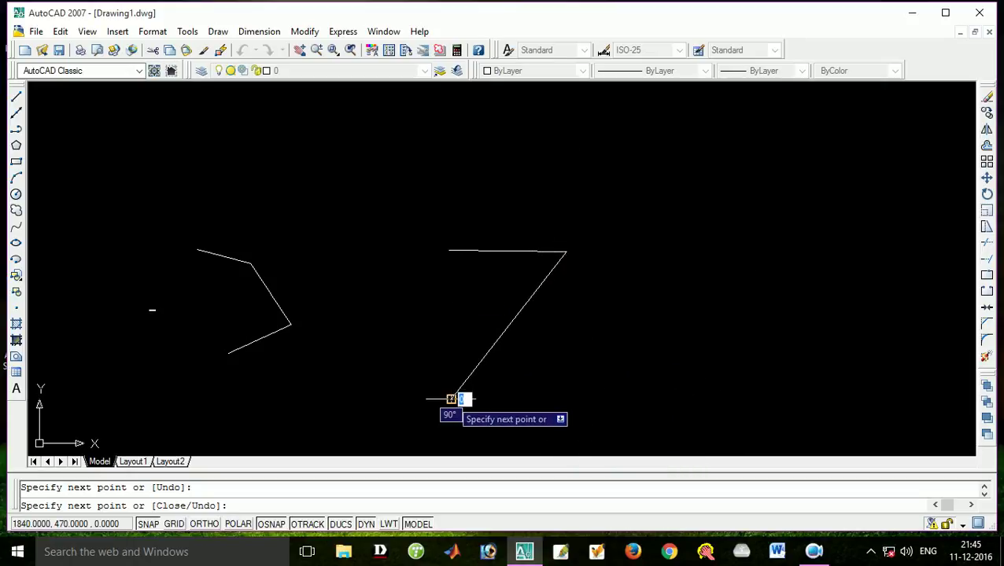
click(453, 250)
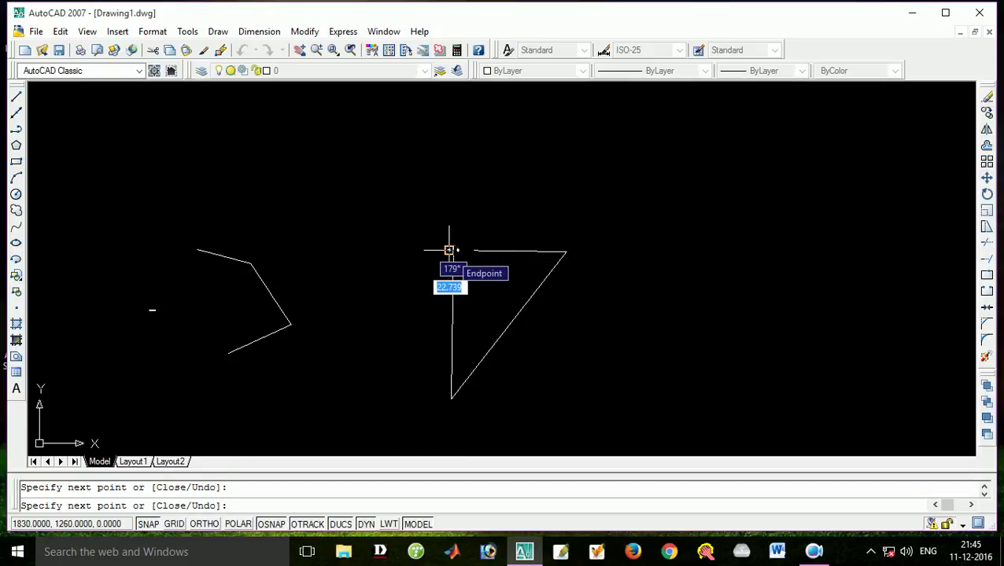
key(Escape)
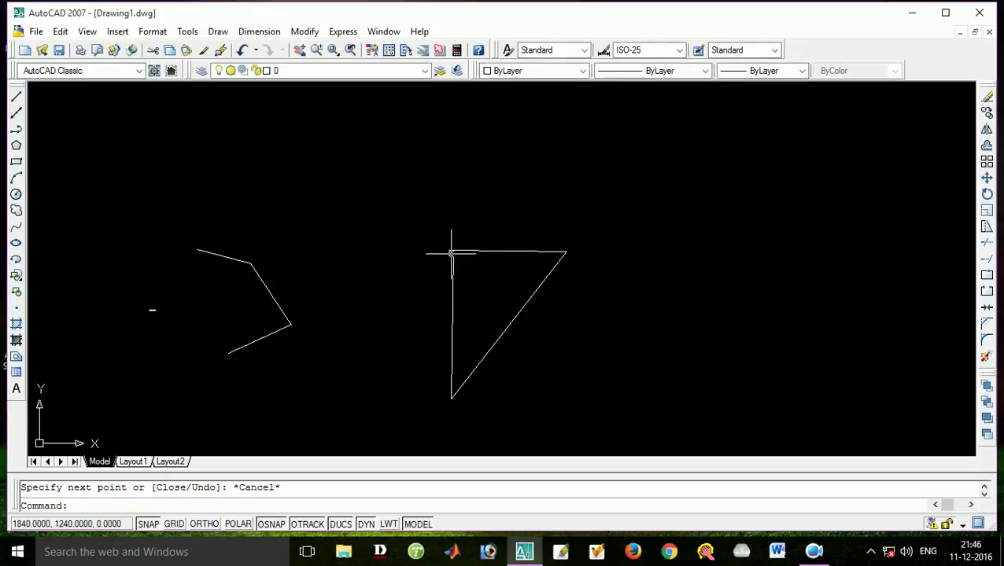
click(265, 525)
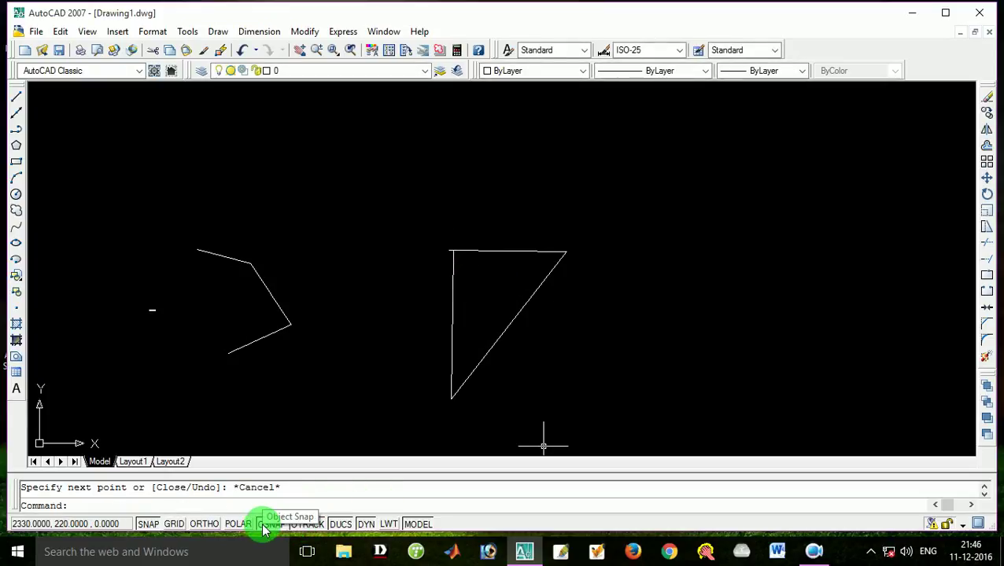
- Apply the object snap settings from the Drafting Settings dialog
right_click(307, 524)
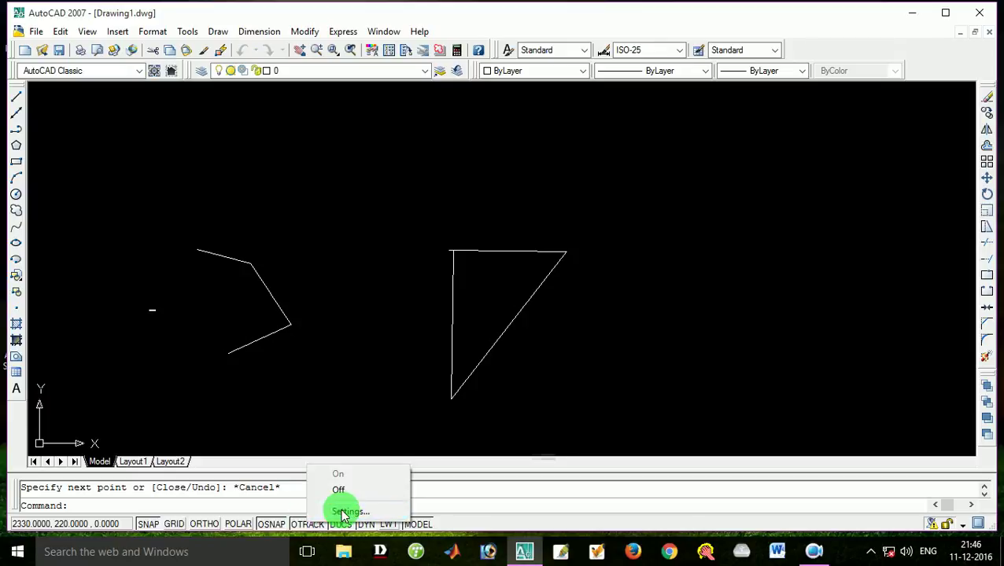
click(344, 513)
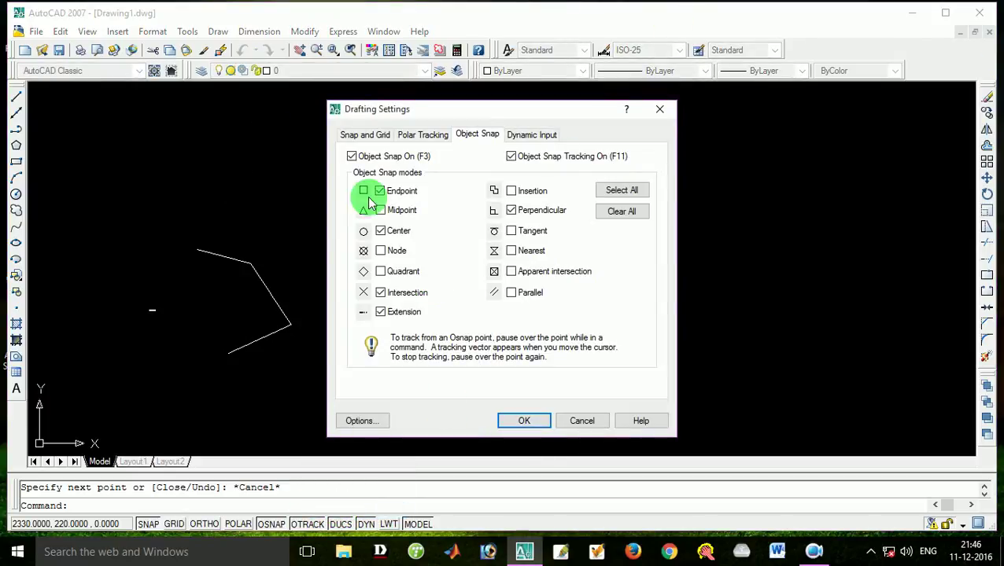
click(521, 422)
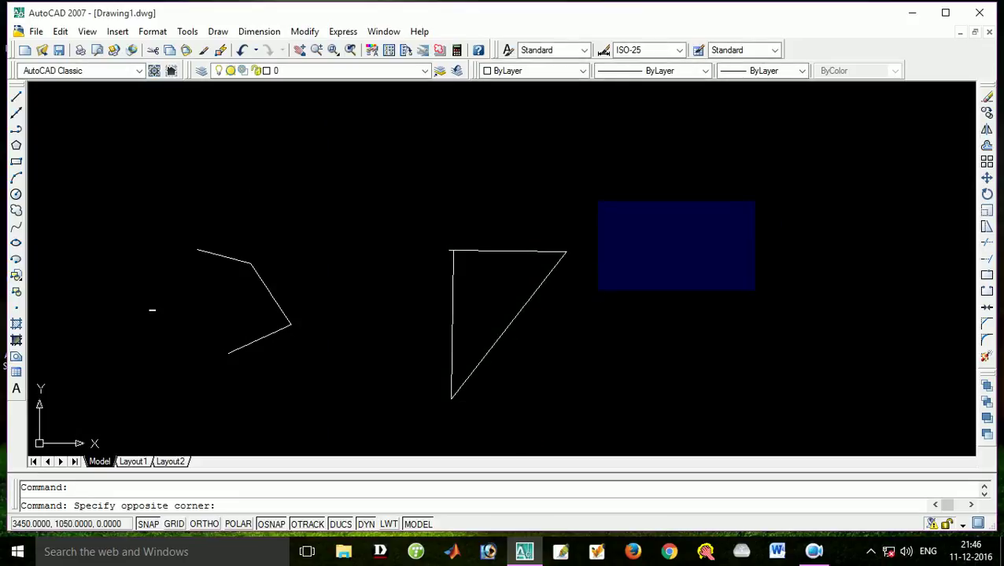
click(765, 313)
- Draw a horizontal segment and a down-left diagonal segment at the upper right
click(13, 100)
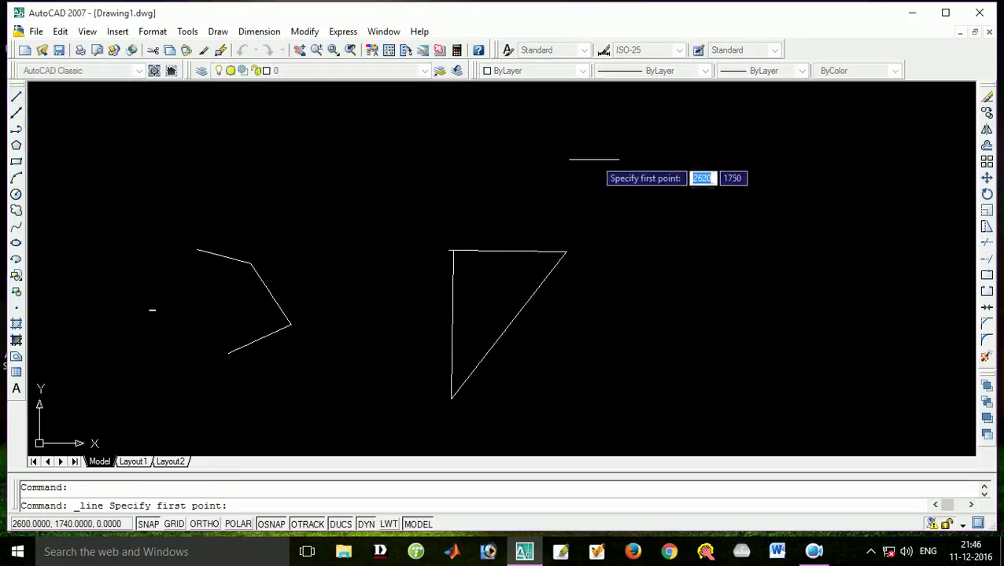
click(594, 160)
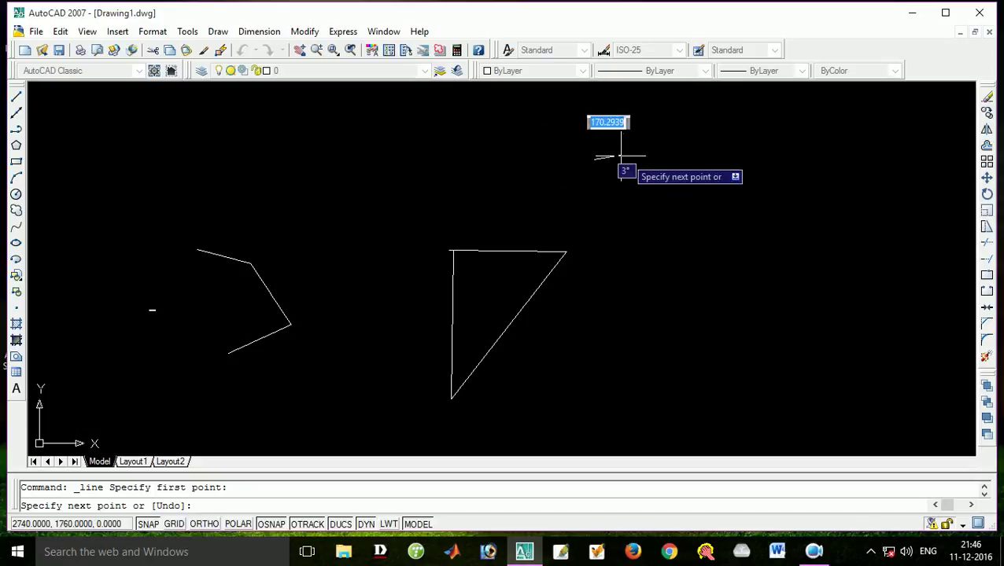
click(751, 157)
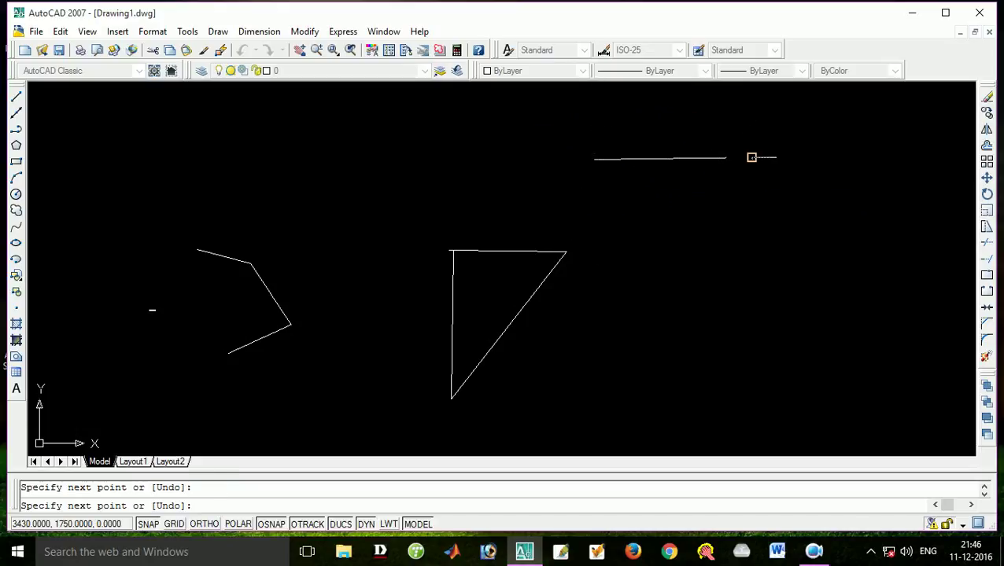
click(751, 157)
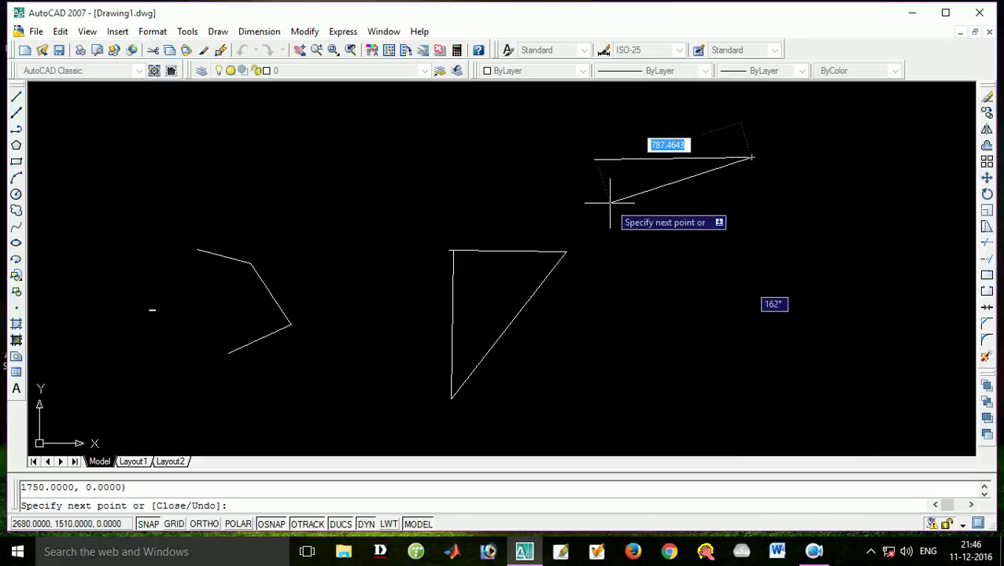
click(668, 294)
key(Escape)
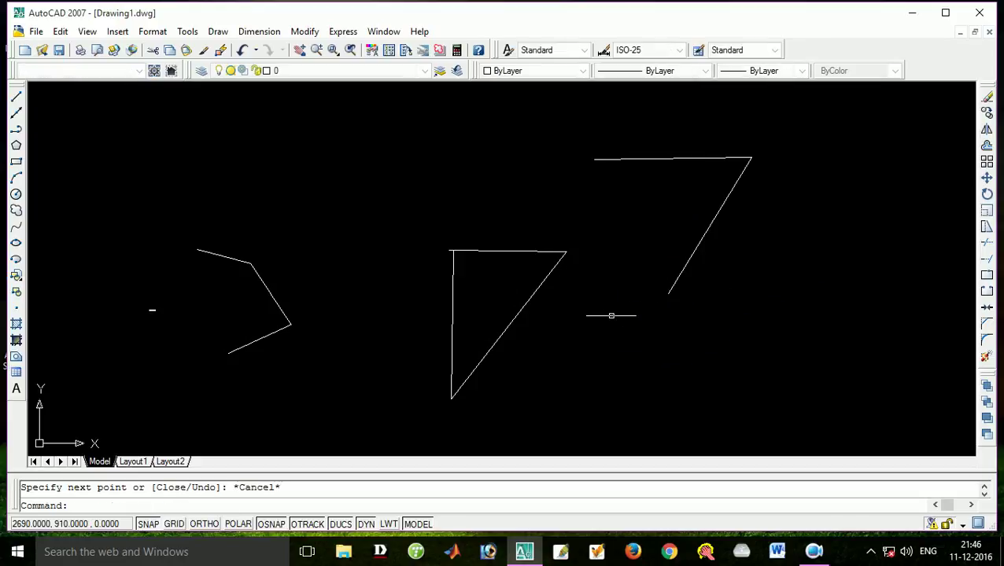
- With OSNAP off, draw a horizontal line at the lower right, then switch OSNAP back on
click(271, 525)
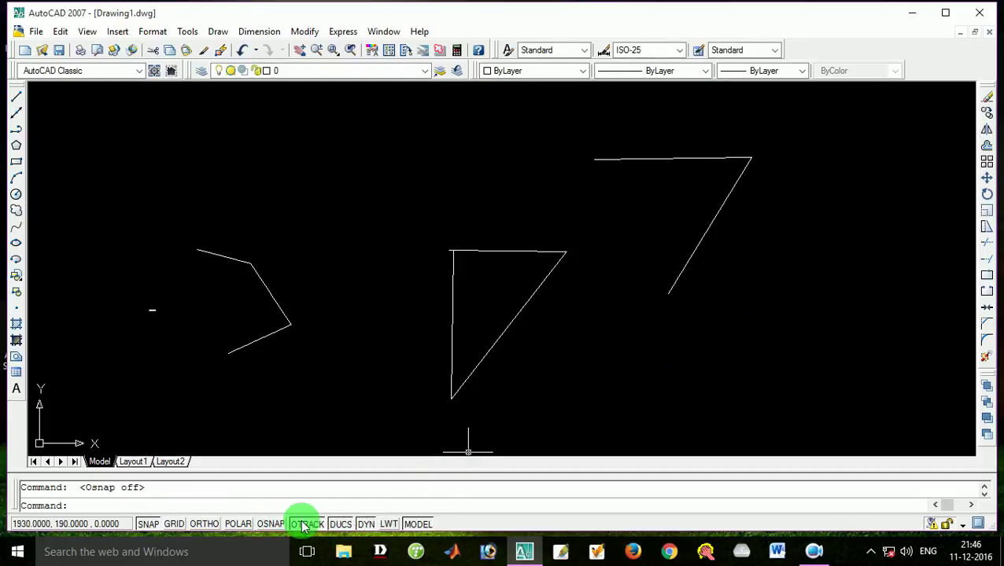
click(16, 96)
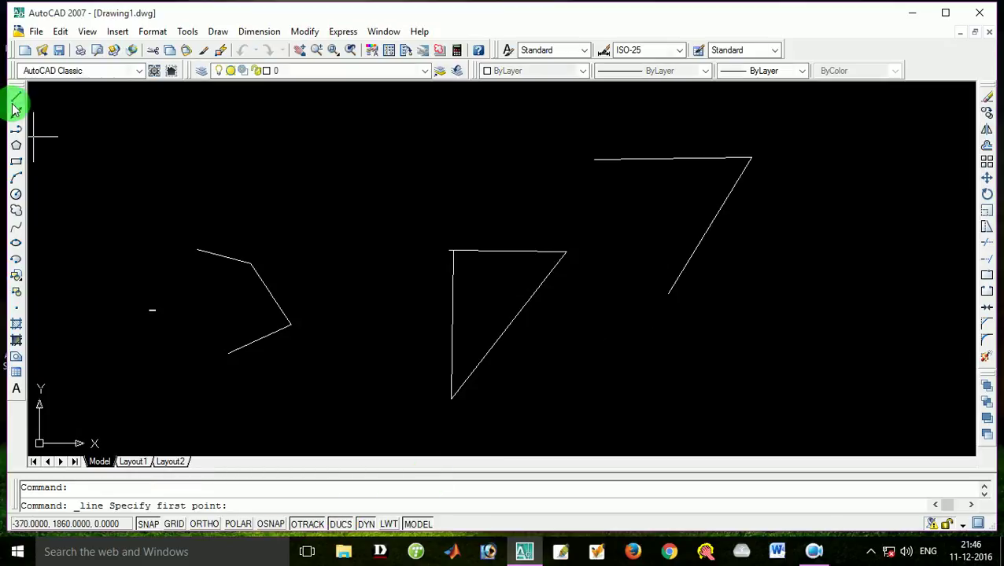
click(708, 358)
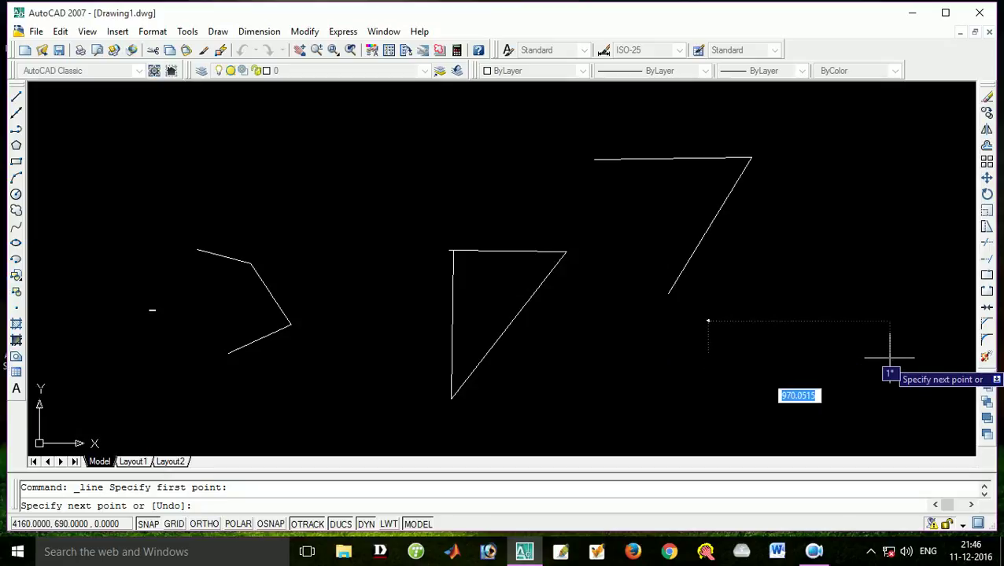
click(890, 358)
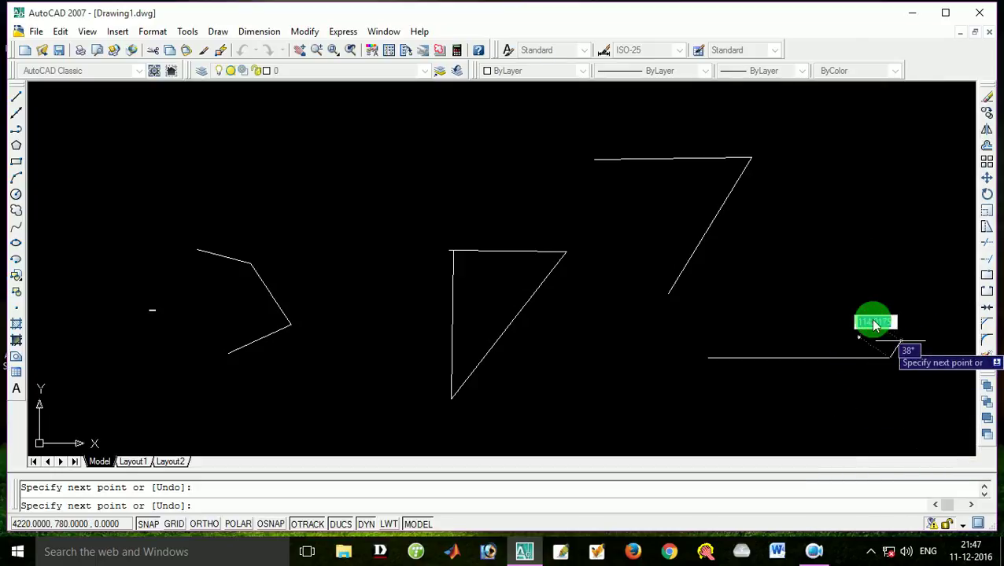
key(Escape)
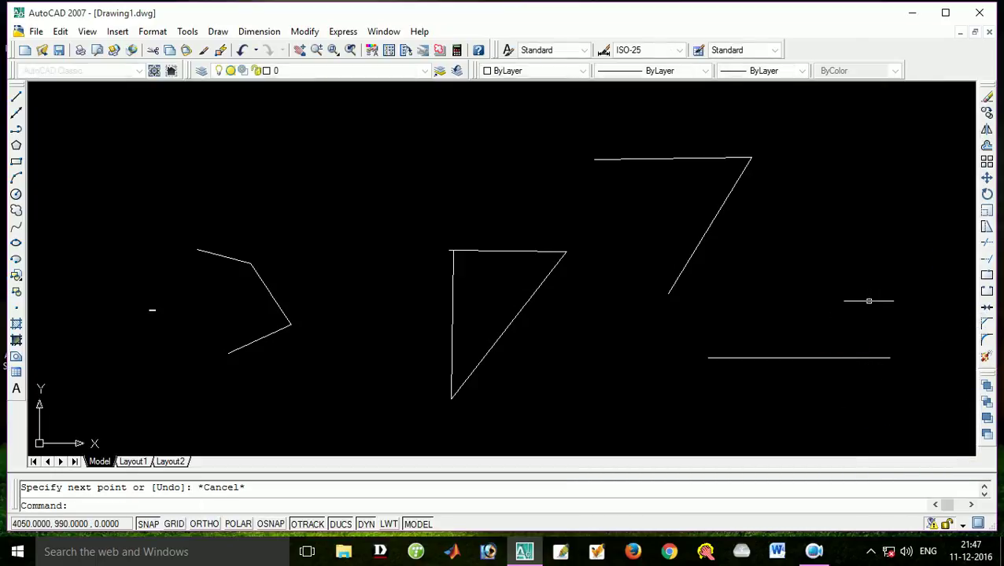
click(271, 525)
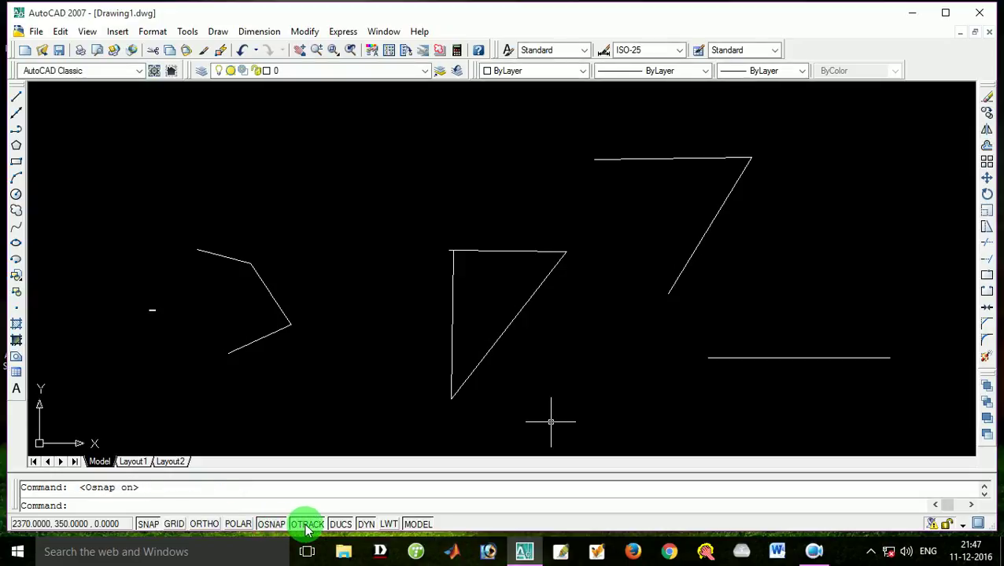
- Turn off object snap tracking and draw a near-vertical line at the far right
click(306, 525)
click(885, 223)
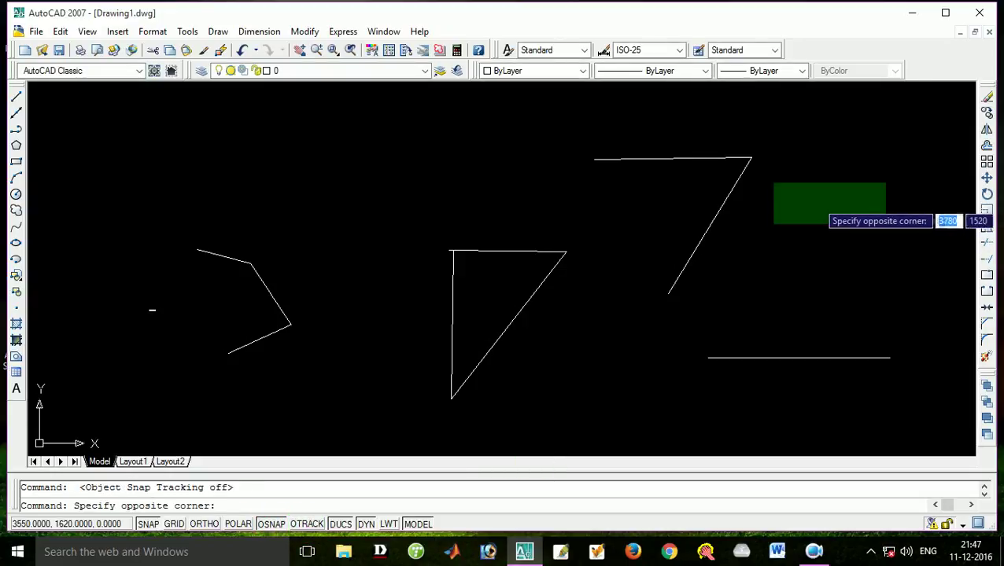
click(15, 96)
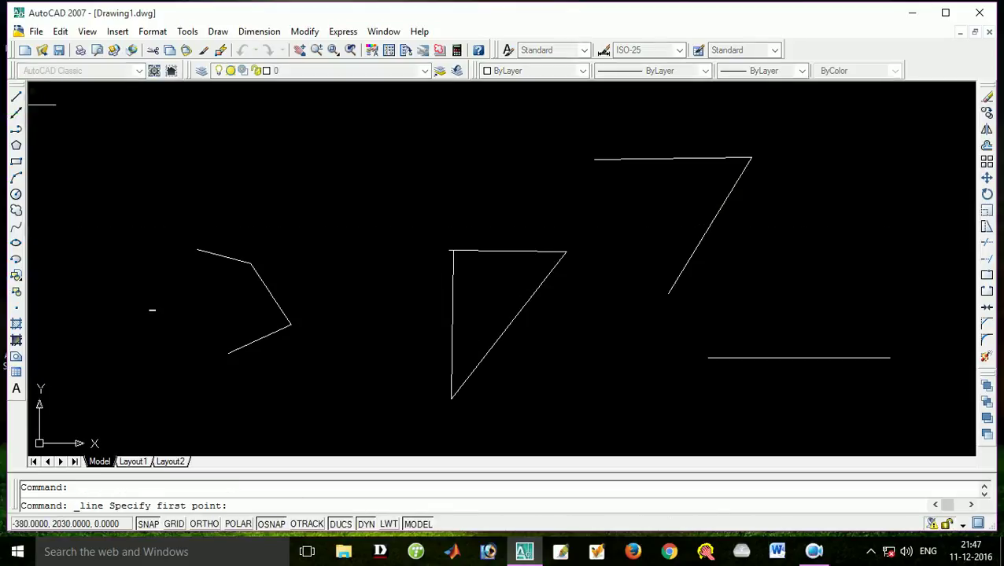
click(869, 145)
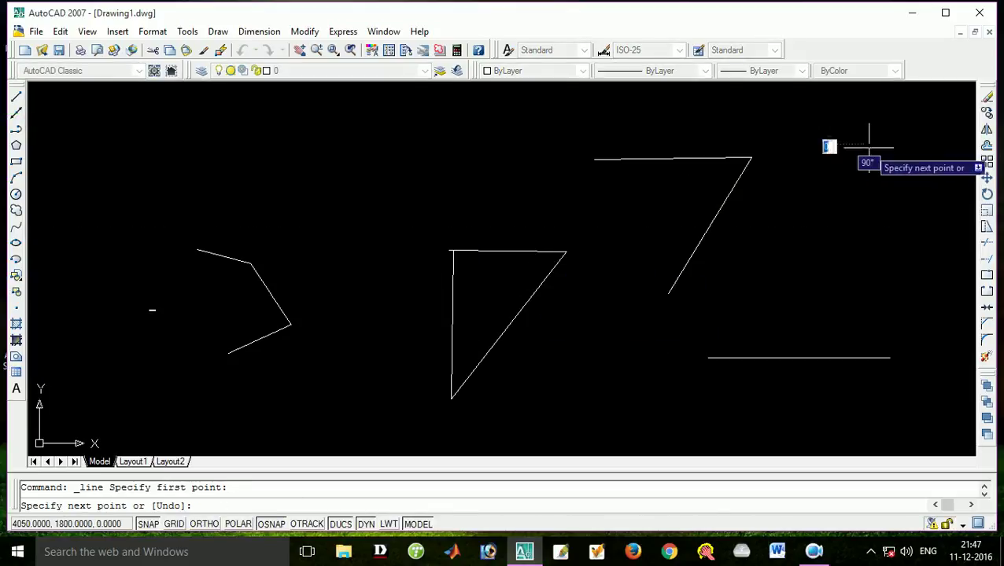
click(888, 336)
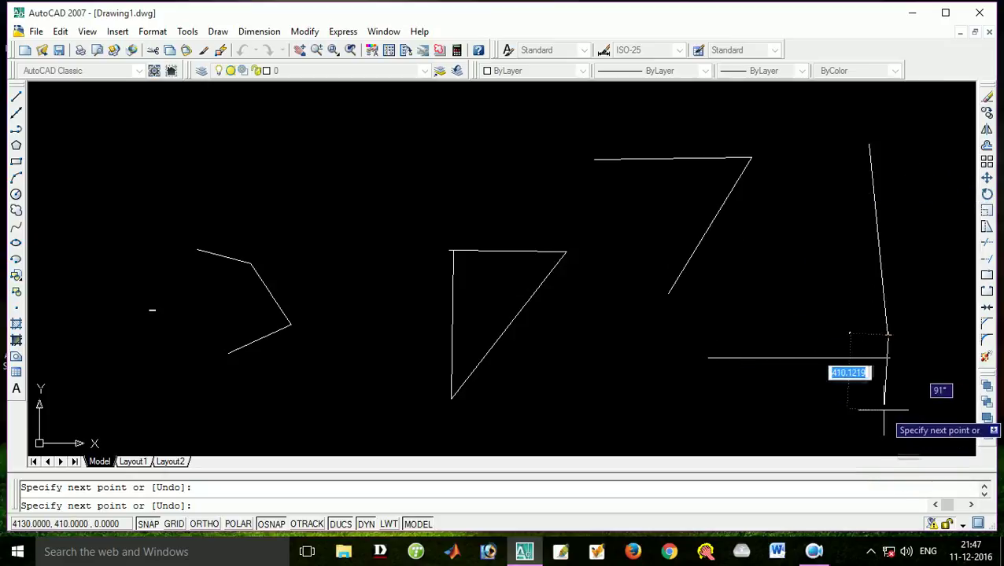
key(Escape)
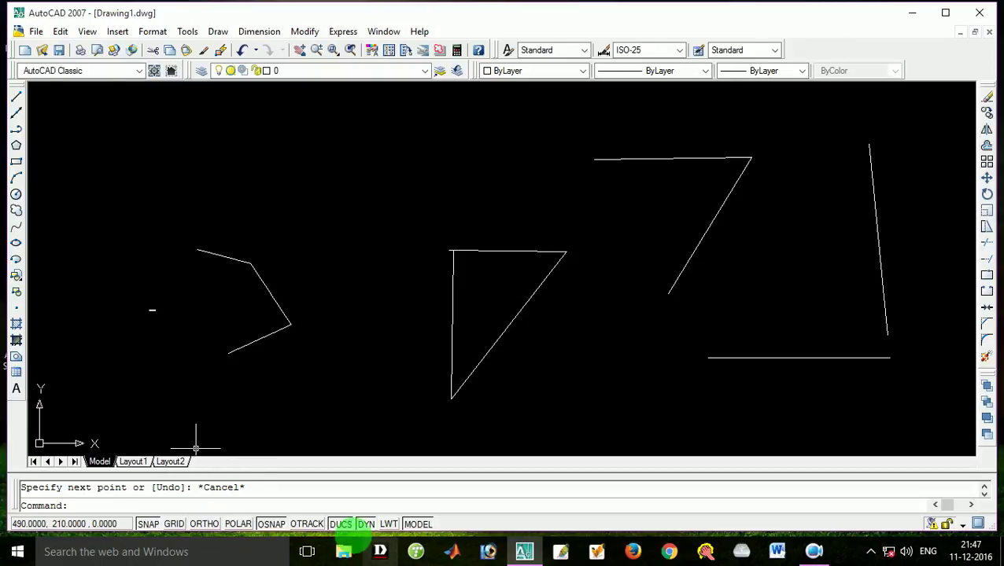
- Turn on the grid and draw a slanted line from the upper left with a short upward end
click(181, 527)
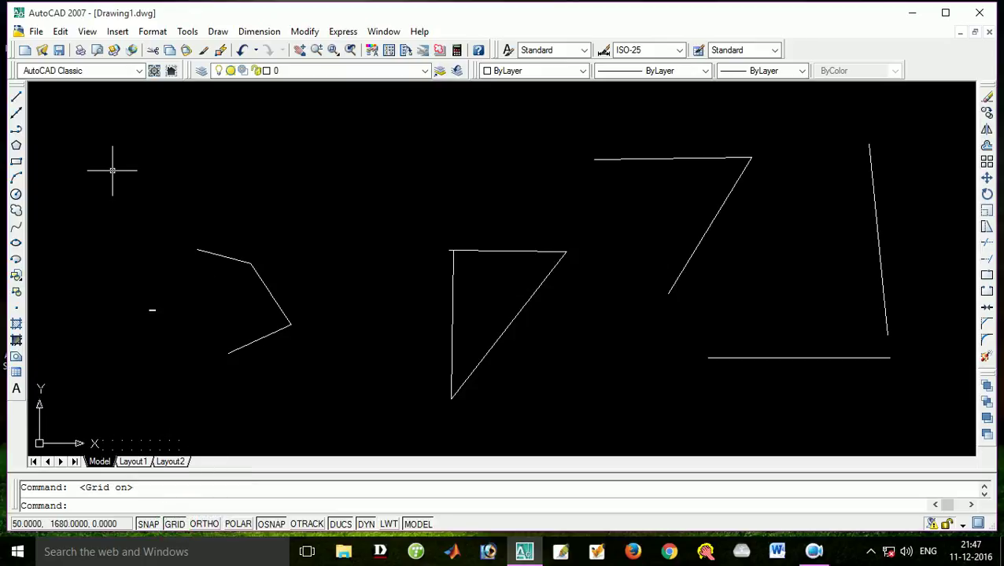
click(14, 101)
click(82, 118)
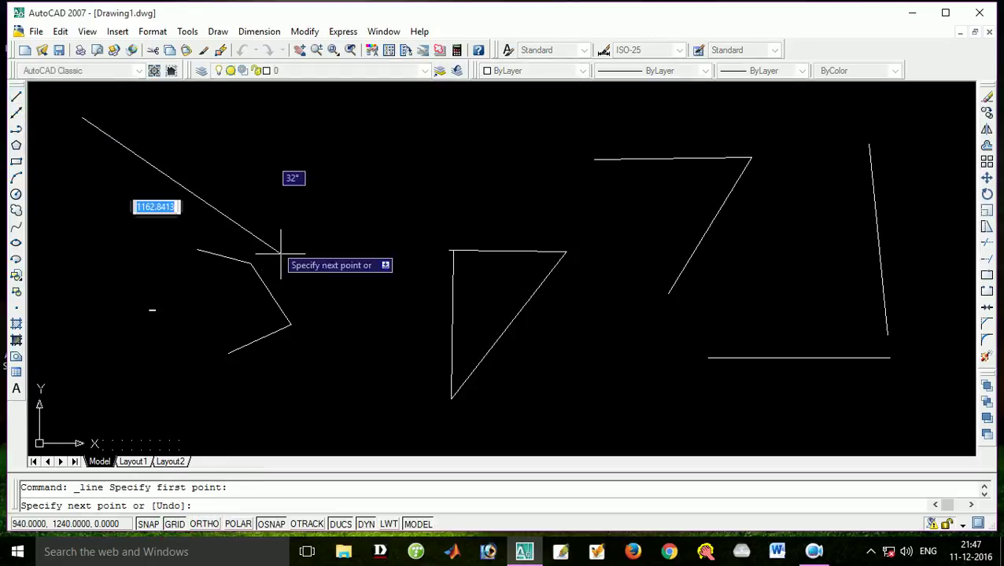
click(285, 263)
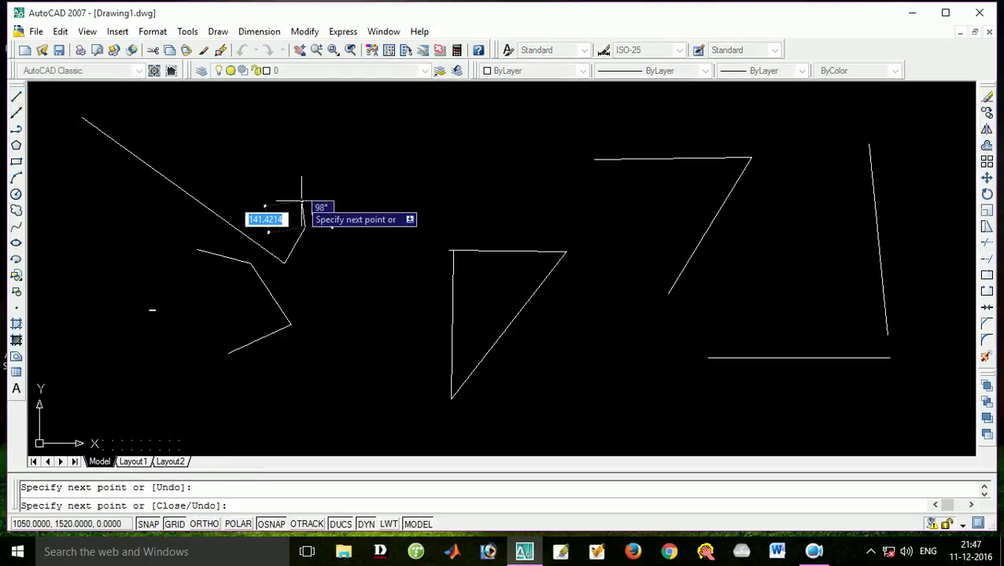
click(305, 227)
key(Escape)
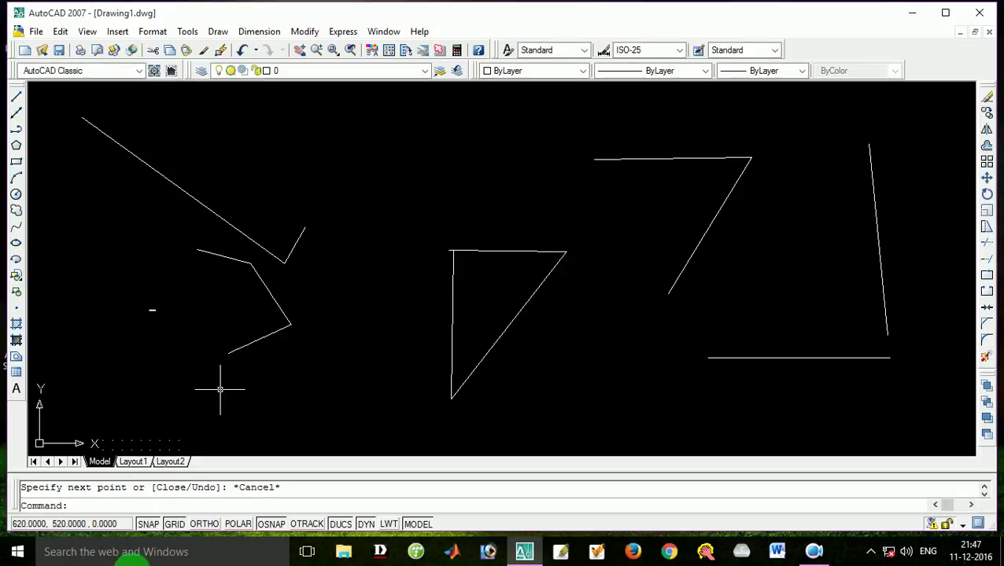
- Turn off SNAP, OSNAP and DUCS, leaving ORTHO off
click(148, 525)
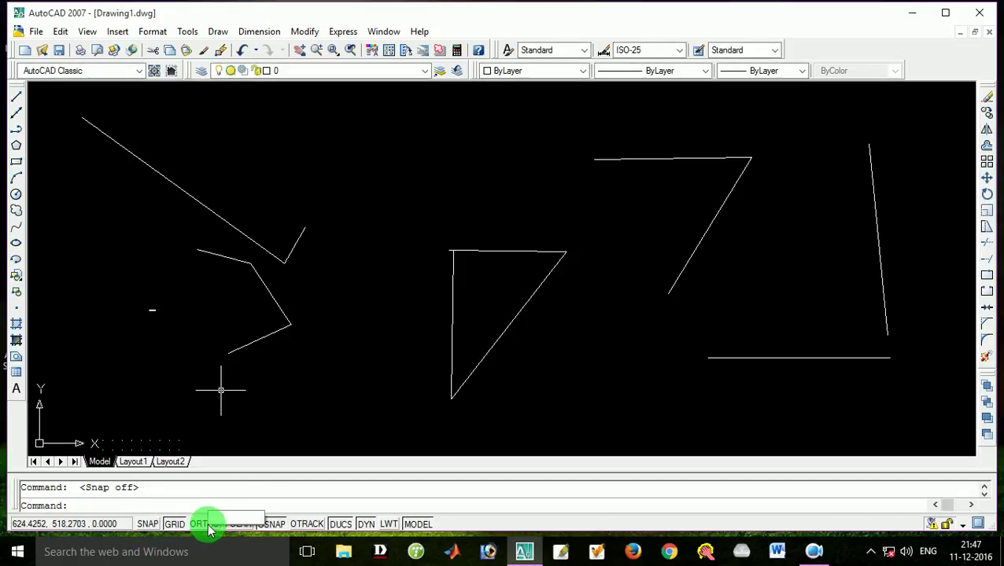
click(204, 524)
click(211, 525)
click(270, 524)
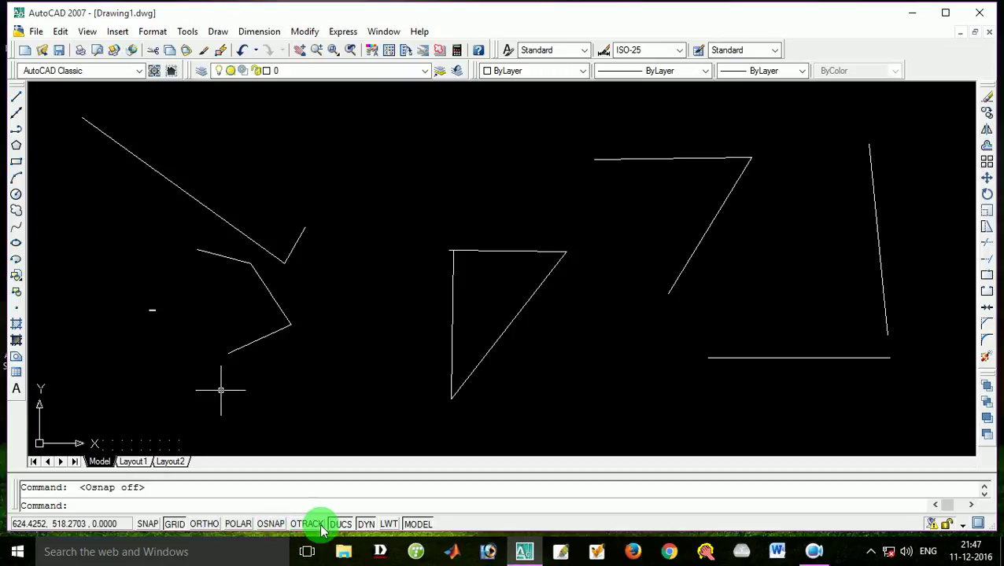
click(342, 524)
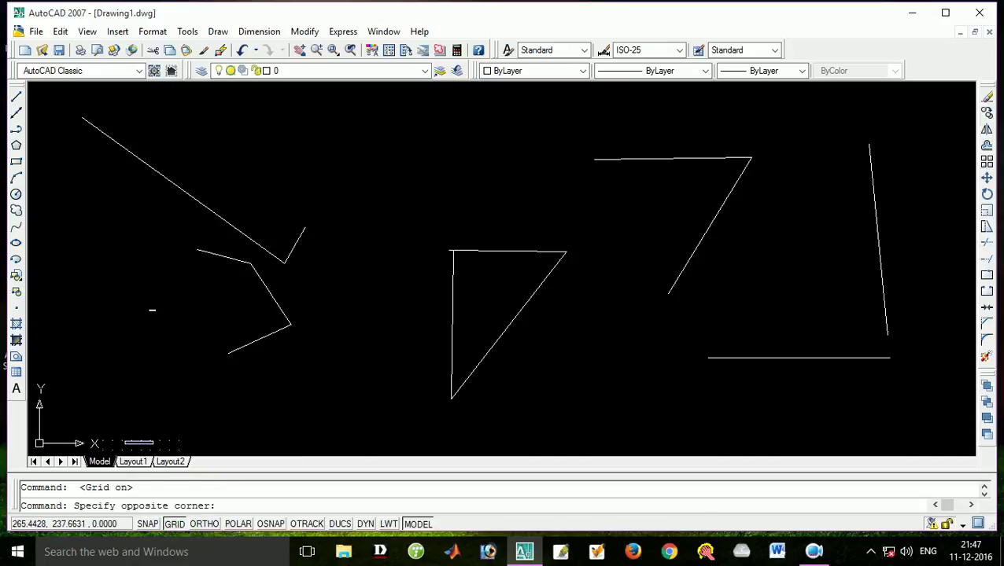
click(176, 444)
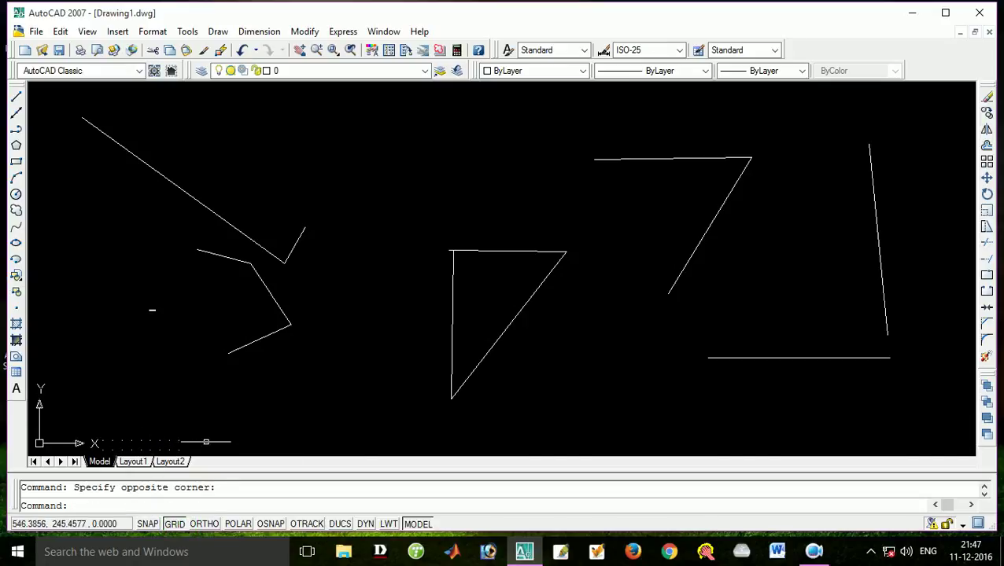
- Draw a small peaked line near the drawing origin
click(20, 99)
click(107, 439)
click(120, 417)
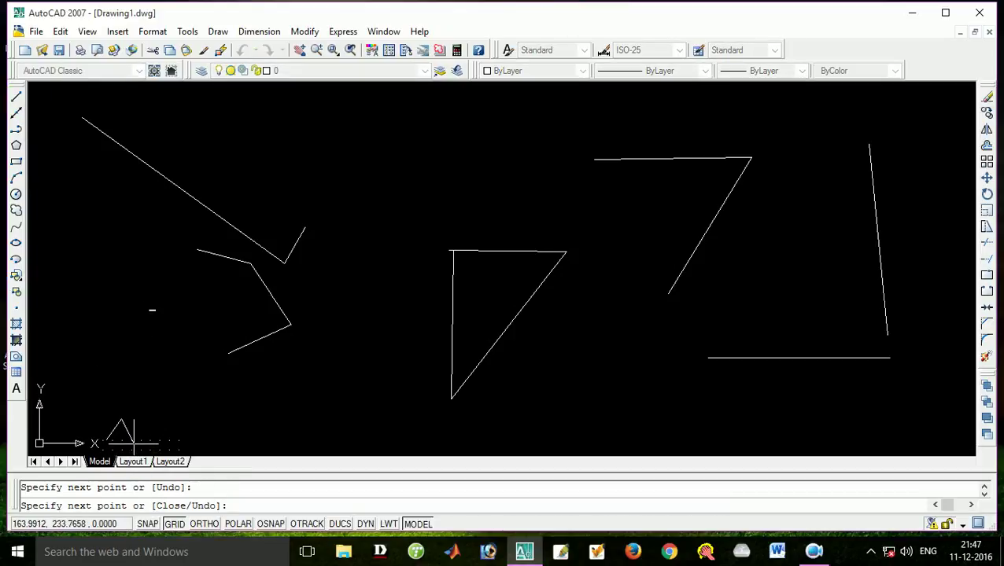
key(Escape)
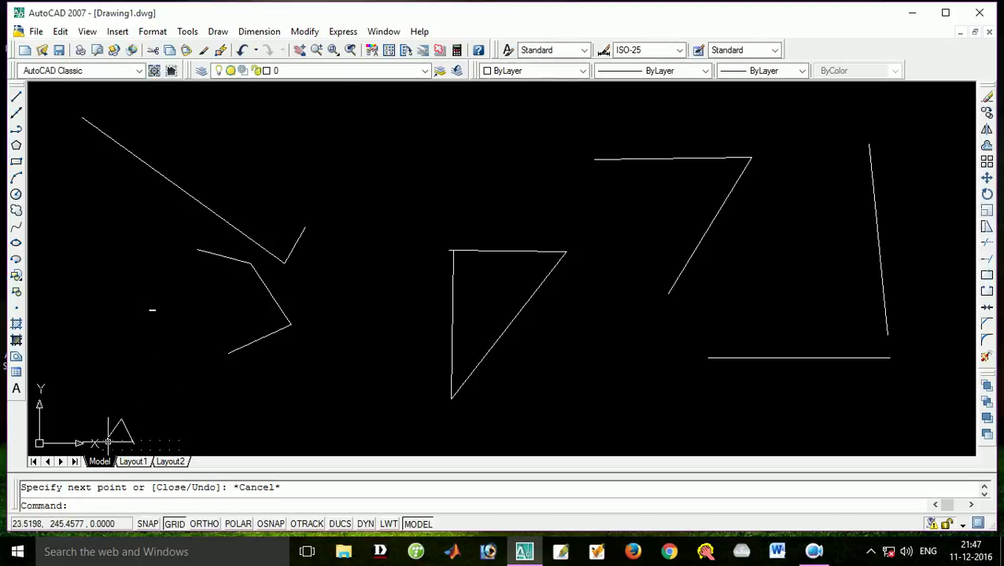
click(186, 528)
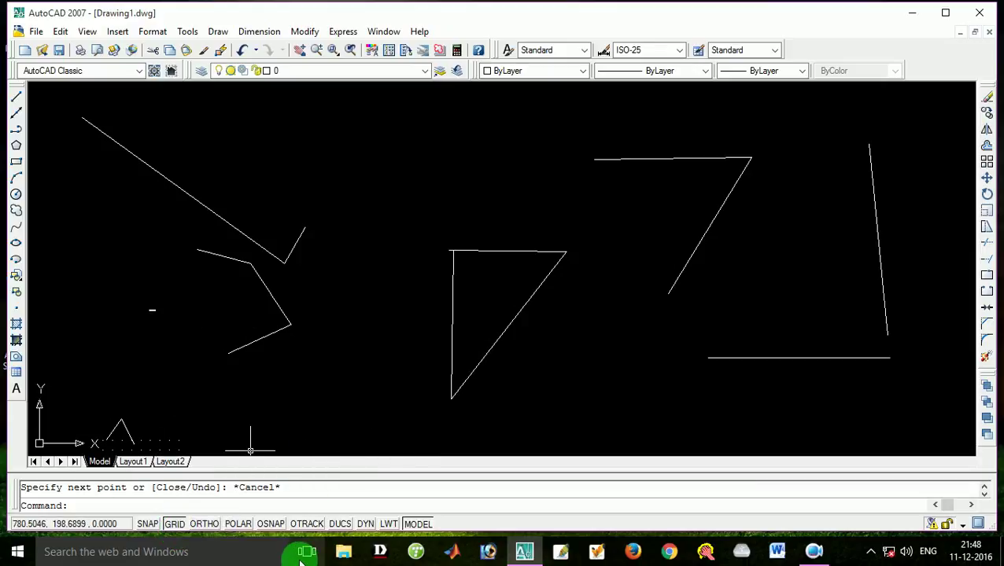
- With polar tracking on, draw a horizontal line and short downward leg above the zigzag, then turn polar off
click(207, 527)
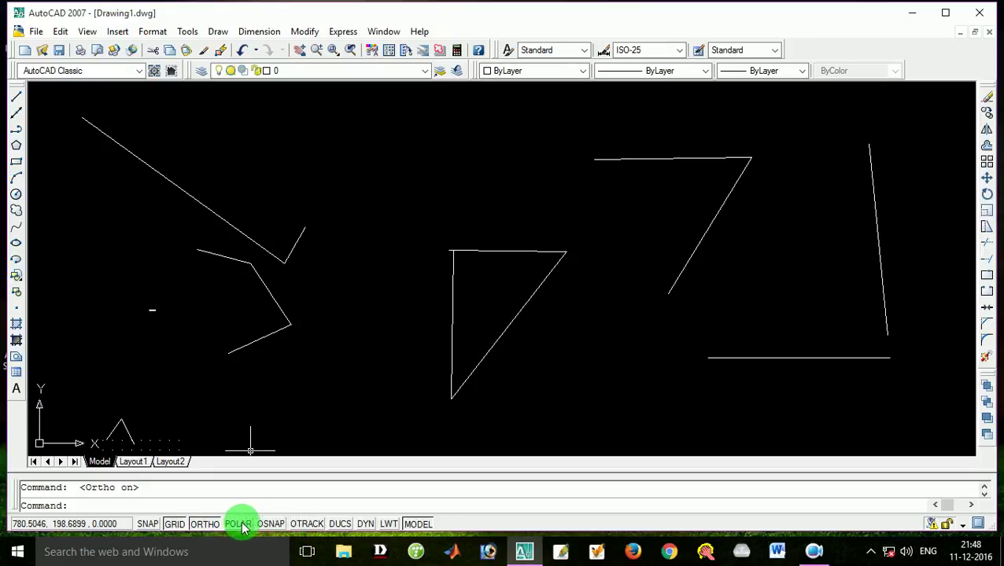
click(239, 524)
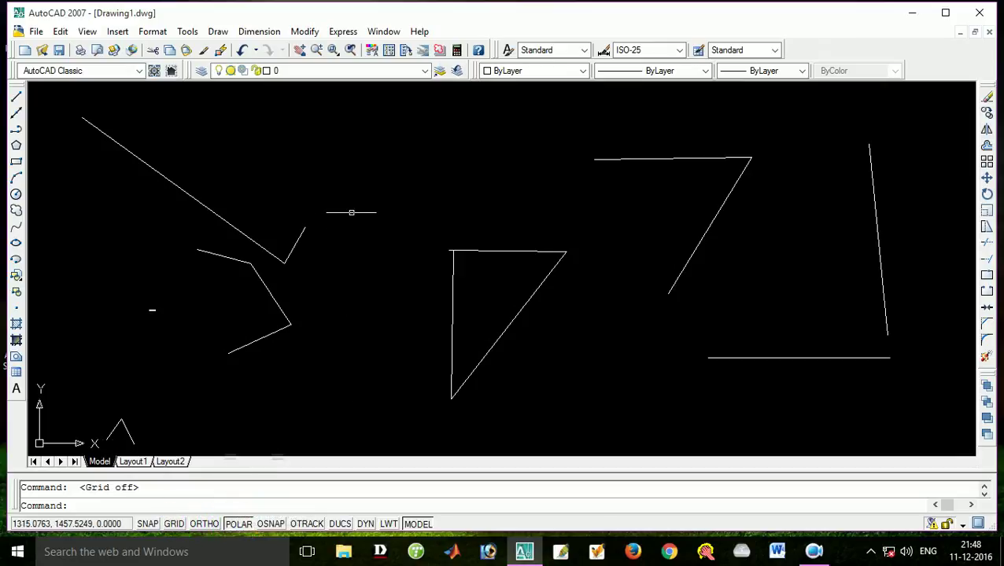
click(17, 95)
click(303, 139)
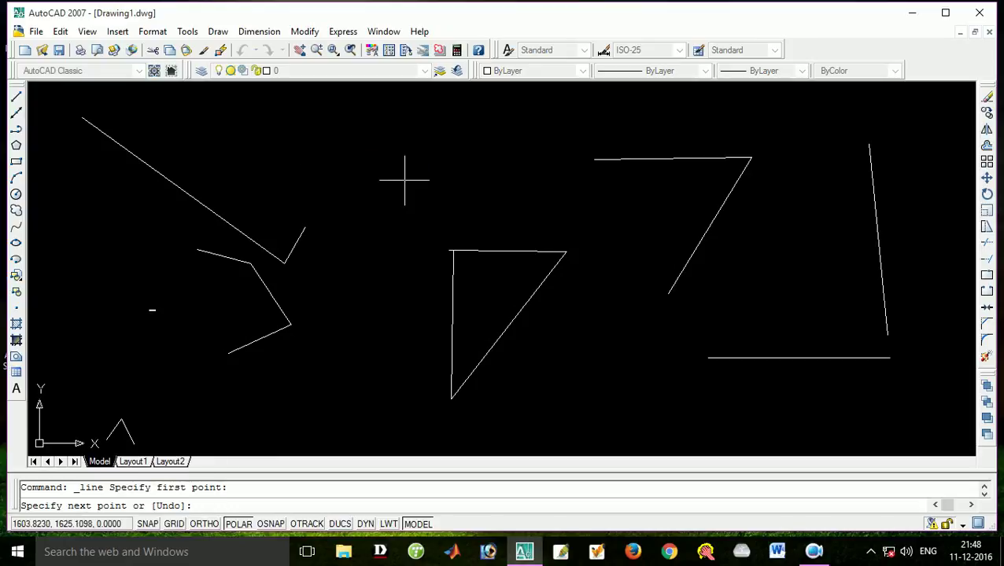
click(226, 139)
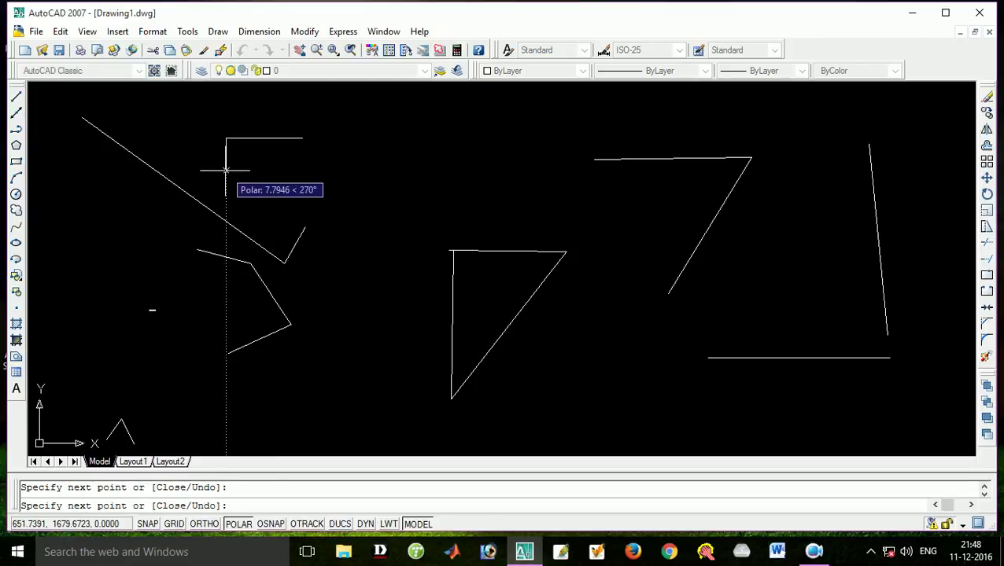
click(225, 170)
key(Escape)
click(236, 524)
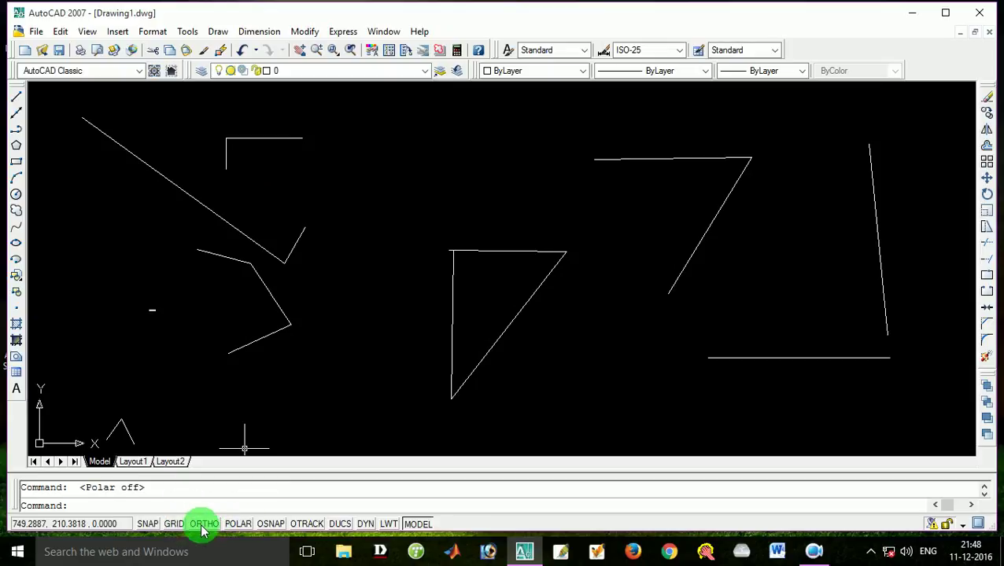
- With ortho on, draw a large Γ-shaped corner near the top centre
click(204, 525)
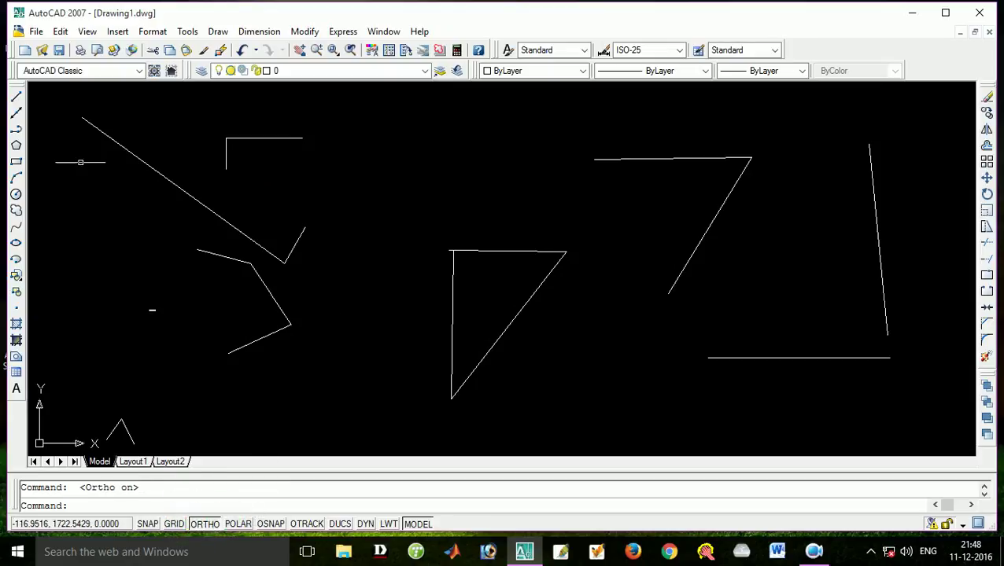
click(16, 96)
click(389, 122)
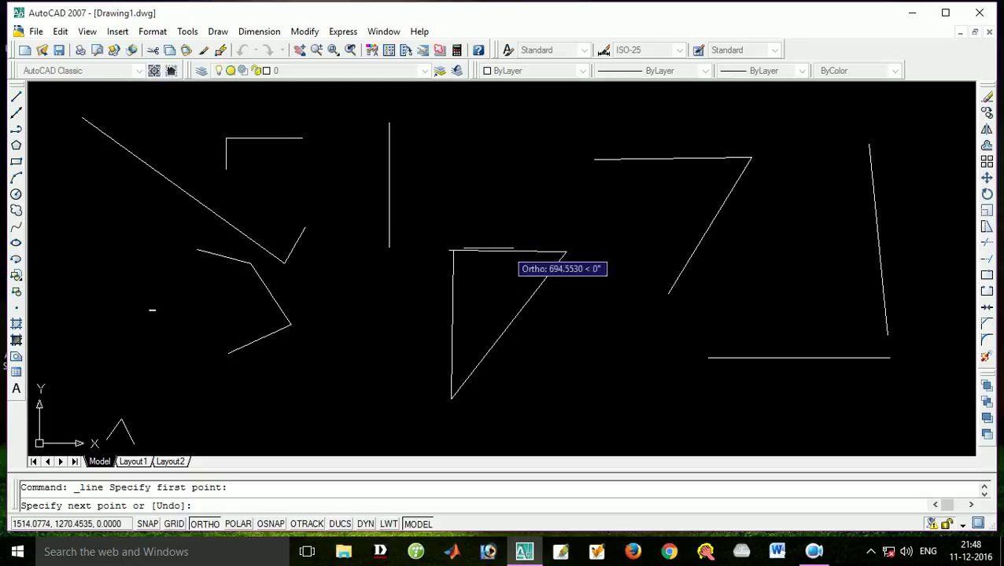
click(536, 228)
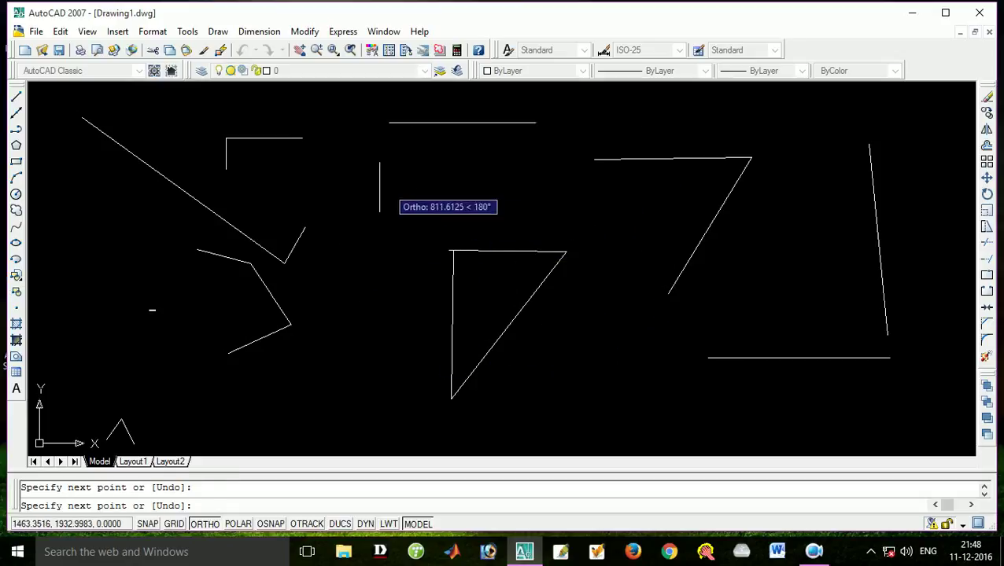
click(380, 220)
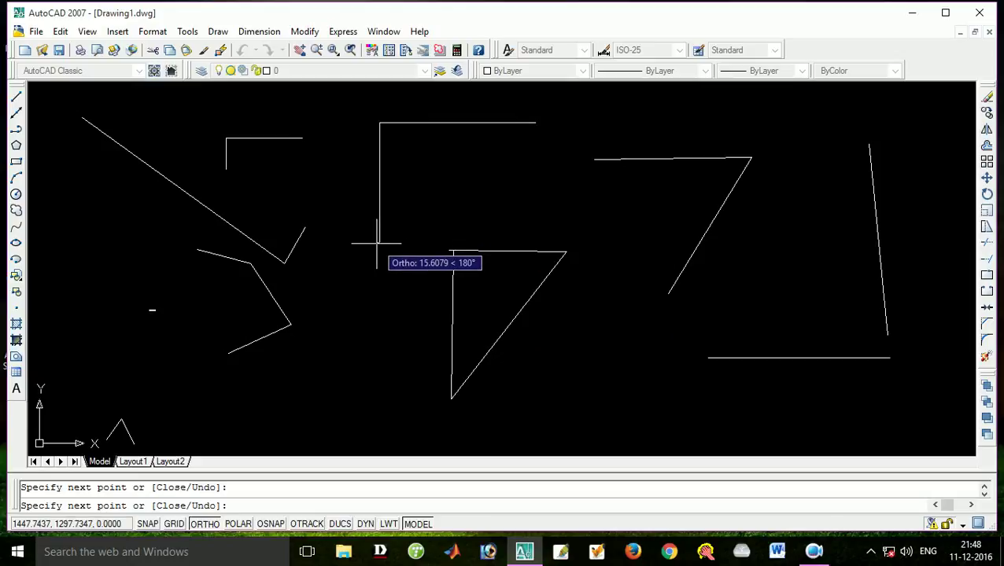
click(204, 524)
click(204, 524)
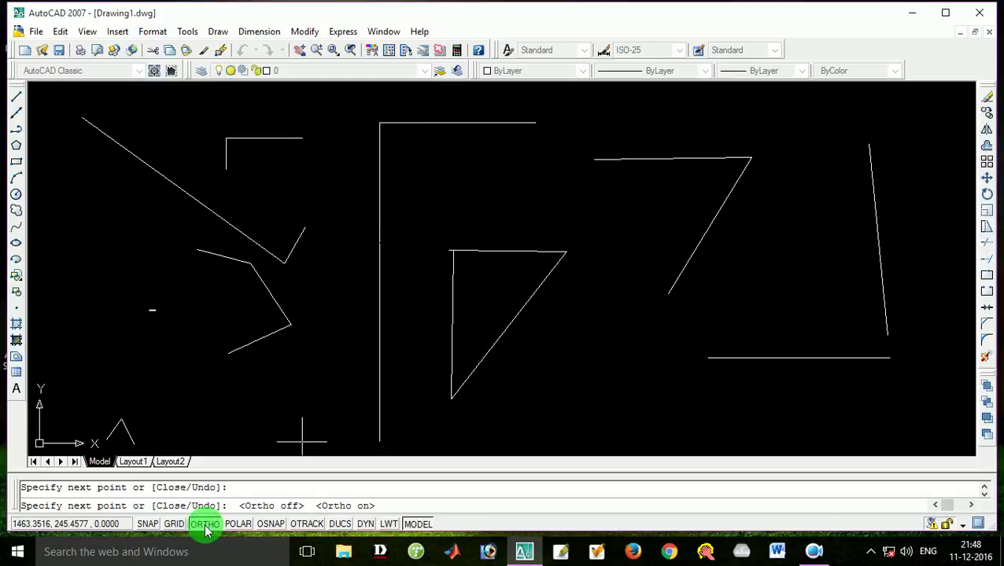
click(398, 241)
- Draw a right-angled bracket above the triangle: top edge, right side and bottom edge
click(16, 96)
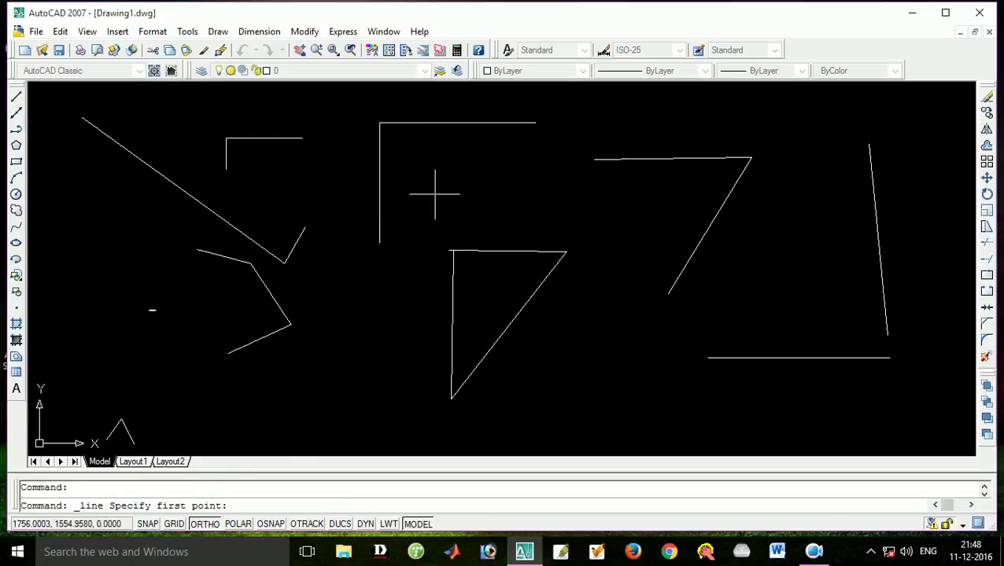
click(482, 188)
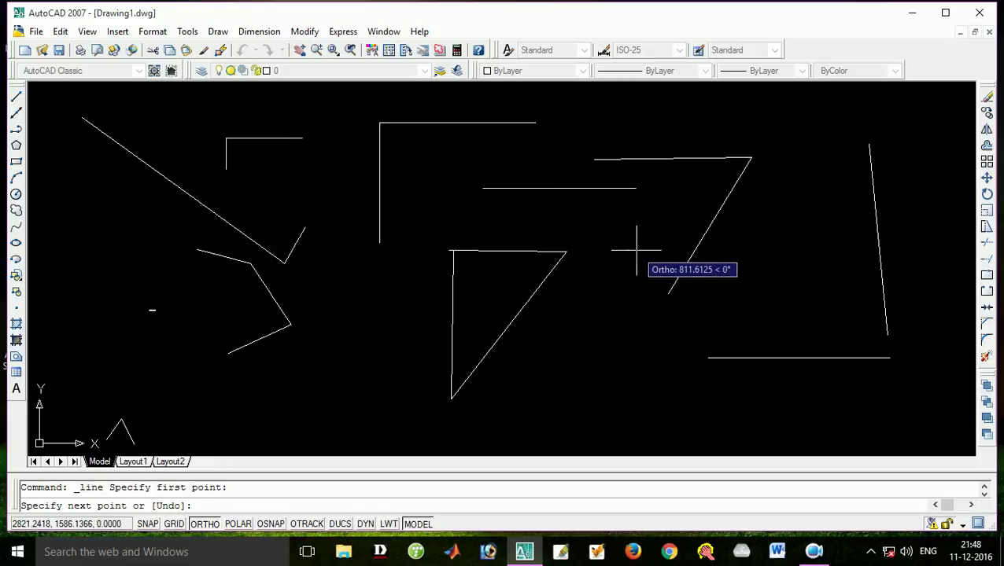
click(625, 188)
click(625, 290)
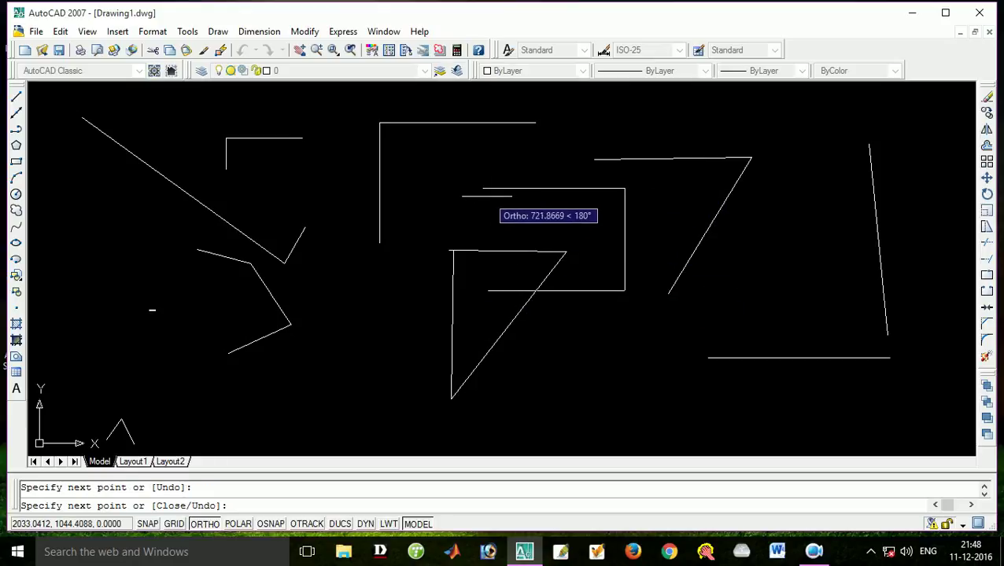
click(484, 189)
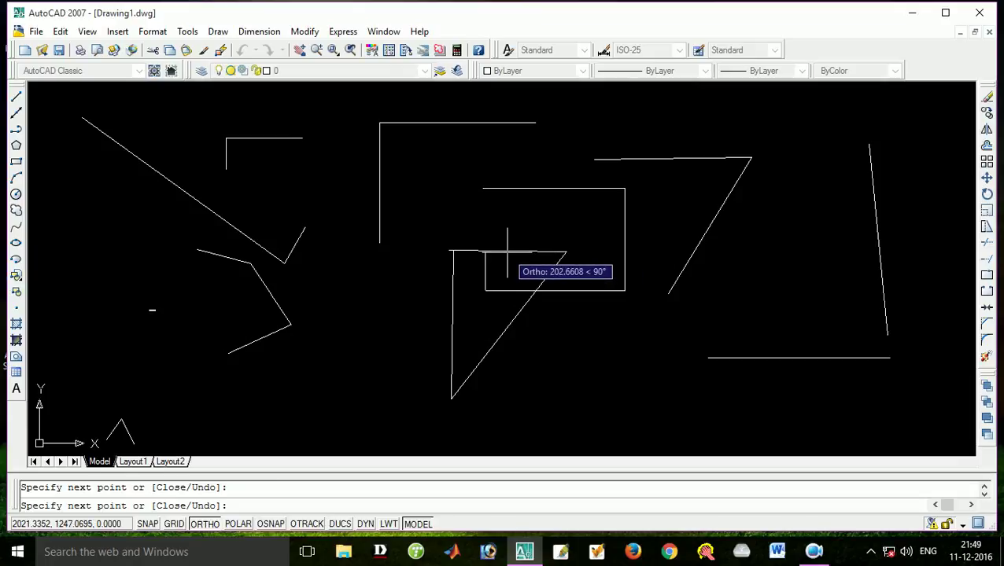
key(Escape)
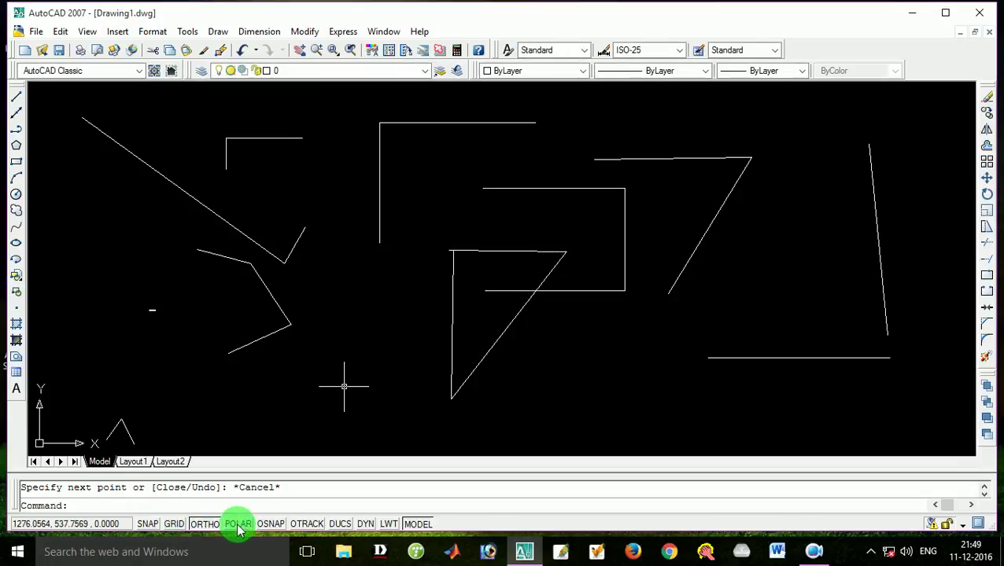
- Swap ortho for polar tracking, try and cancel a line, then toggle ortho and polar again
click(209, 524)
click(238, 524)
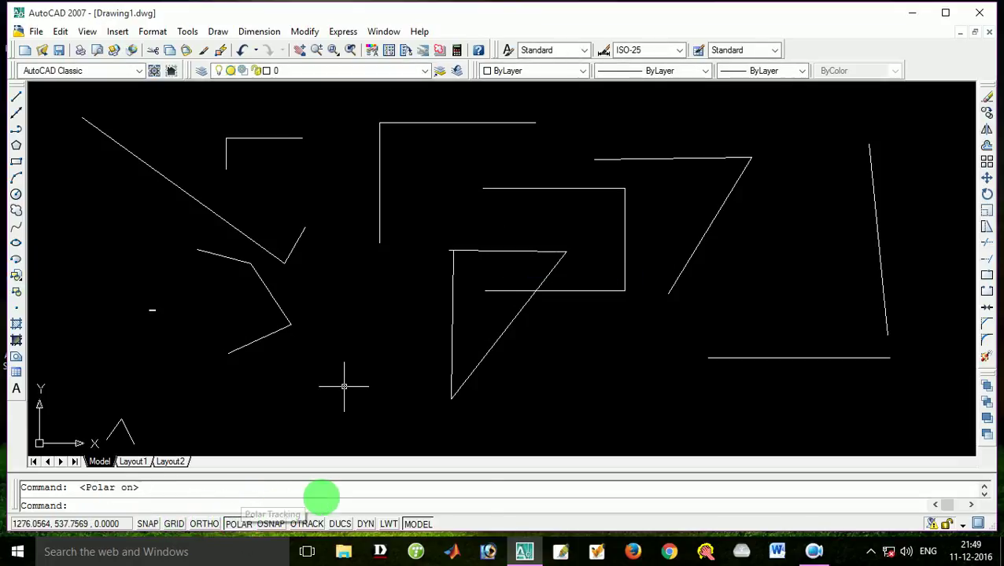
click(563, 403)
click(605, 390)
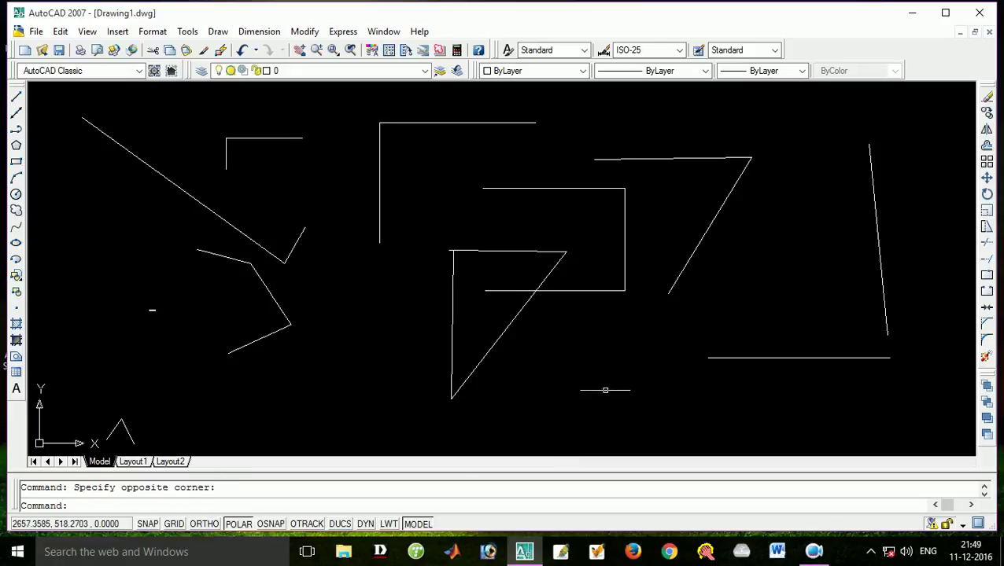
click(16, 96)
click(574, 377)
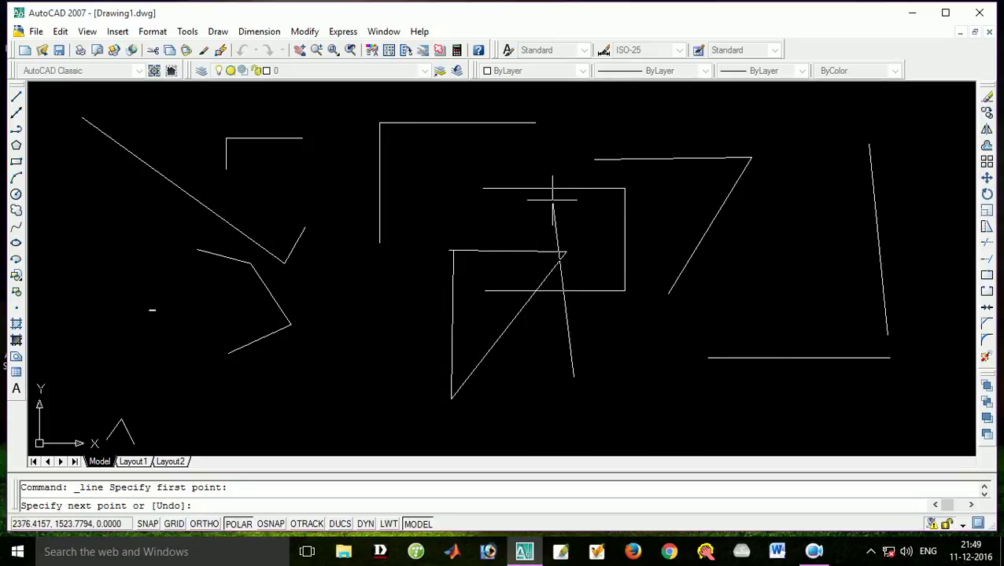
key(Escape)
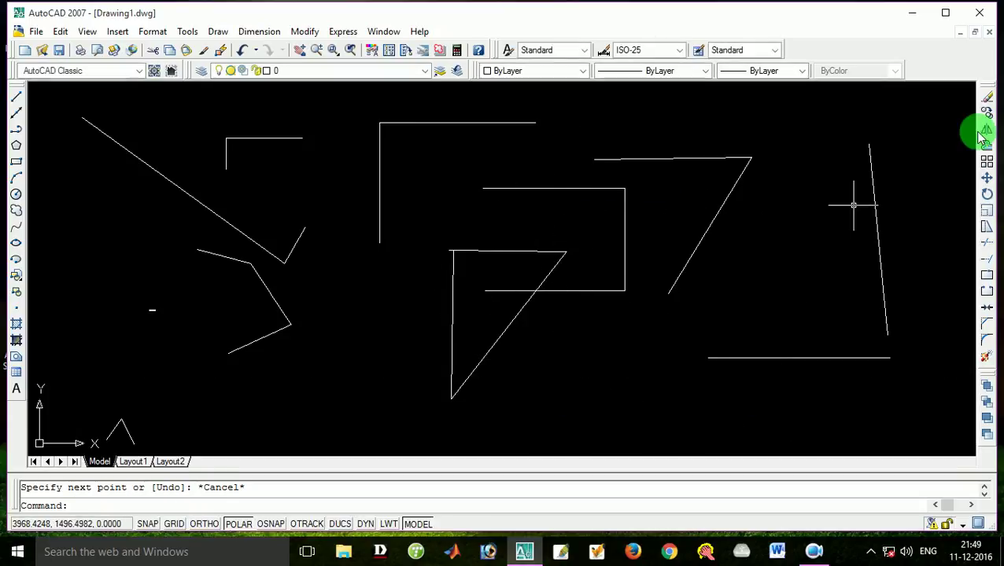
click(209, 525)
click(244, 525)
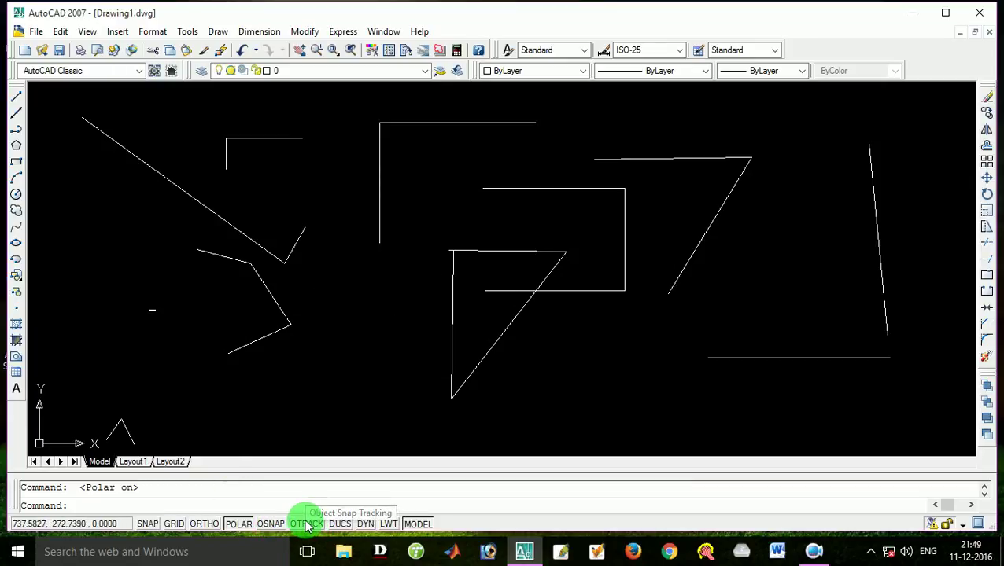
- Enable all object snap modes, Endpoint through Parallel, with Select All in Drafting Settings
right_click(309, 526)
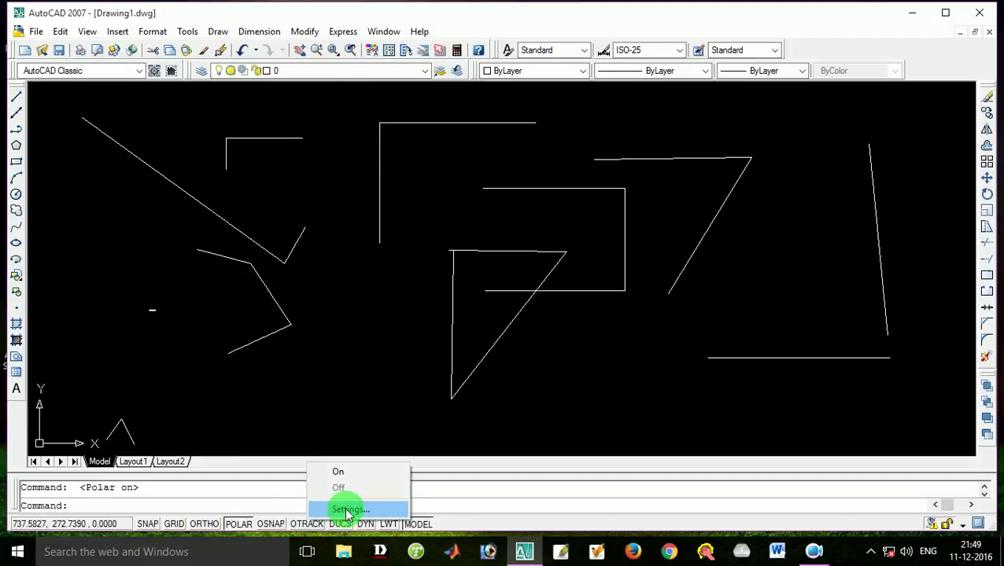
click(346, 509)
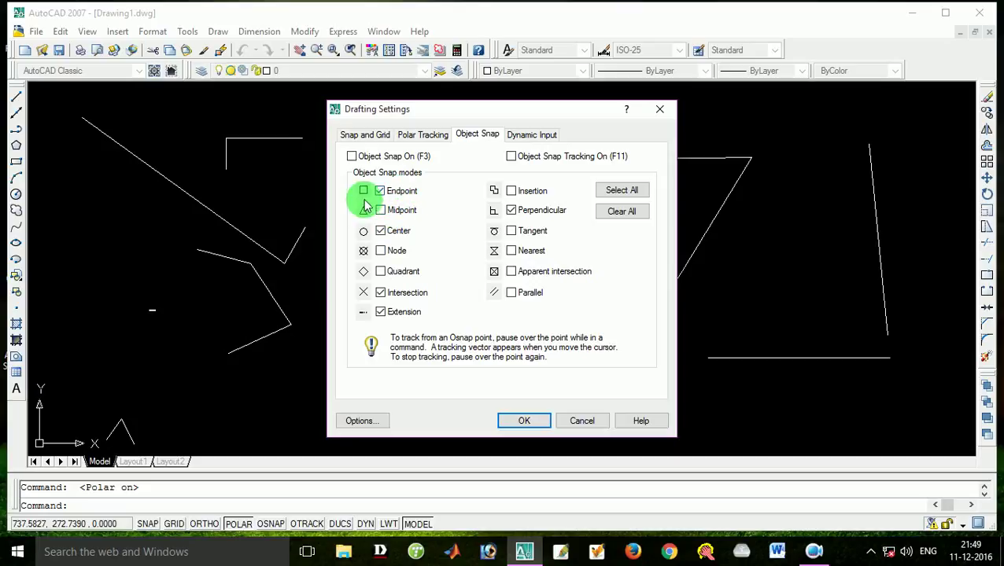
click(623, 191)
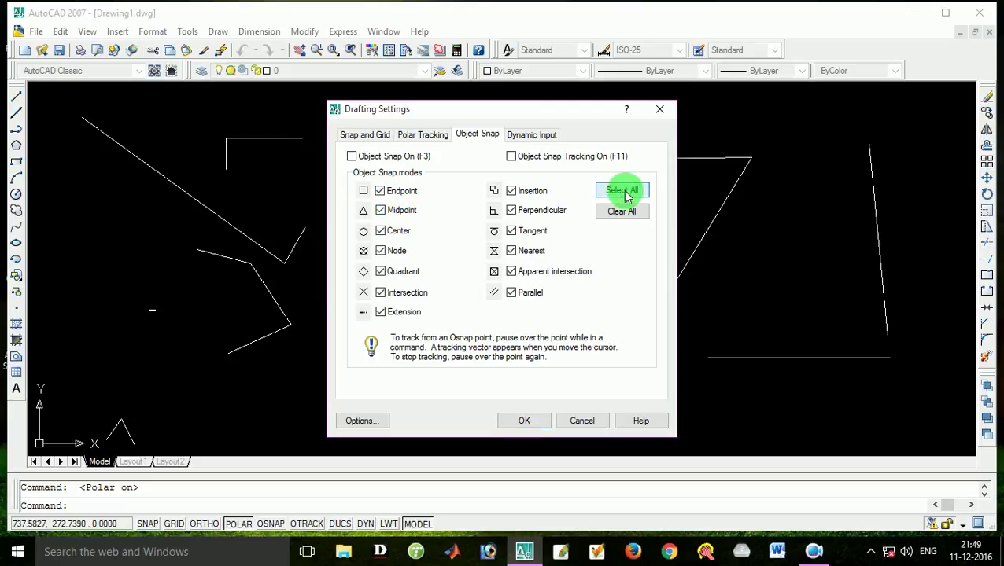
click(519, 421)
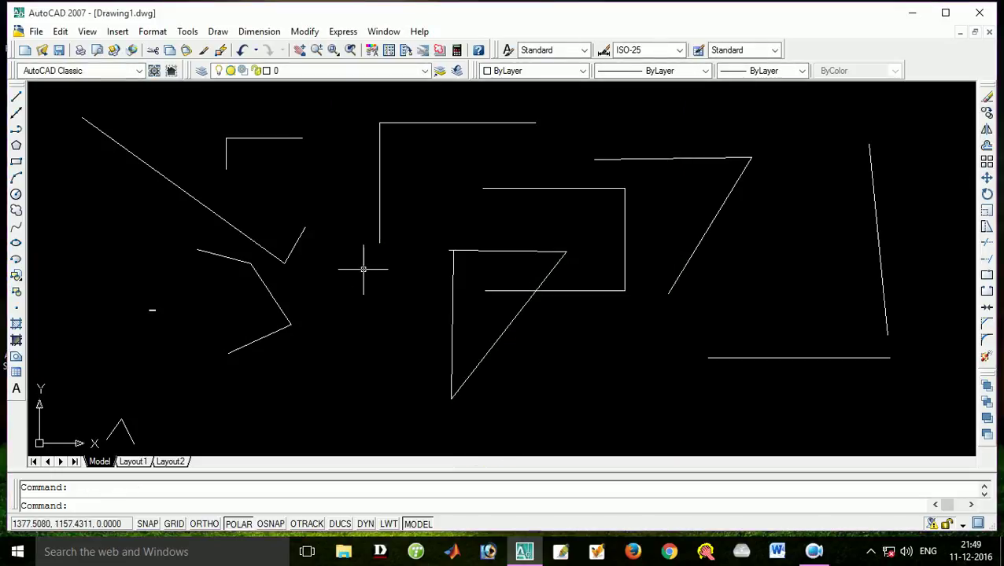